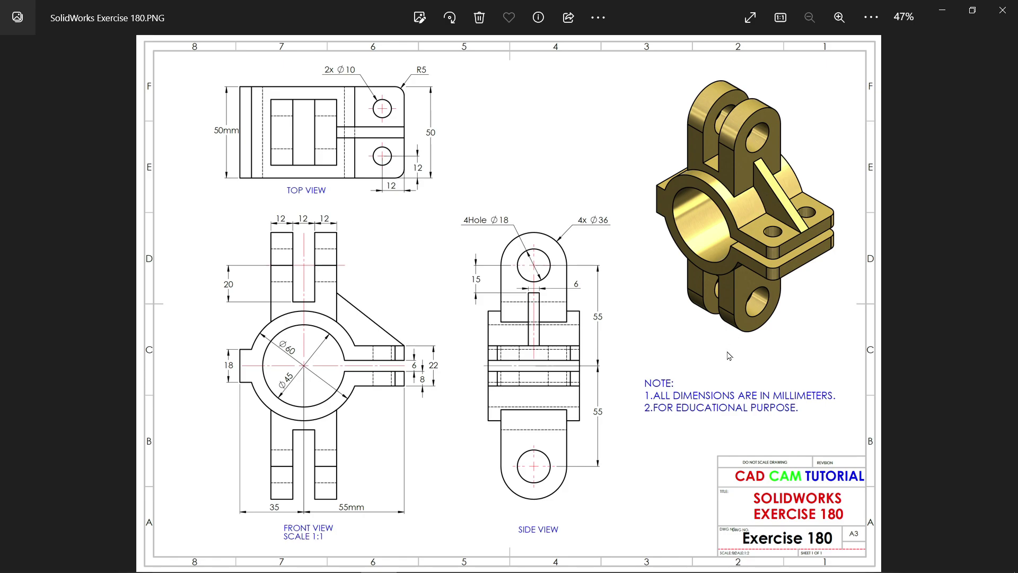
{"action": "scroll", "coordinate": [716, 397], "scroll_direction": "up", "scroll_amount": 3}
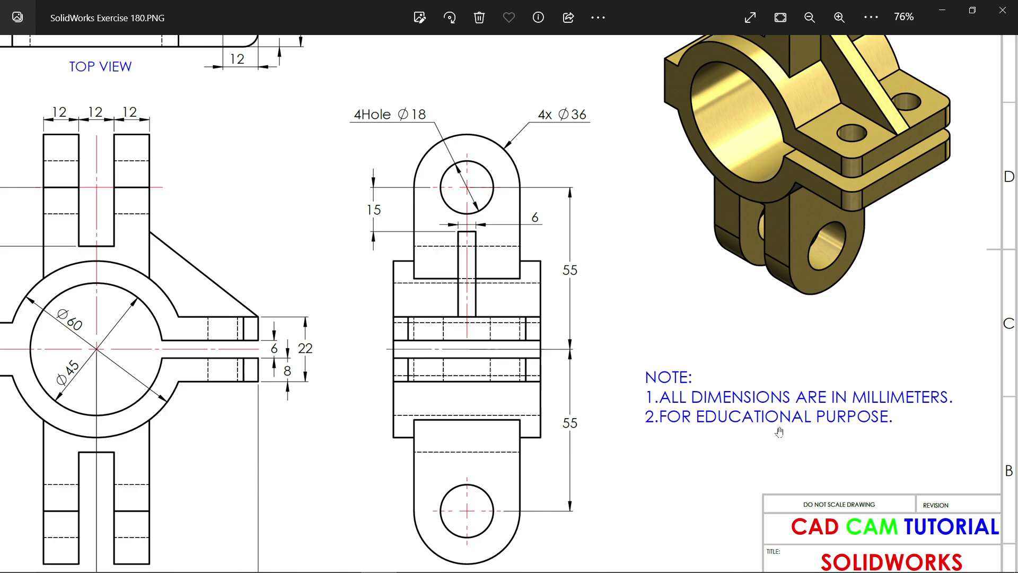
Review the reference drawing views, then start a new sketch on the Front Plane
{"action": "left_click_drag", "start_coordinate": [705, 440], "coordinate": [791, 305]}
{"action": "left_click_drag", "start_coordinate": [592, 337], "coordinate": [630, 393]}
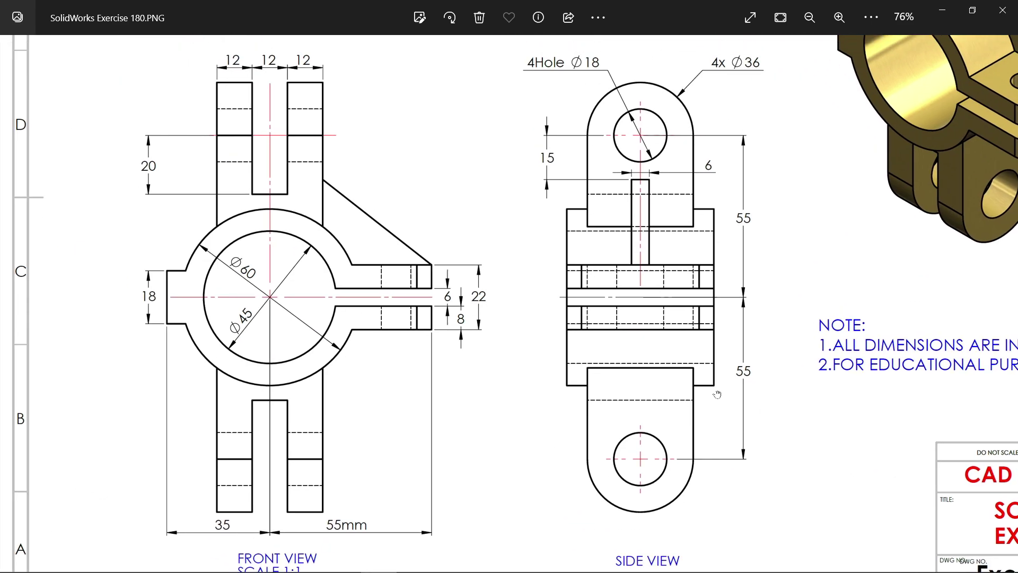
{"action": "left_click_drag", "start_coordinate": [527, 371], "coordinate": [611, 339]}
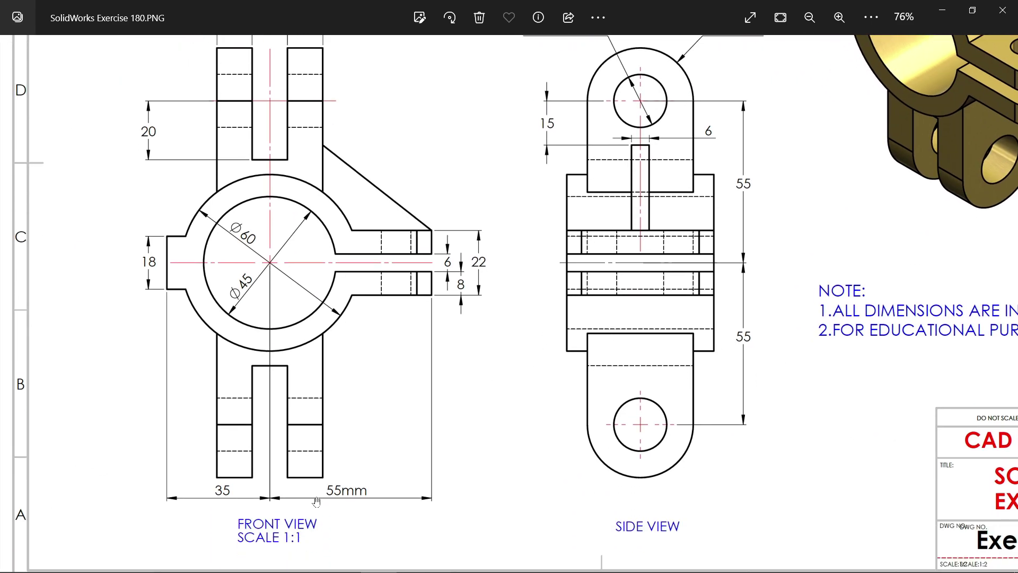
{"action": "left_click_drag", "start_coordinate": [319, 337], "coordinate": [324, 365]}
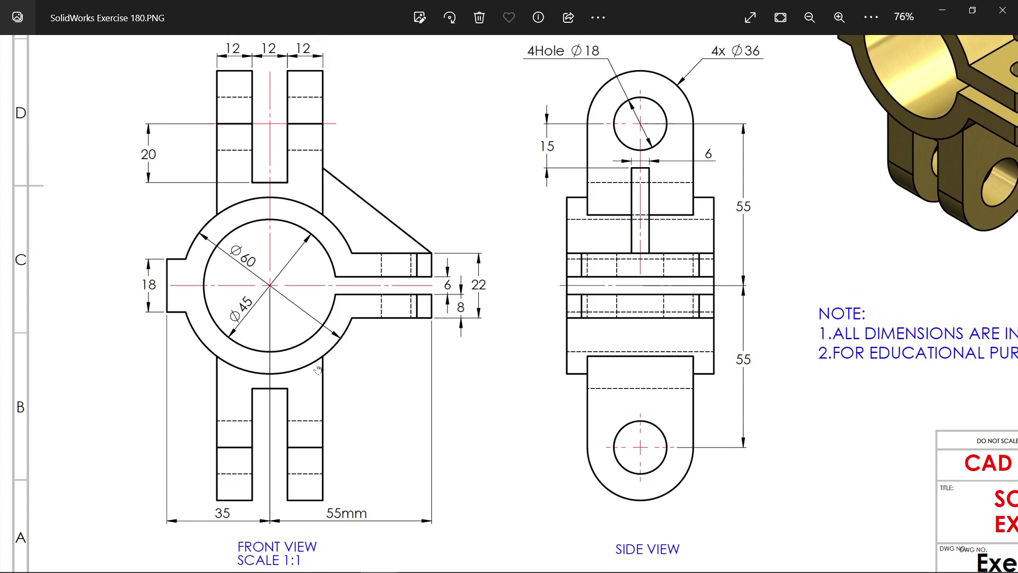
{"action": "left_click_drag", "start_coordinate": [596, 198], "coordinate": [585, 432]}
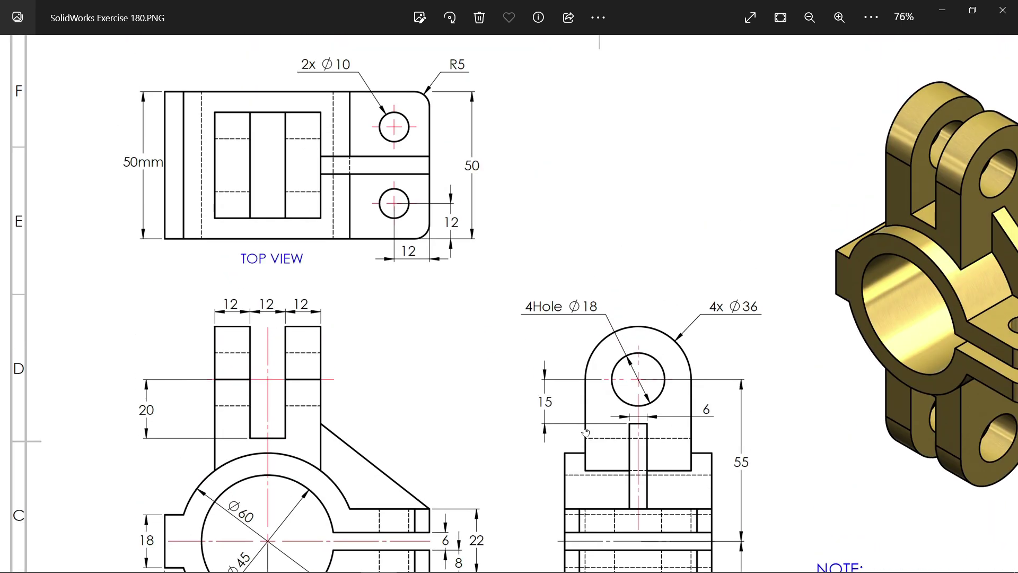
{"action": "left_click_drag", "start_coordinate": [427, 402], "coordinate": [430, 205]}
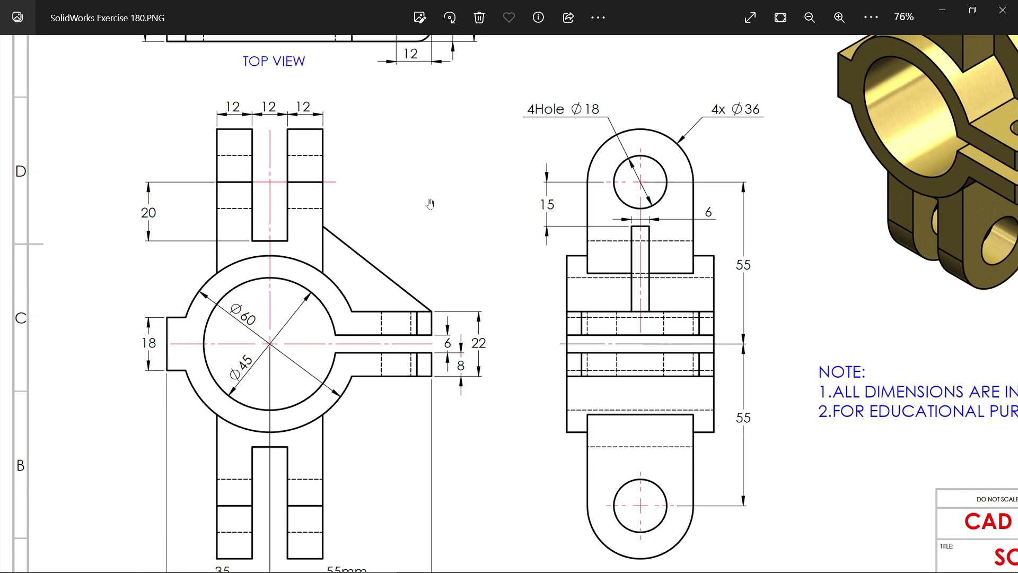
{"action": "left_click_drag", "start_coordinate": [323, 326], "coordinate": [325, 295]}
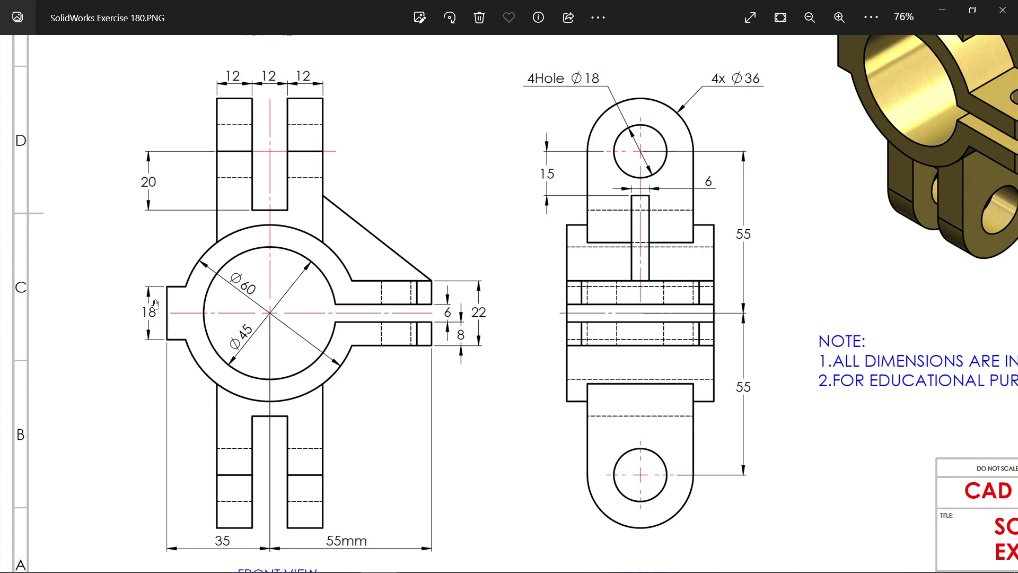
{"action": "scroll", "coordinate": [226, 366], "scroll_direction": "down", "scroll_amount": 1}
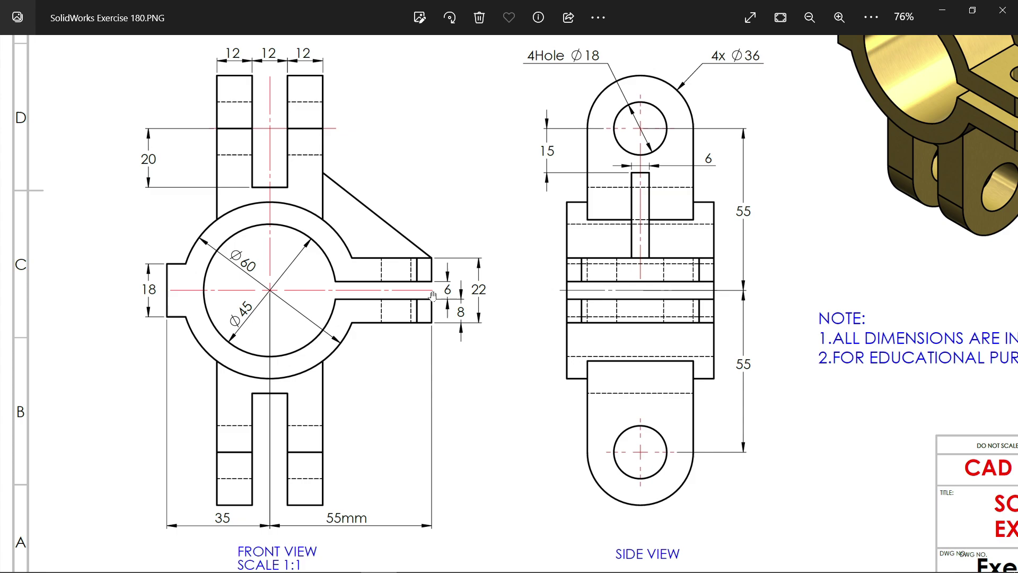
{"action": "scroll", "coordinate": [393, 299], "scroll_direction": "up", "scroll_amount": 5}
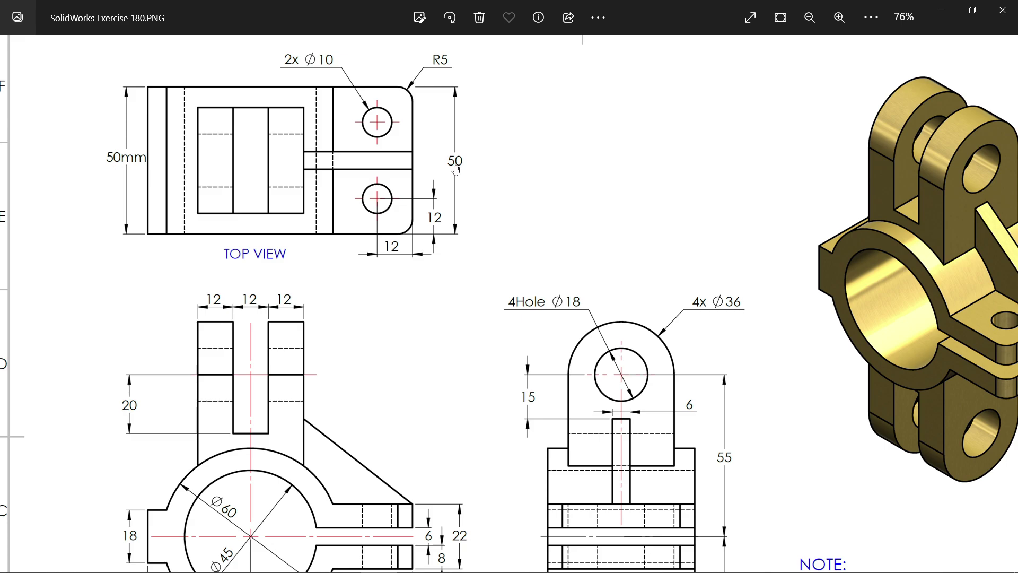
{"action": "left_click_drag", "start_coordinate": [458, 333], "coordinate": [456, 167]}
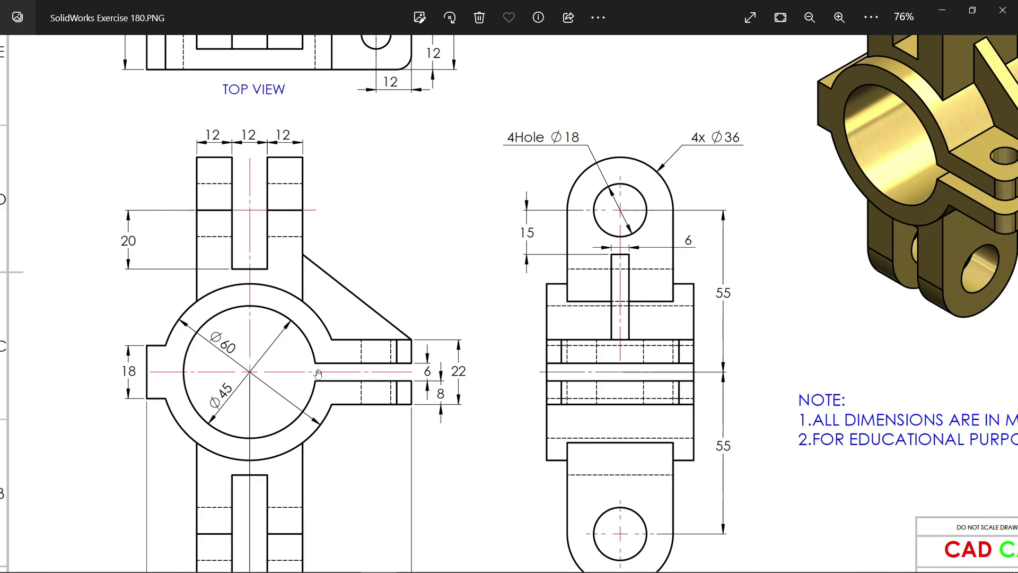
{"action": "scroll", "coordinate": [376, 358], "scroll_direction": "up", "scroll_amount": 4}
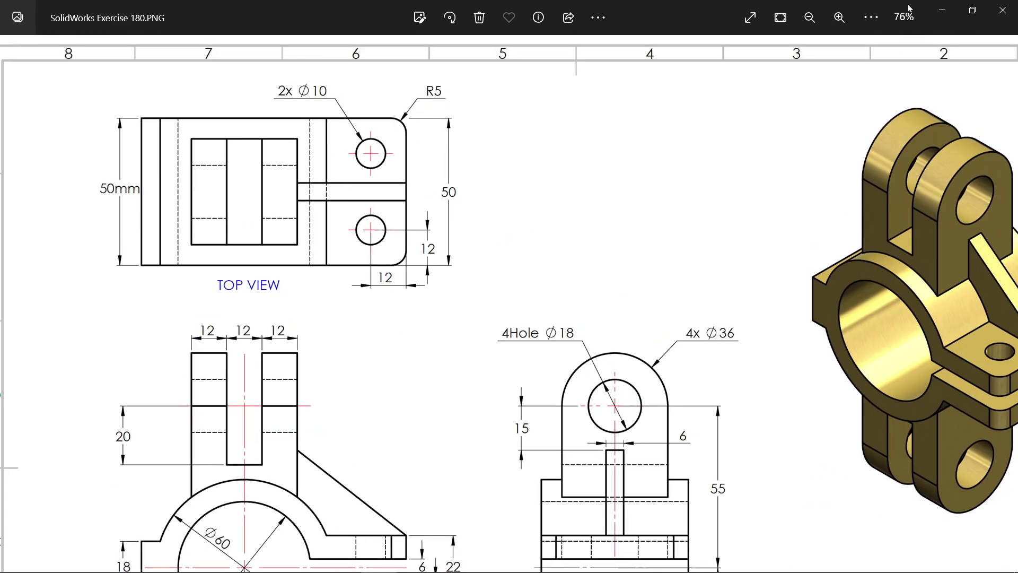
{"action": "left_click", "coordinate": [942, 9]}
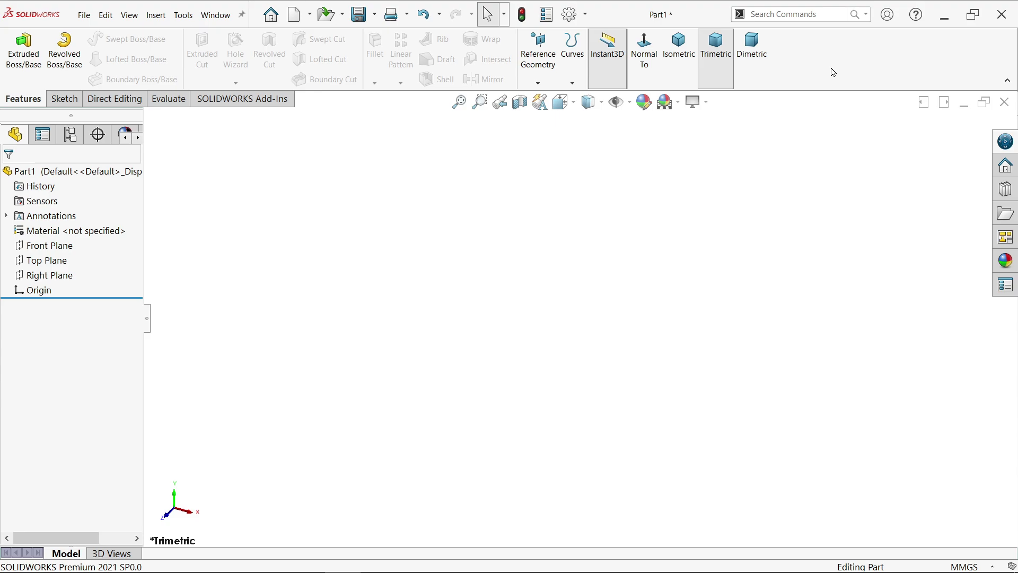
{"action": "left_click", "coordinate": [62, 247]}
{"action": "left_click", "coordinate": [71, 228]}
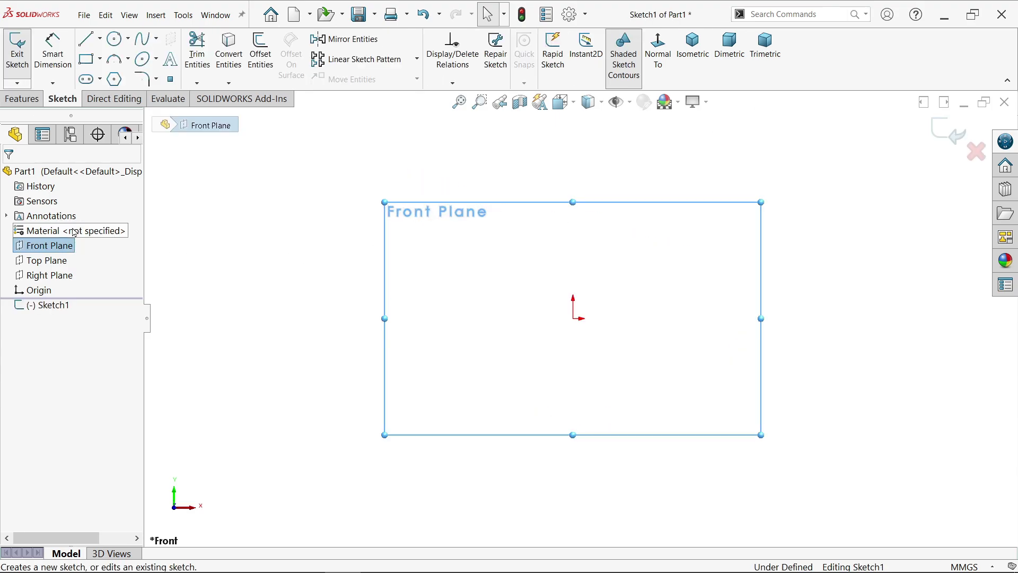
Draw an outer and an inner circle, both centred on the origin
{"action": "left_click", "coordinate": [116, 42]}
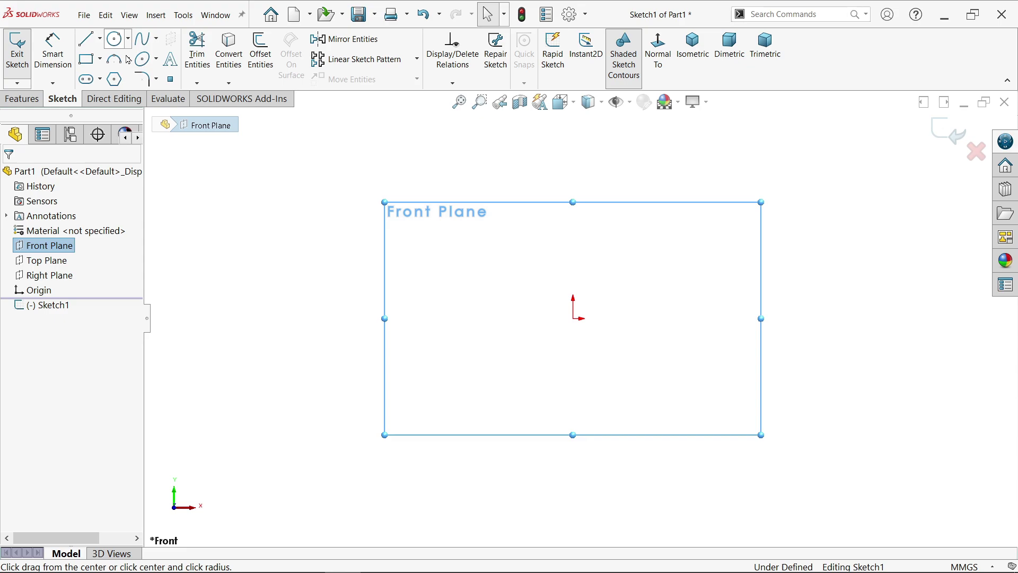
{"action": "left_click", "coordinate": [573, 318]}
{"action": "left_click", "coordinate": [602, 188]}
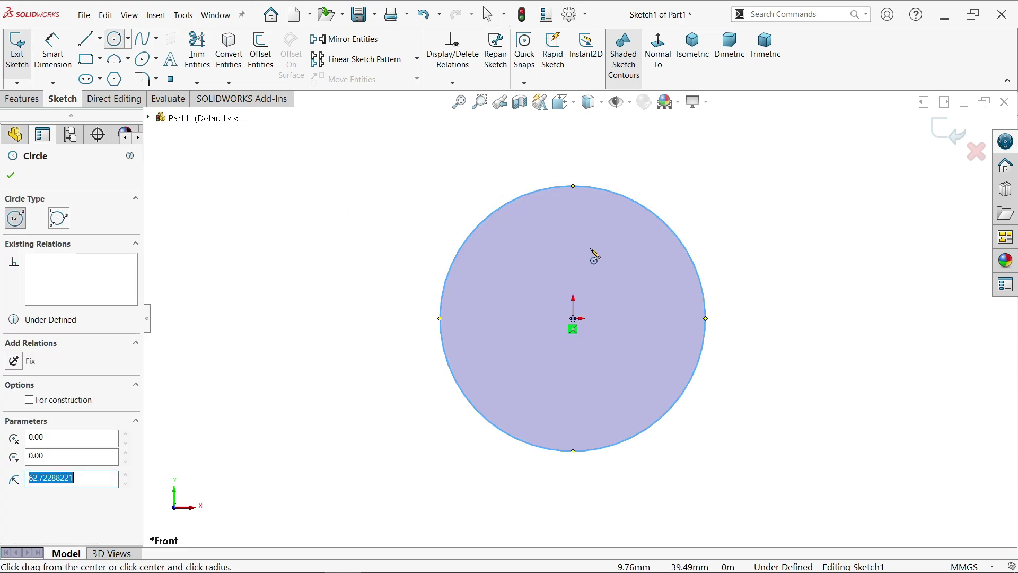
{"action": "left_click", "coordinate": [573, 318]}
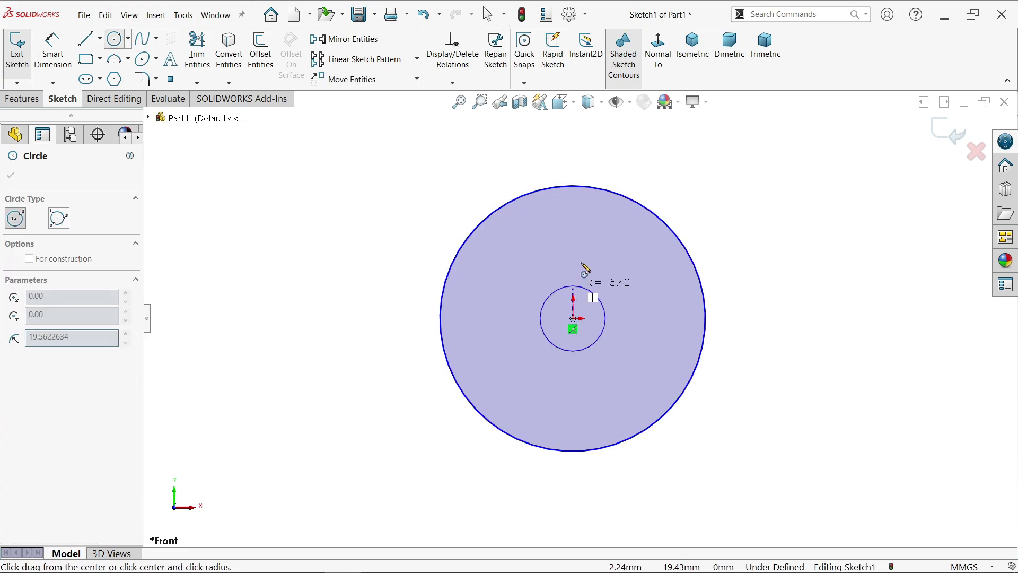
{"action": "left_click", "coordinate": [597, 225]}
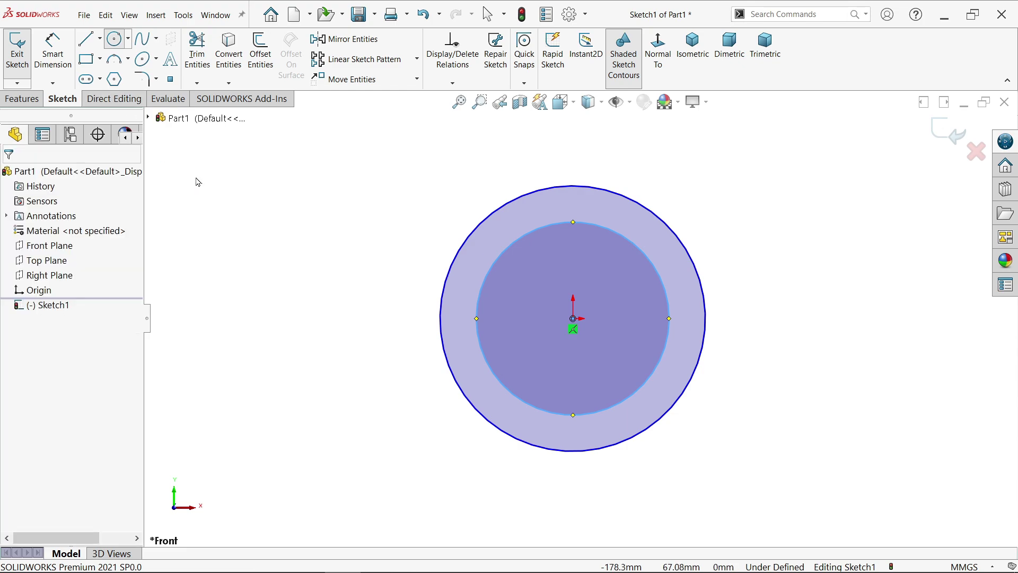
{"action": "key", "text": "Escape"}
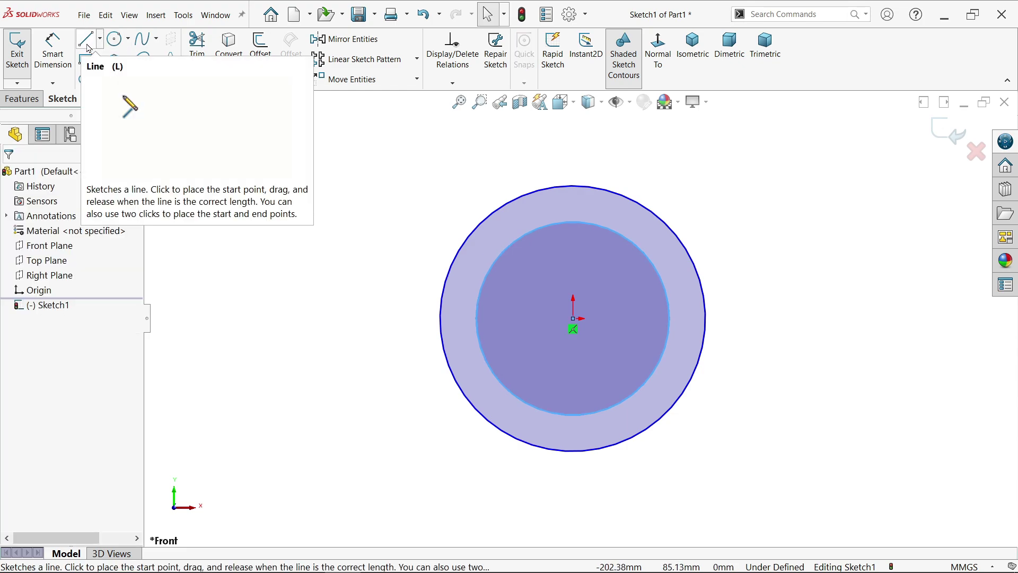
Draw left and right corner rectangles beside the outer circle for the lugs
{"action": "left_click", "coordinate": [99, 61]}
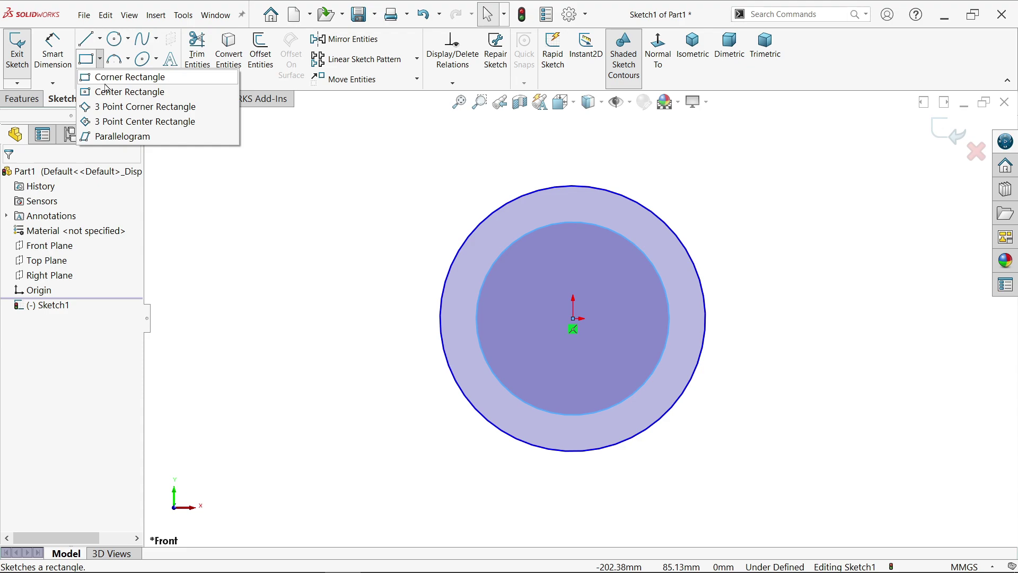
{"action": "left_click", "coordinate": [107, 77]}
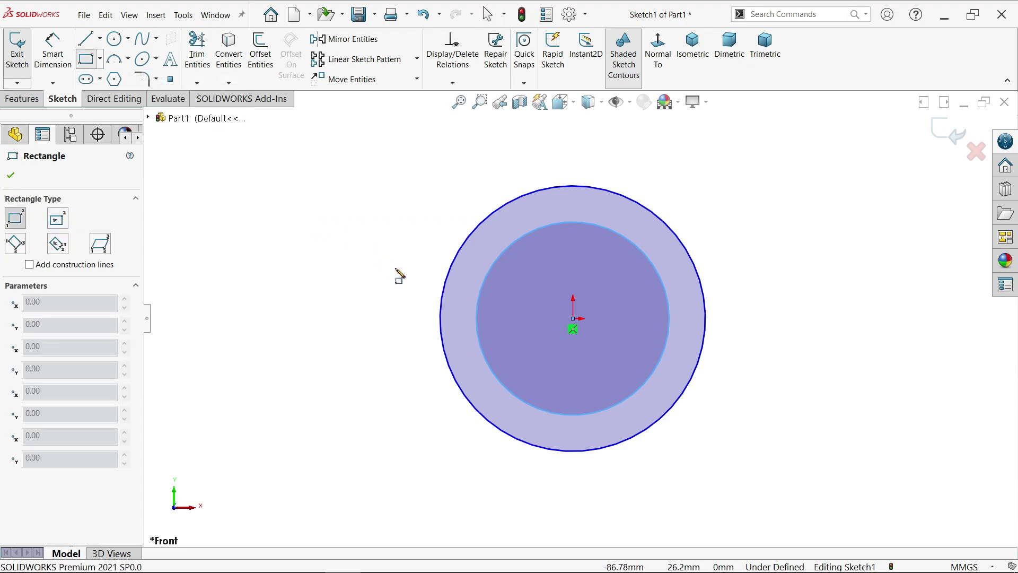
{"action": "left_click", "coordinate": [447, 276]}
{"action": "left_click", "coordinate": [384, 352]}
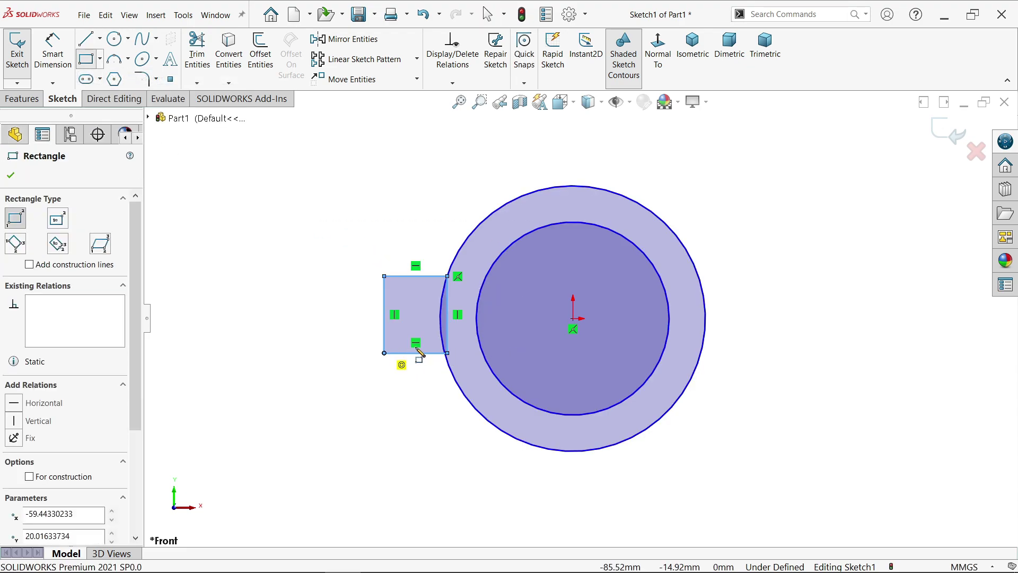
{"action": "left_click", "coordinate": [692, 260]}
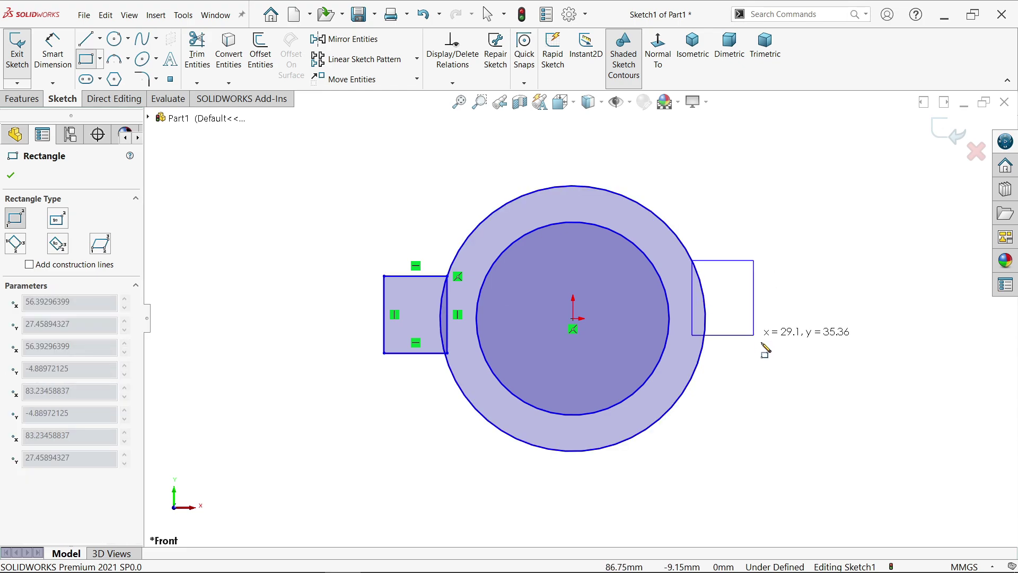
{"action": "left_click", "coordinate": [787, 362]}
{"action": "right_click", "coordinate": [847, 250]}
{"action": "left_click", "coordinate": [875, 300]}
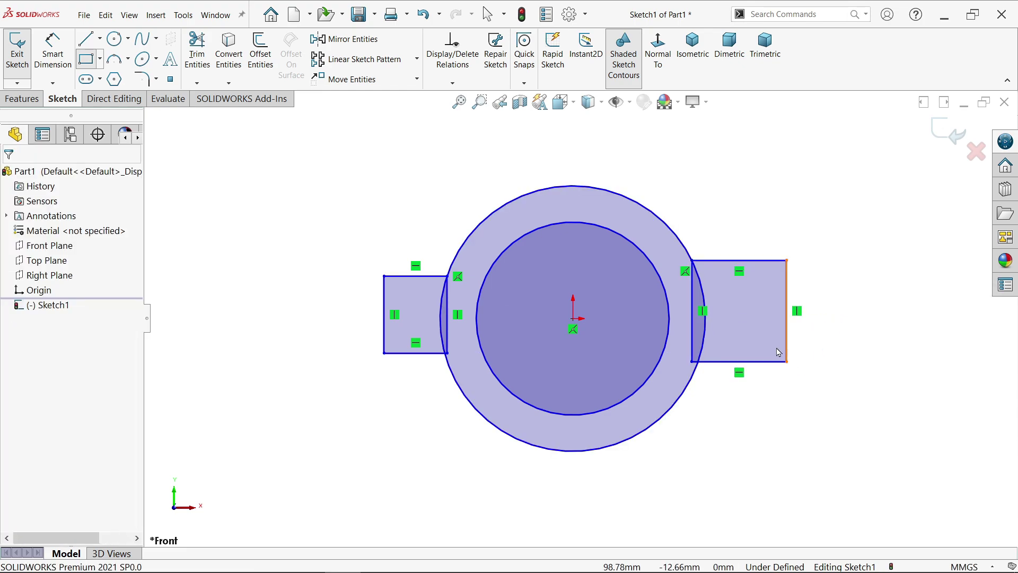
Make each rectangle's inner corner coincident with the outer circle
{"action": "left_click", "coordinate": [692, 362]}
{"action": "left_click", "coordinate": [695, 371], "text": "ctrl"}
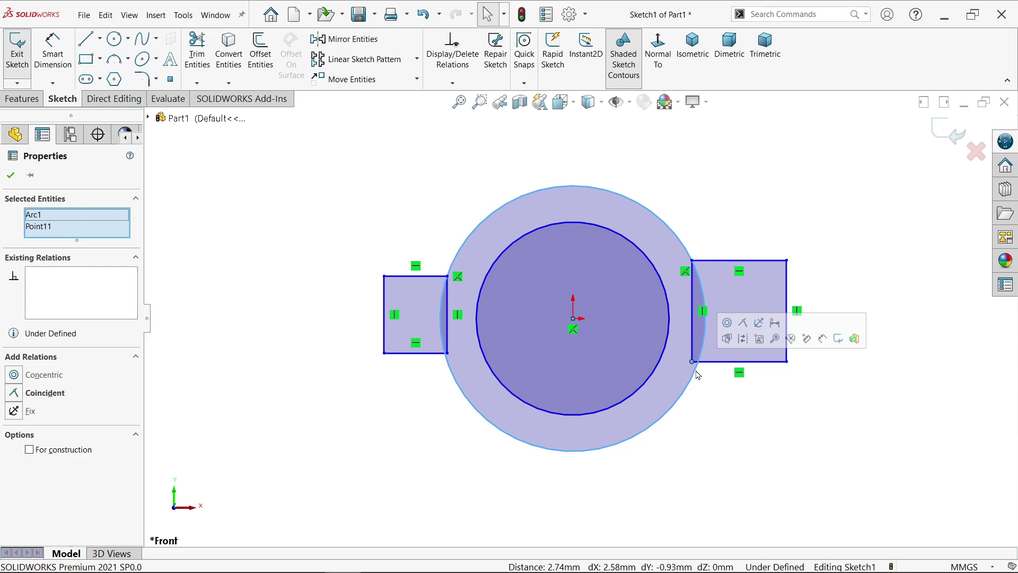
{"action": "left_click", "coordinate": [745, 324]}
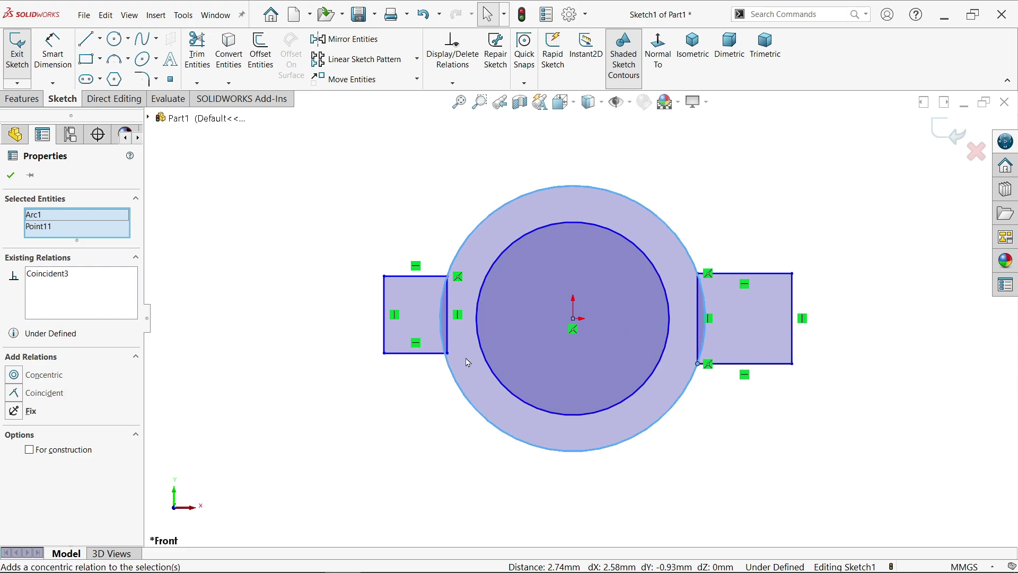
{"action": "left_click", "coordinate": [448, 354]}
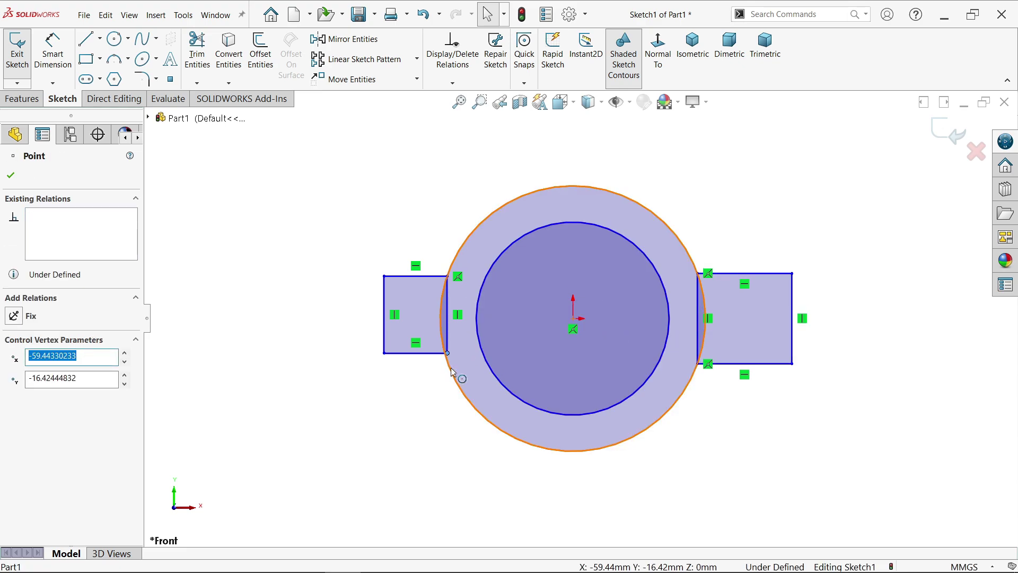
{"action": "left_click", "coordinate": [453, 374], "text": "ctrl"}
{"action": "left_click", "coordinate": [500, 321]}
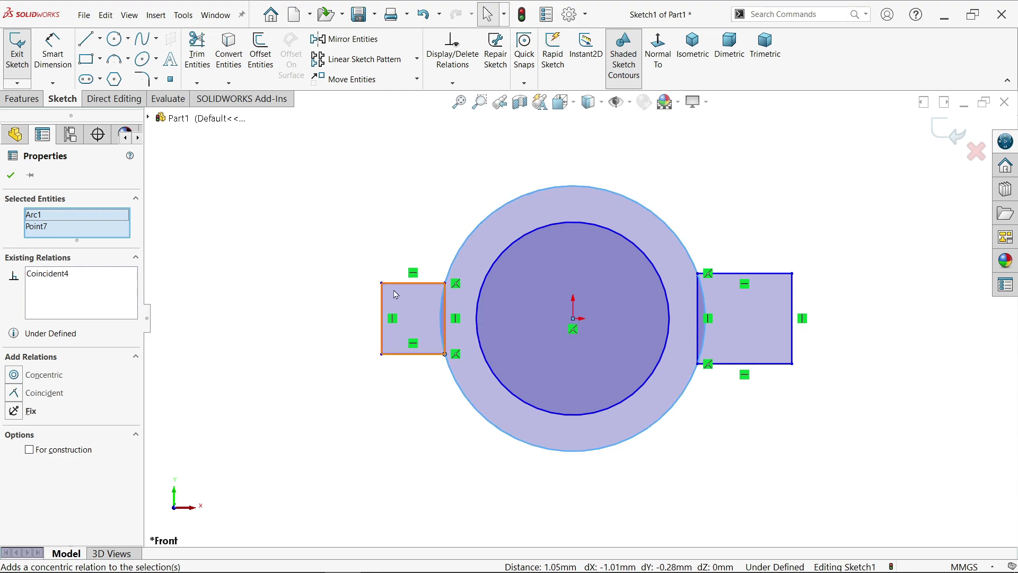
{"action": "left_click", "coordinate": [350, 220]}
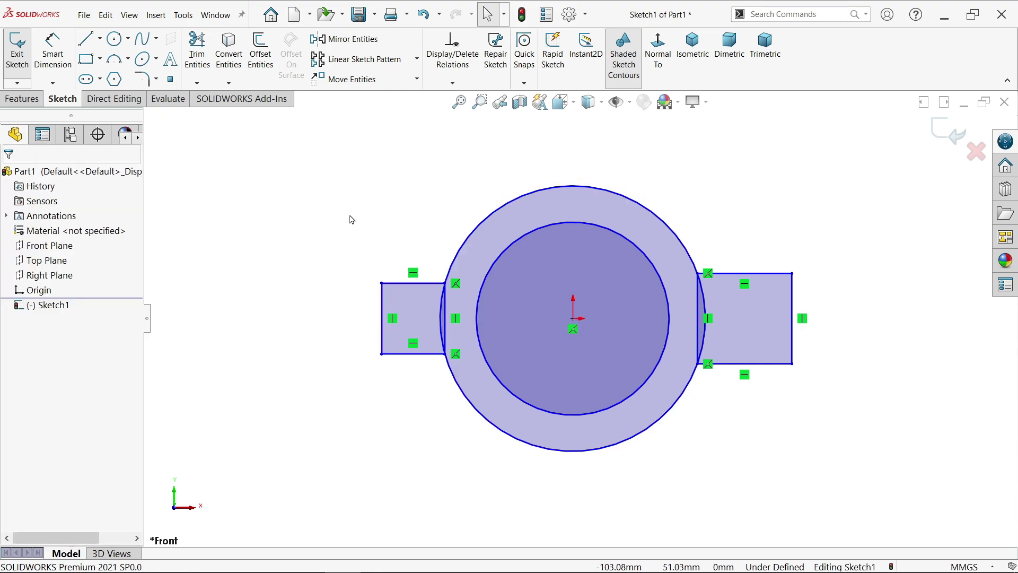
Dimension the outer circle to Ø60 and the inner circle to Ø45
{"action": "left_click", "coordinate": [53, 54]}
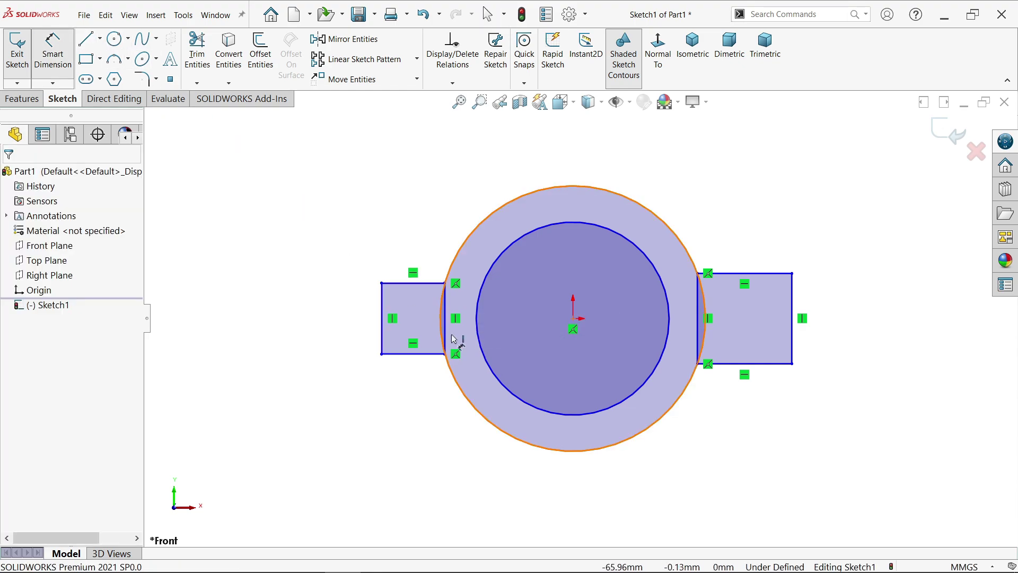
{"action": "left_click", "coordinate": [498, 428]}
{"action": "left_click", "coordinate": [503, 485]}
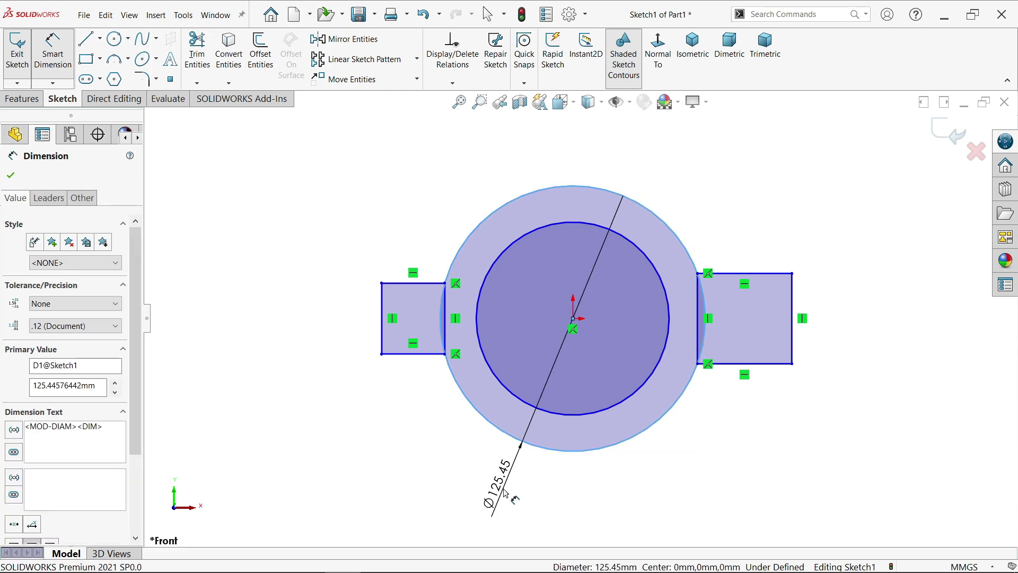
{"action": "type", "text": "60"}
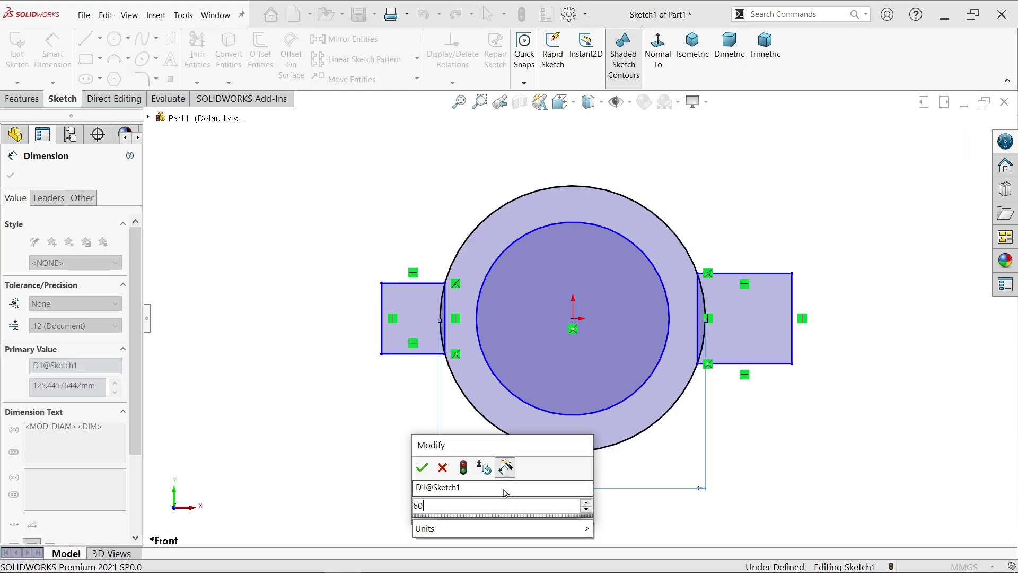
{"action": "key", "text": "Return"}
{"action": "left_click", "coordinate": [561, 419]}
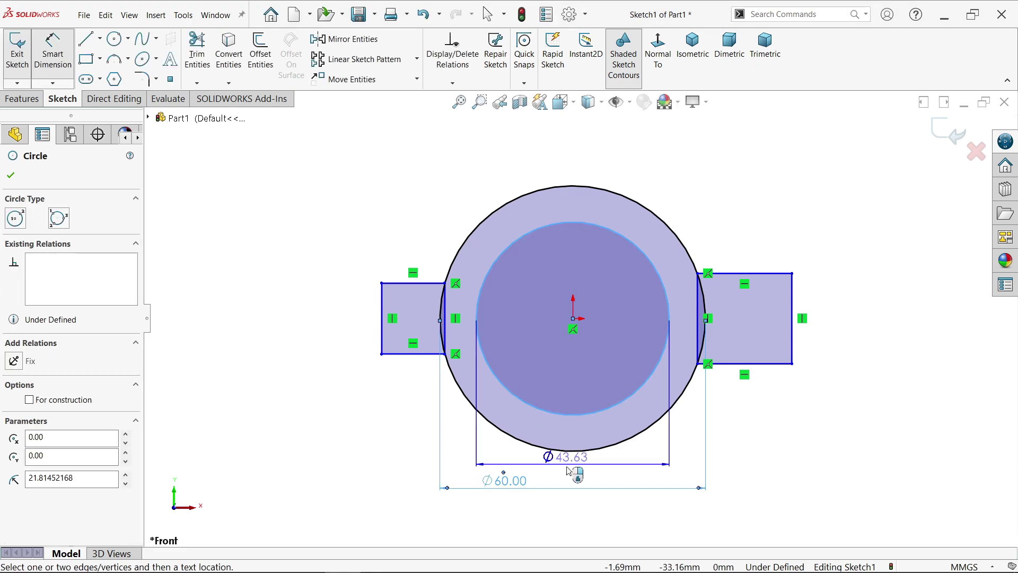
{"action": "left_click", "coordinate": [570, 471]}
{"action": "type", "text": "45"}
{"action": "key", "text": "Return"}
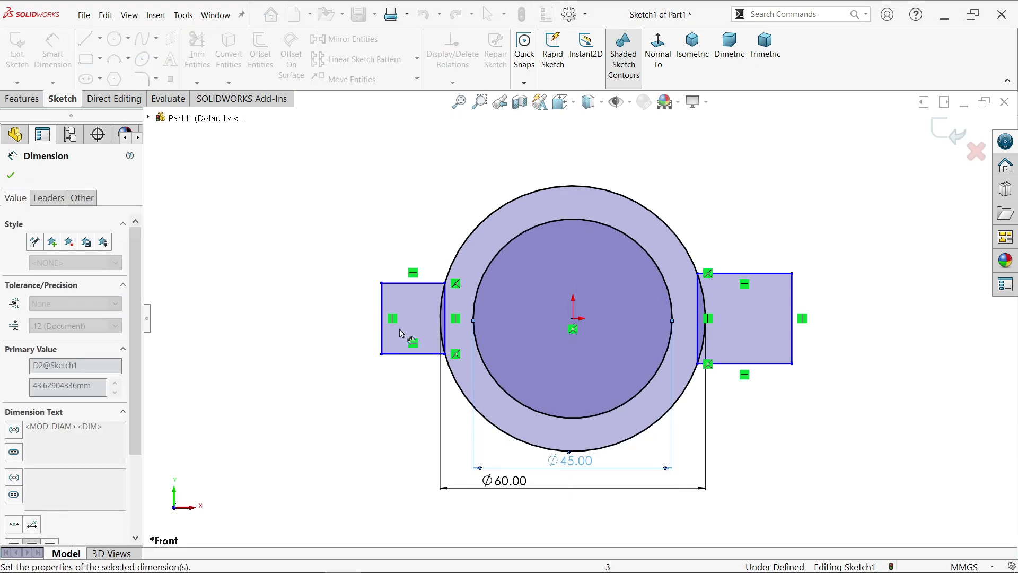
Dimension the left lug 18 mm tall and 35 mm from the origin
{"action": "left_click", "coordinate": [383, 318]}
{"action": "left_click", "coordinate": [366, 322]}
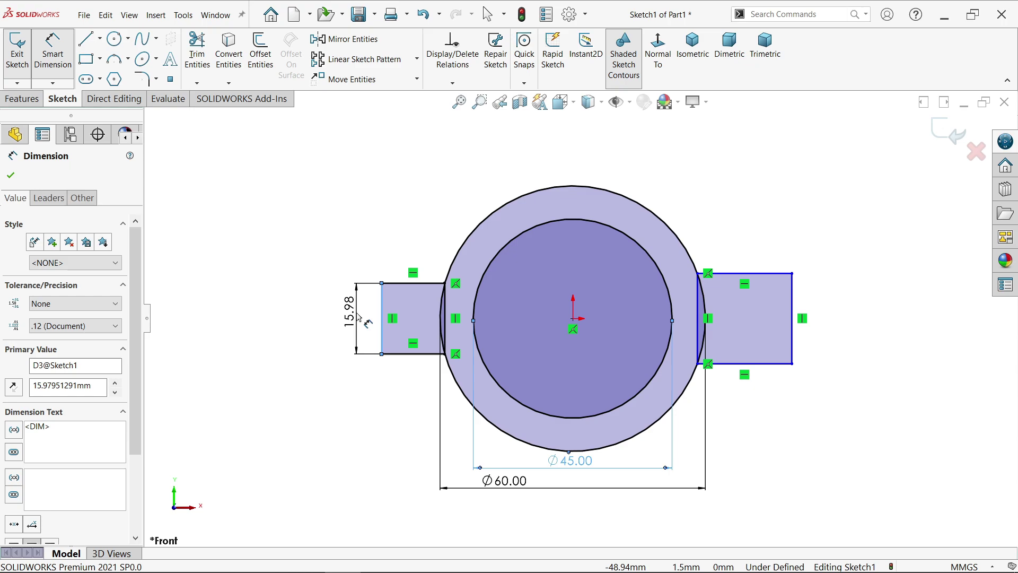
{"action": "left_click", "coordinate": [280, 292]}
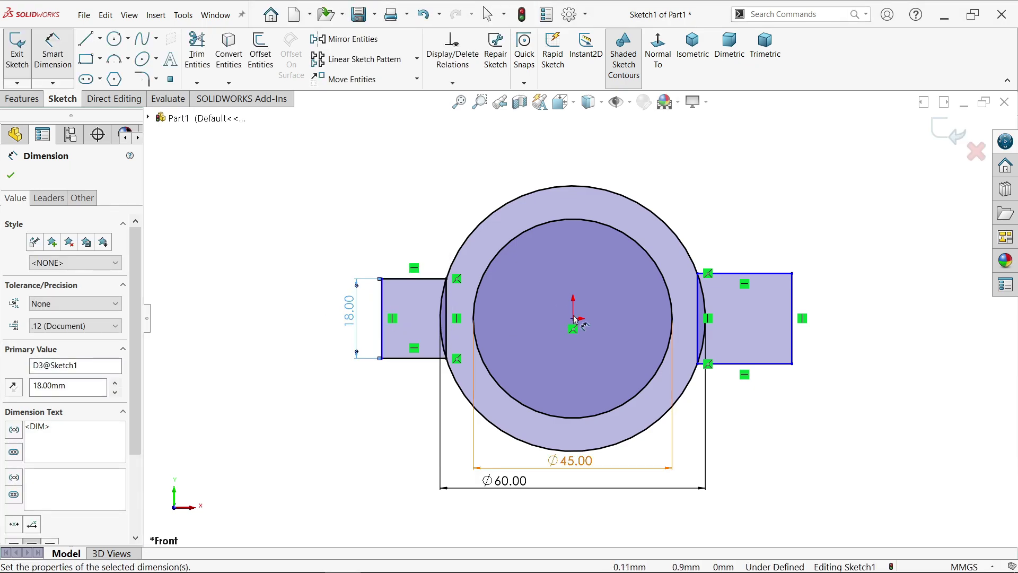
{"action": "left_click", "coordinate": [383, 319]}
{"action": "left_click", "coordinate": [572, 318]}
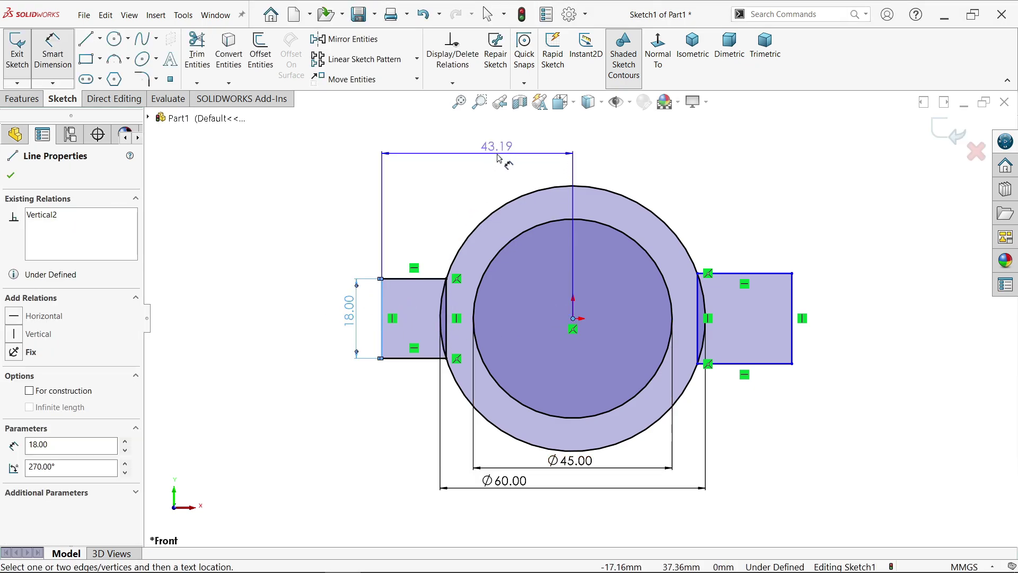
{"action": "left_click", "coordinate": [453, 151]}
{"action": "type", "text": "35"}
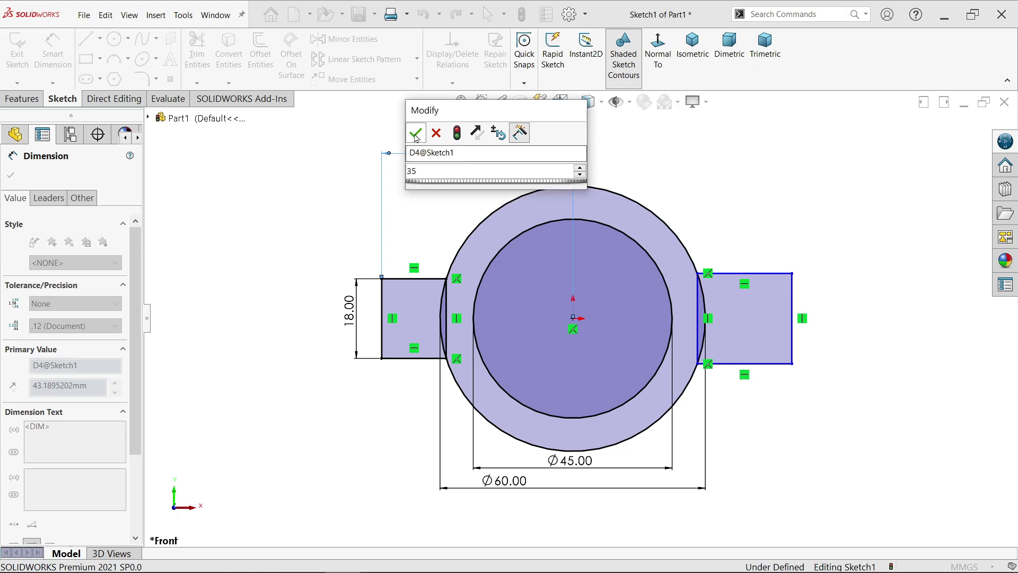
{"action": "key", "text": "Return"}
Dimension the right lug 22 mm tall and 55 mm from the origin
{"action": "left_click", "coordinate": [792, 330]}
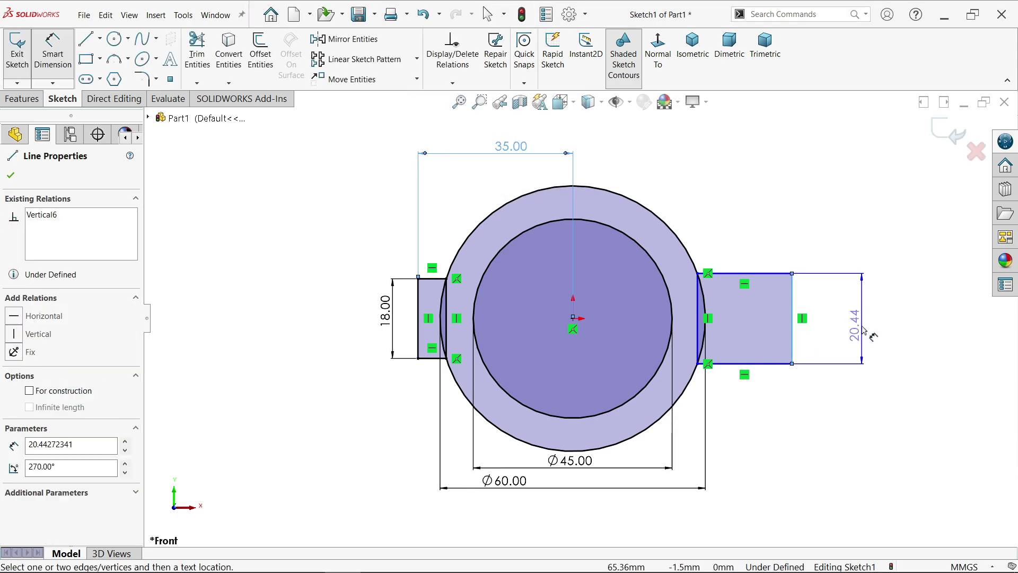
{"action": "left_click", "coordinate": [871, 334]}
{"action": "type", "text": "22"}
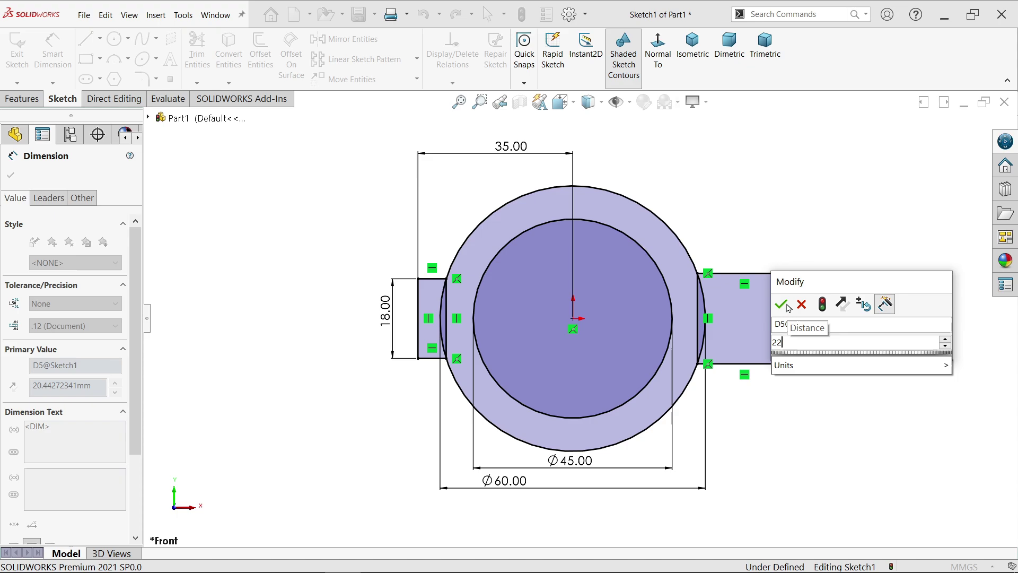
{"action": "key", "text": "Return"}
{"action": "left_click", "coordinate": [794, 318]}
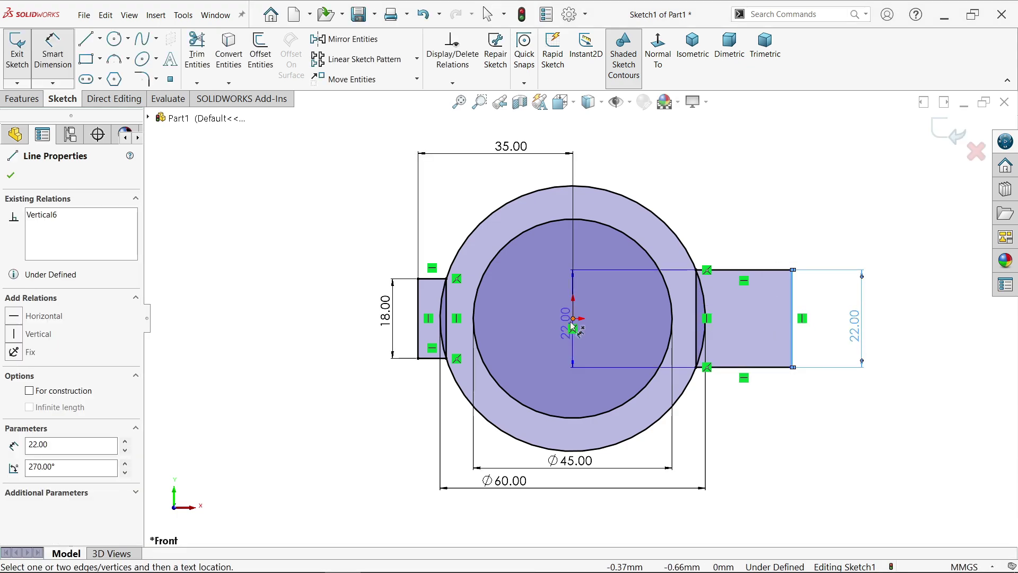
{"action": "left_click", "coordinate": [573, 318]}
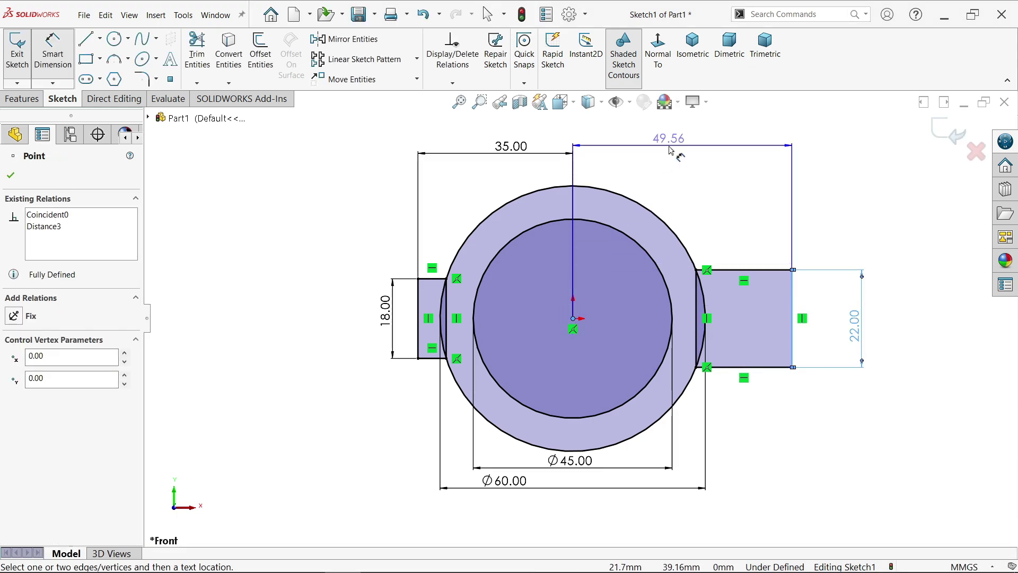
{"action": "left_click", "coordinate": [674, 146]}
{"action": "type", "text": "55"}
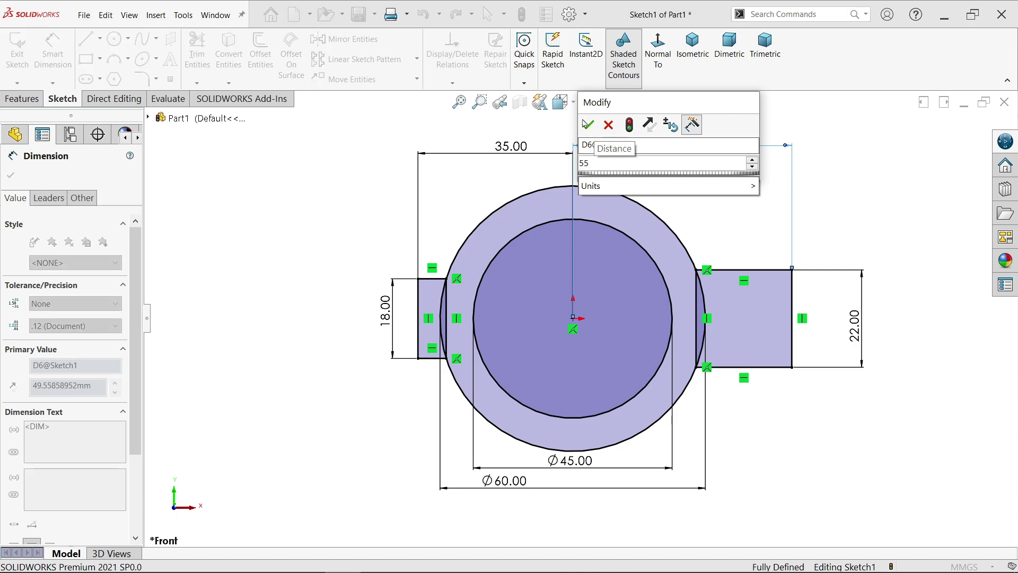
{"action": "key", "text": "Return"}
{"action": "key", "text": "f"}
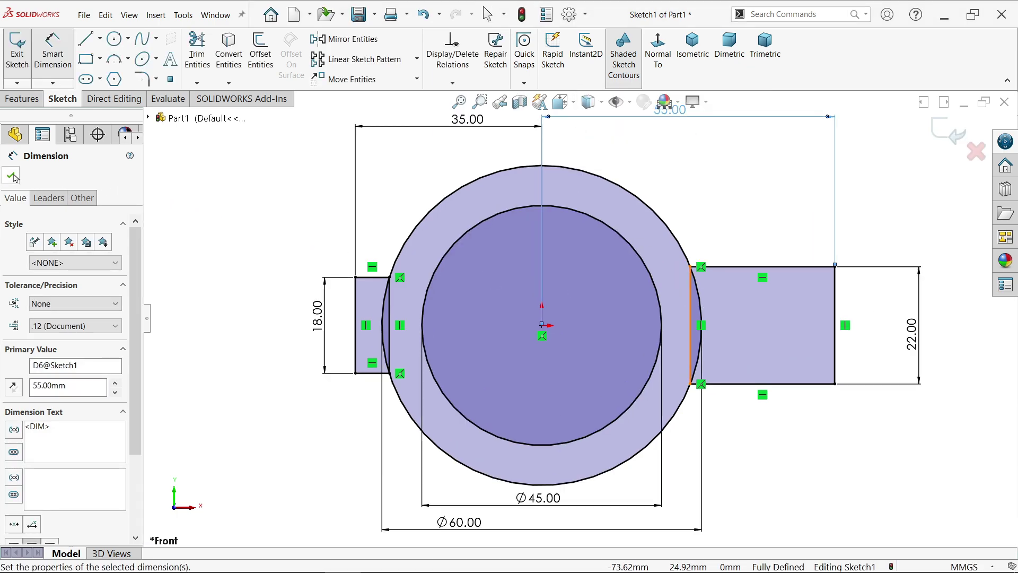
Convert the inner vertical lines of both lugs to construction geometry
{"action": "left_click", "coordinate": [11, 176]}
{"action": "scroll", "coordinate": [672, 346], "scroll_direction": "down", "scroll_amount": 2}
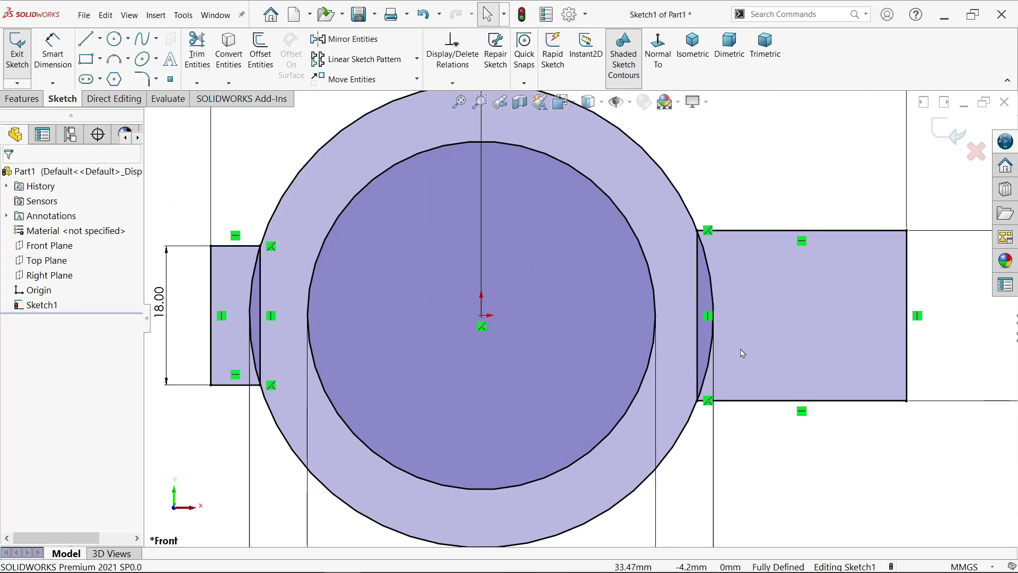
{"action": "left_click", "coordinate": [697, 315]}
{"action": "left_click", "coordinate": [748, 285]}
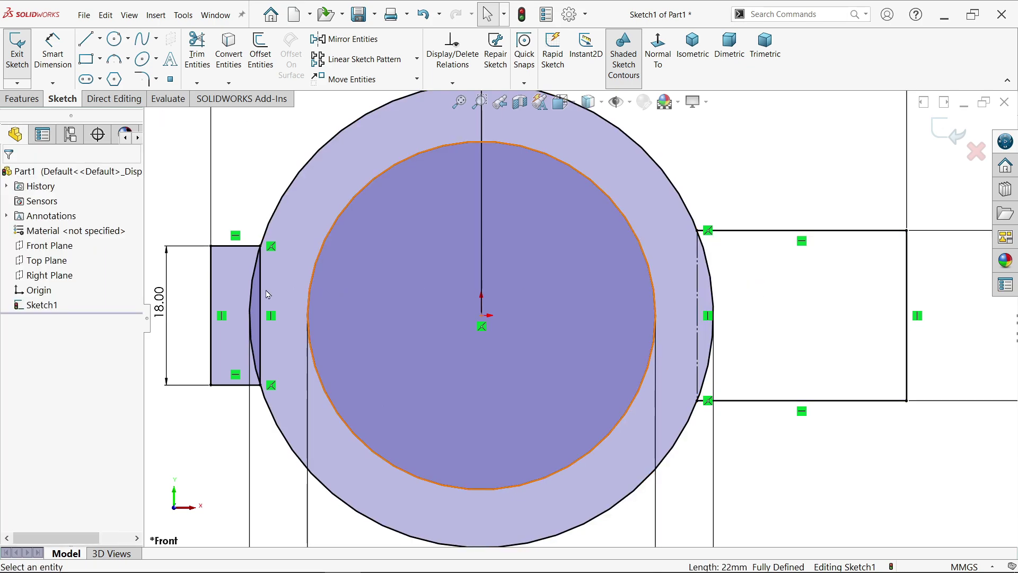
{"action": "left_click", "coordinate": [261, 295]}
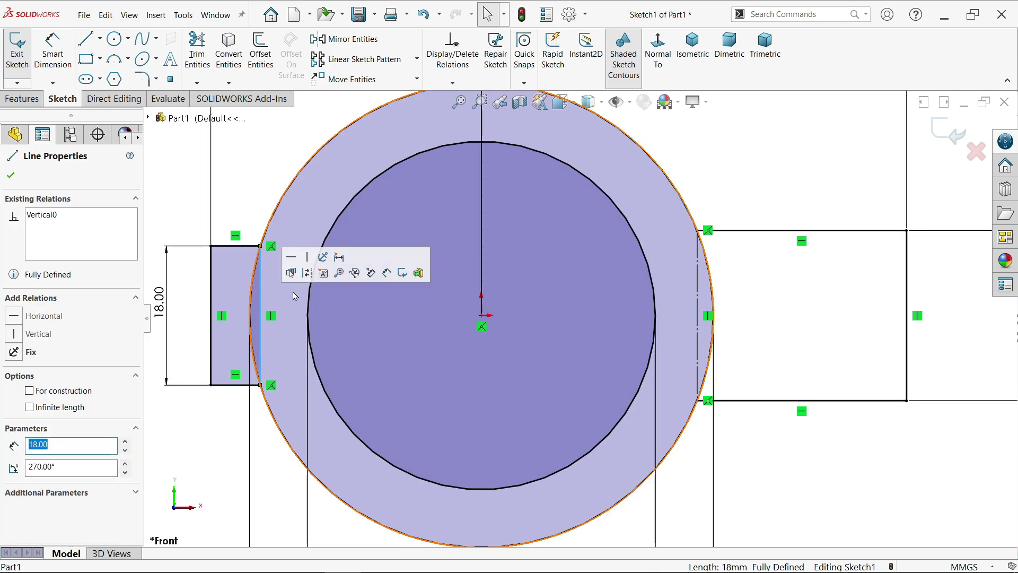
{"action": "left_click", "coordinate": [307, 273]}
{"action": "key", "text": "Escape"}
{"action": "key", "text": "f"}
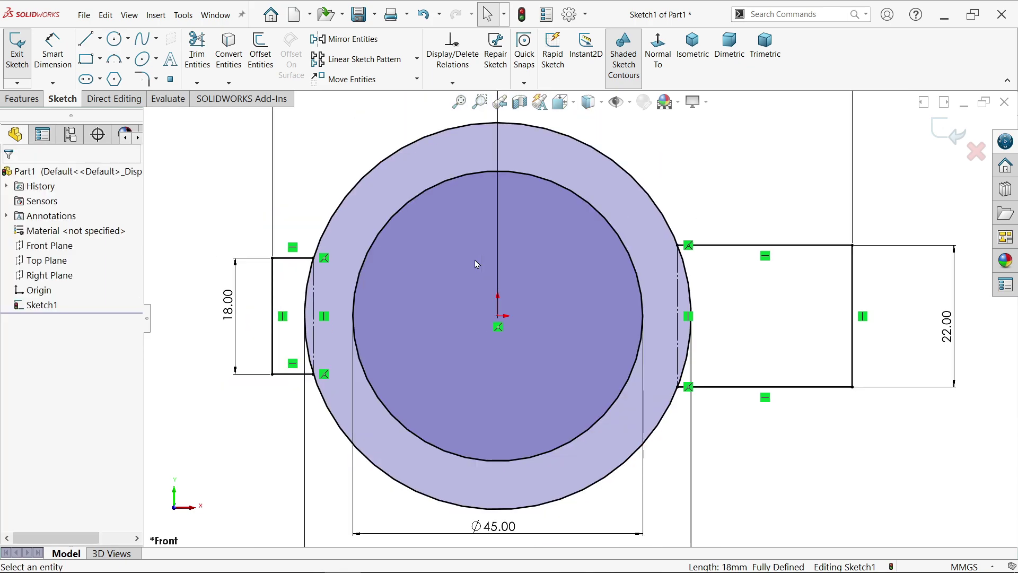
Extrude the ring and both lug regions 50 mm mid-plane as Boss-Extrude1
{"action": "left_click", "coordinate": [24, 100]}
{"action": "left_click", "coordinate": [31, 54]}
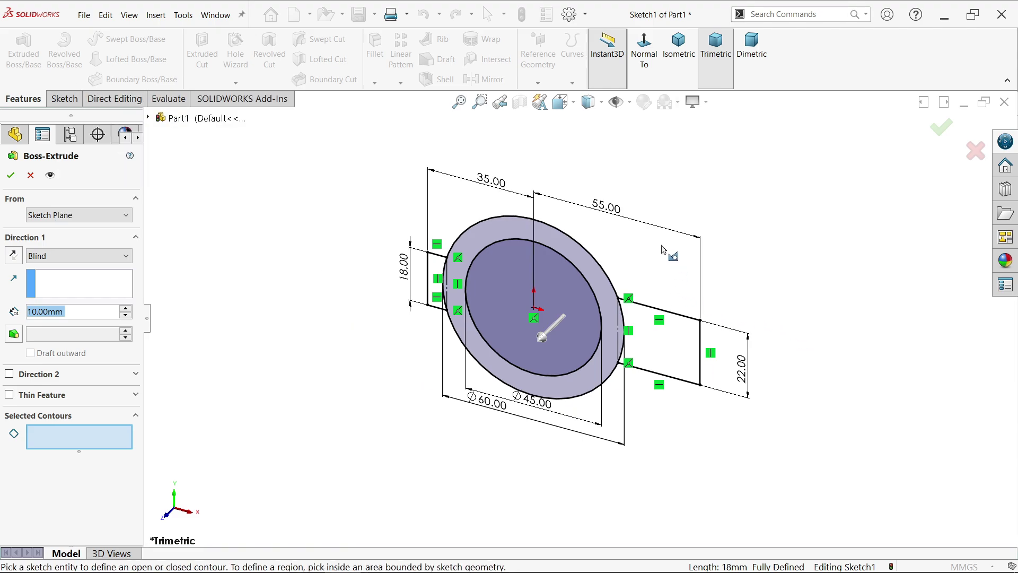
{"action": "scroll", "coordinate": [661, 250], "scroll_direction": "down", "scroll_amount": 2}
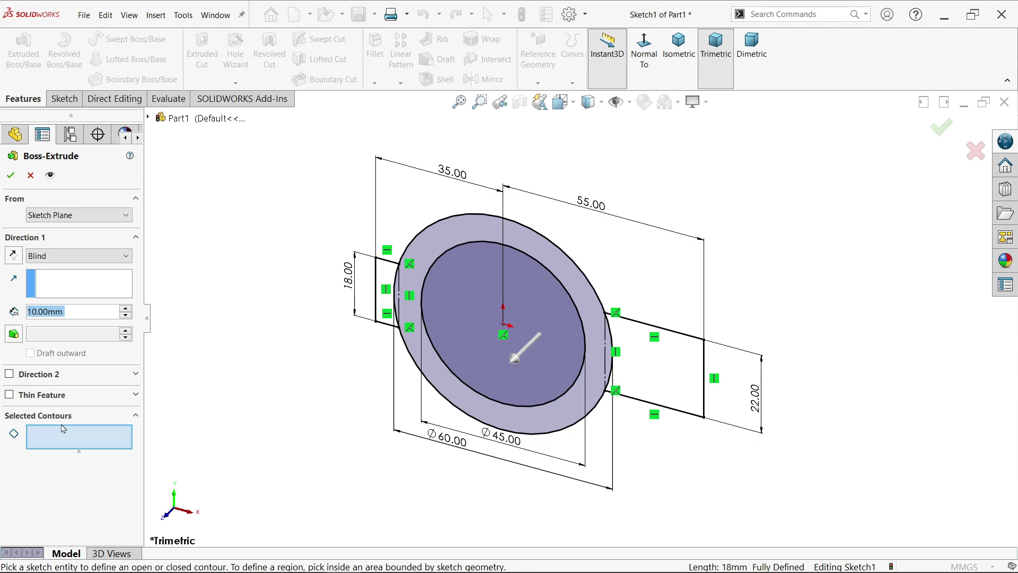
{"action": "left_click", "coordinate": [393, 278]}
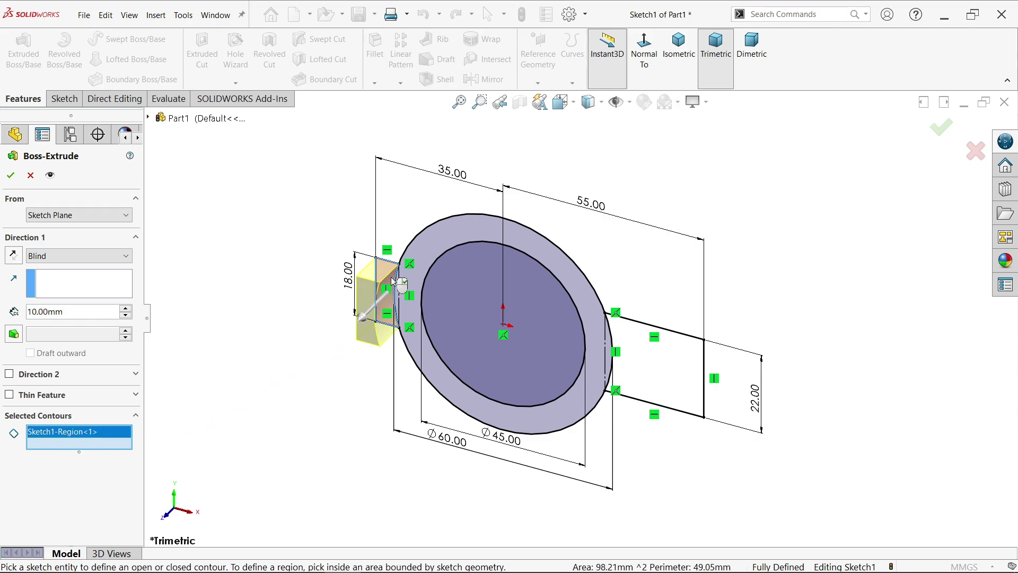
{"action": "left_click", "coordinate": [445, 241]}
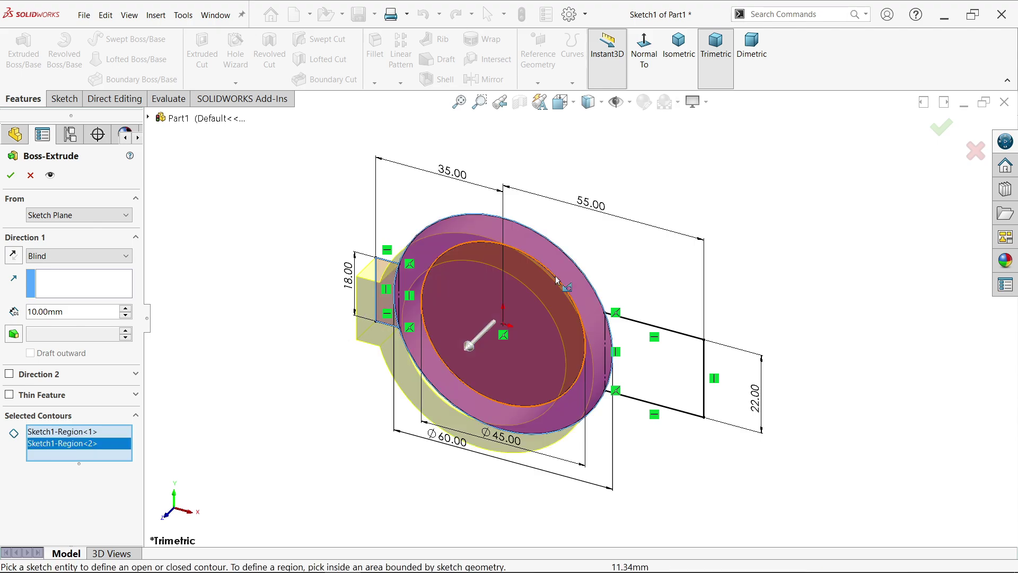
{"action": "left_click", "coordinate": [658, 372]}
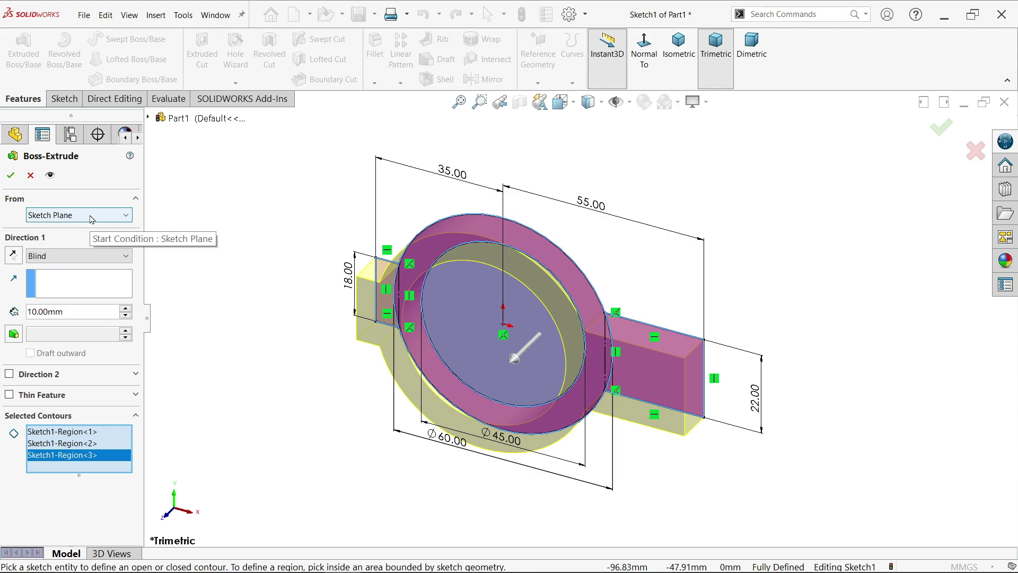
{"action": "left_click", "coordinate": [47, 261]}
{"action": "left_click", "coordinate": [49, 321]}
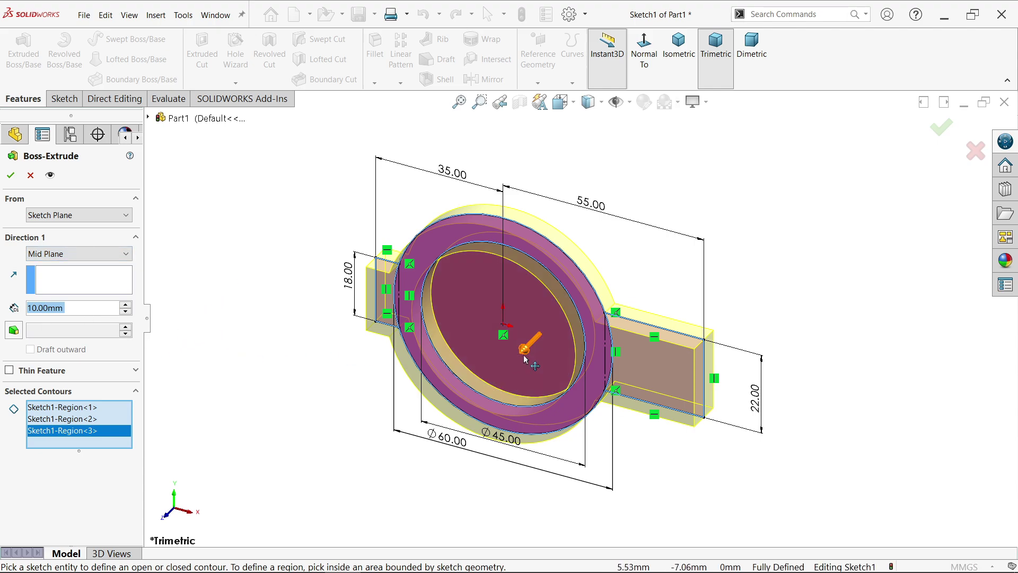
{"action": "left_click_drag", "start_coordinate": [529, 342], "coordinate": [475, 398]}
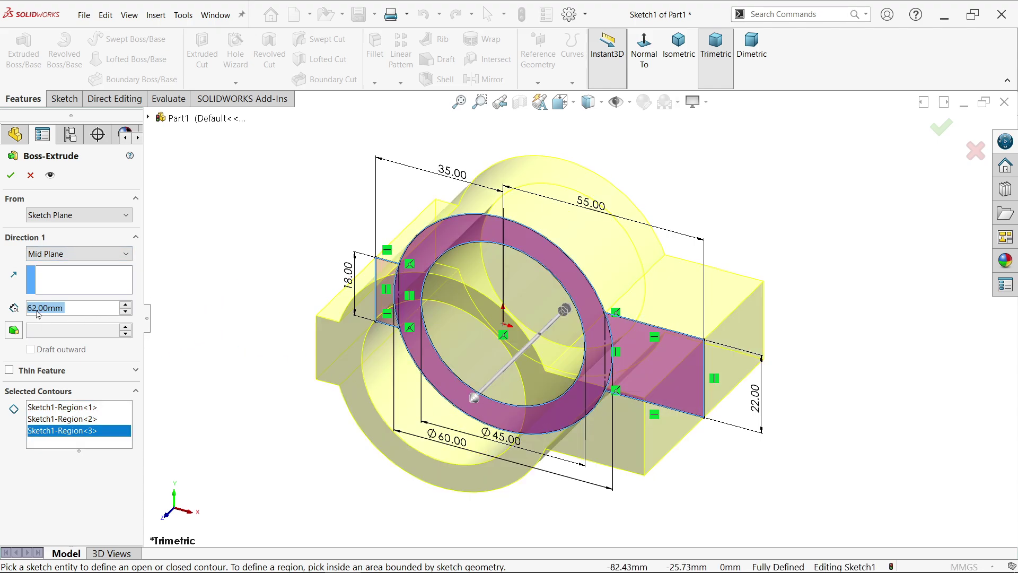
{"action": "type", "text": "50"}
{"action": "key", "text": "Return"}
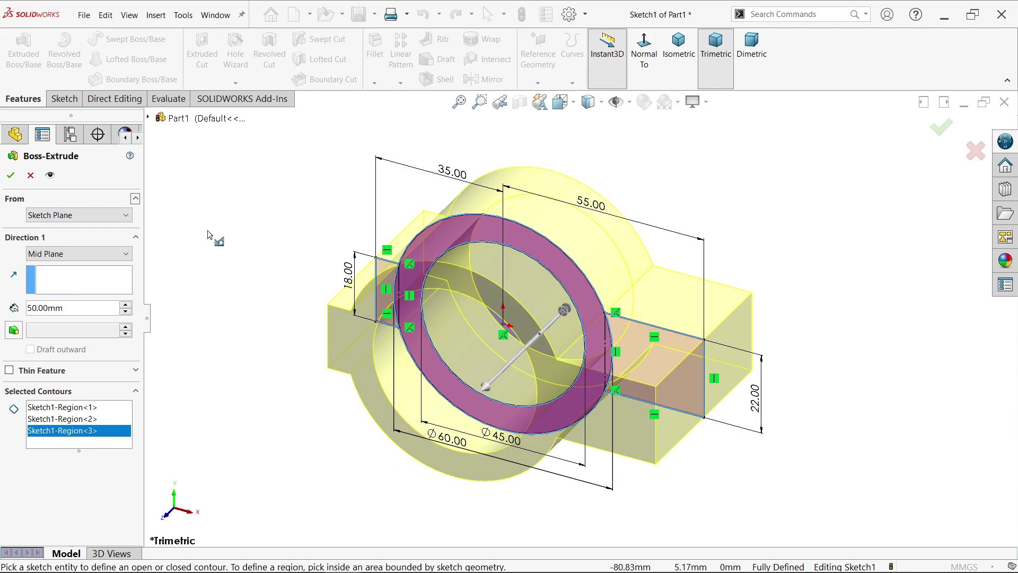
{"action": "left_click", "coordinate": [11, 176]}
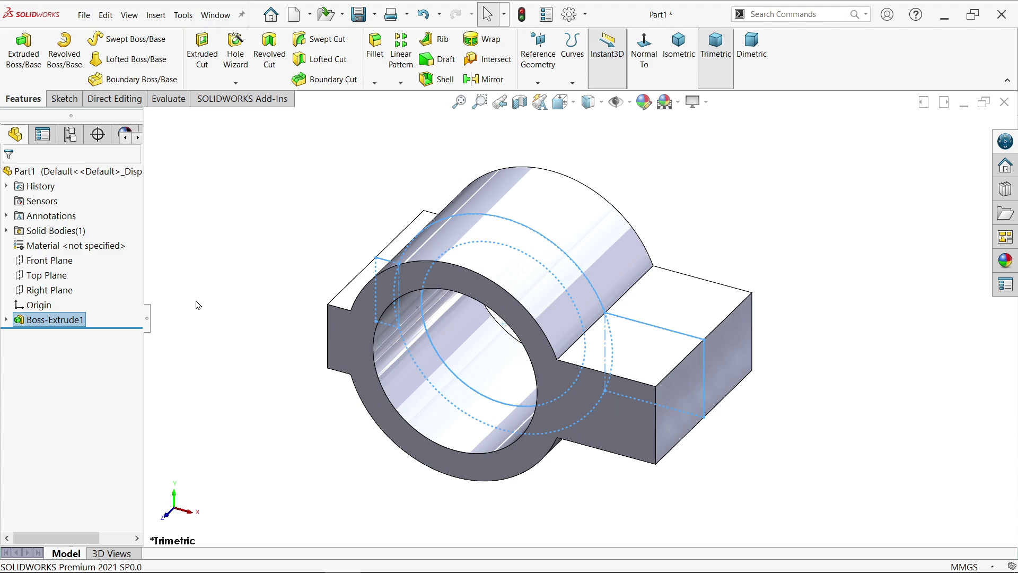
Round the right lug's two outer vertical end edges with a 5 mm fillet
{"action": "mouse_move", "coordinate": [196, 305]}
{"action": "middle_mouse_down"}
{"action": "mouse_move", "coordinate": [224, 257]}
{"action": "mouse_move", "coordinate": [199, 287]}
{"action": "middle_mouse_up"}
{"action": "key", "text": "Escape"}
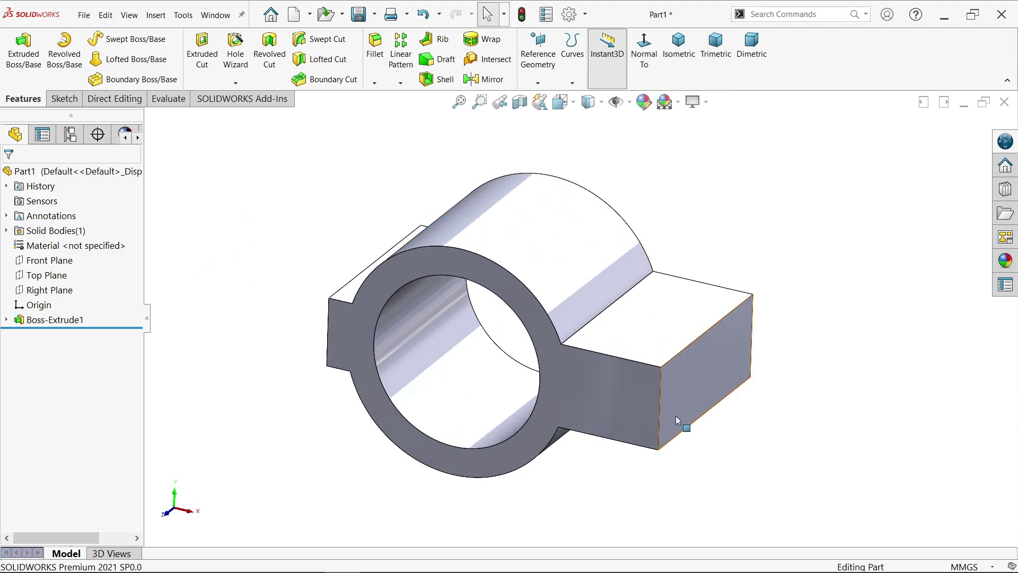
{"action": "left_click", "coordinate": [661, 425]}
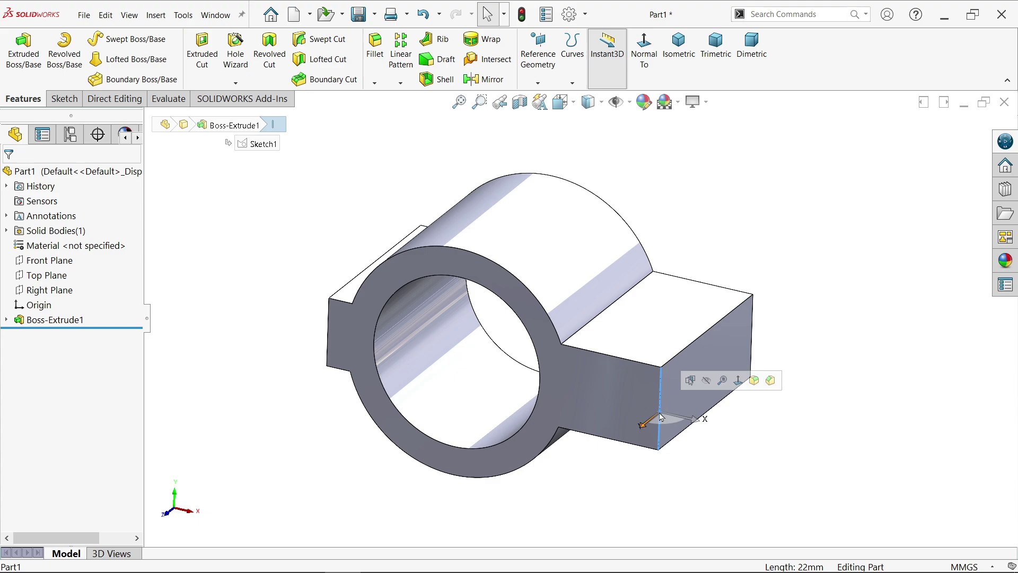
{"action": "left_click", "coordinate": [754, 383]}
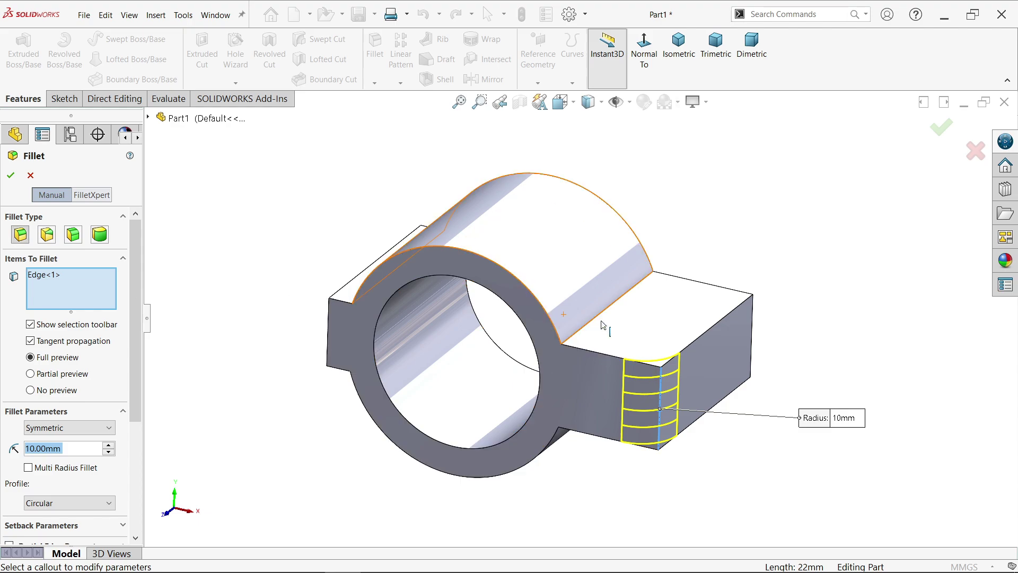
{"action": "left_click", "coordinate": [755, 356]}
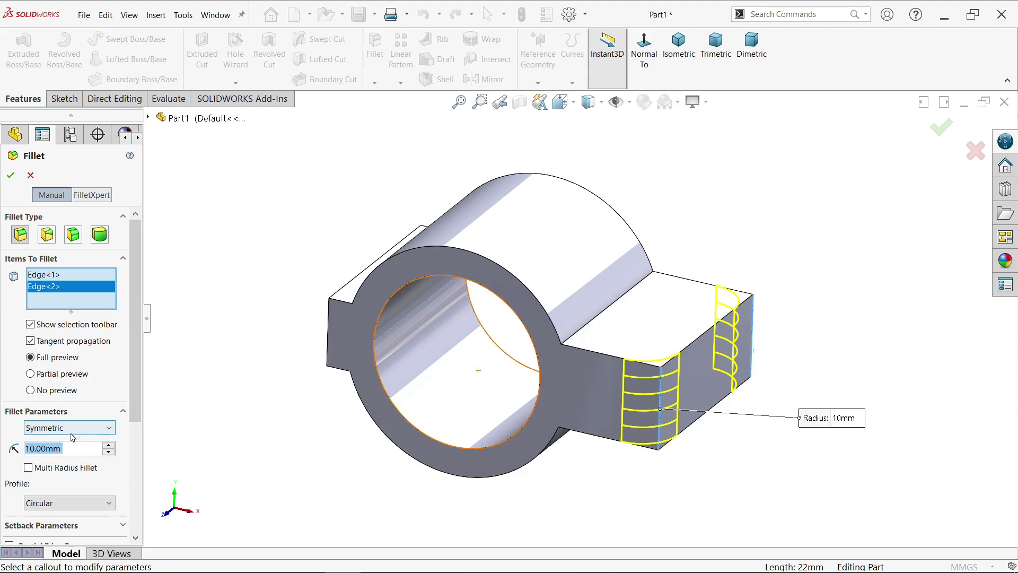
{"action": "type", "text": "5"}
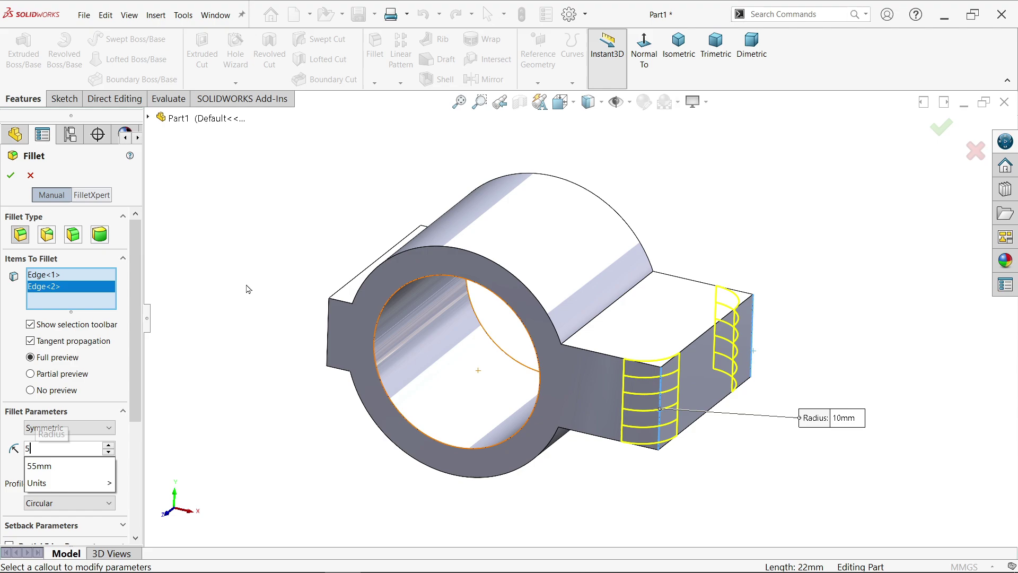
{"action": "key", "text": "Return"}
{"action": "left_click", "coordinate": [11, 176]}
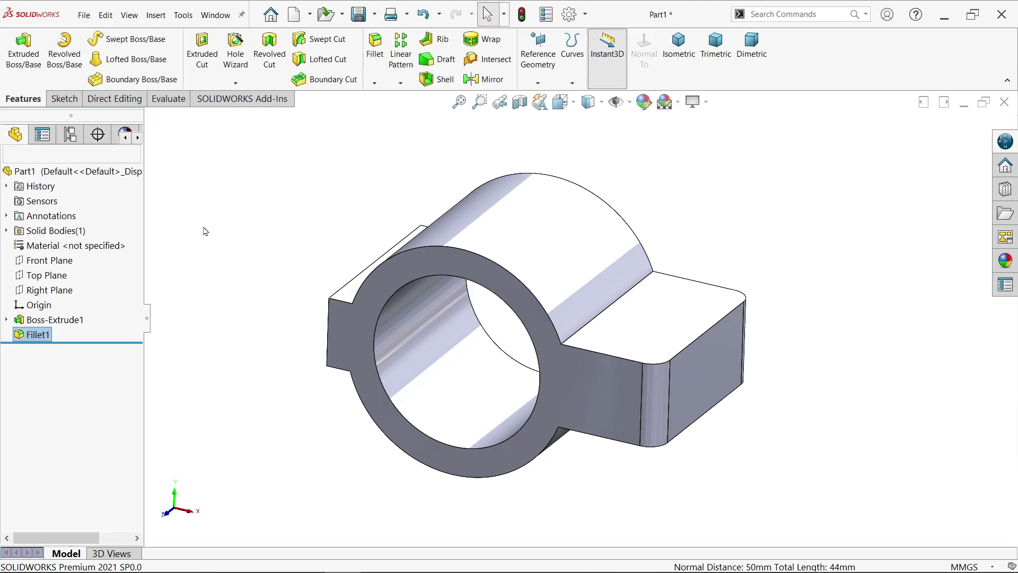
{"action": "mouse_move", "coordinate": [215, 253]}
{"action": "middle_mouse_down"}
{"action": "mouse_move", "coordinate": [232, 206]}
{"action": "mouse_move", "coordinate": [273, 232]}
{"action": "mouse_move", "coordinate": [228, 257]}
{"action": "middle_mouse_up"}
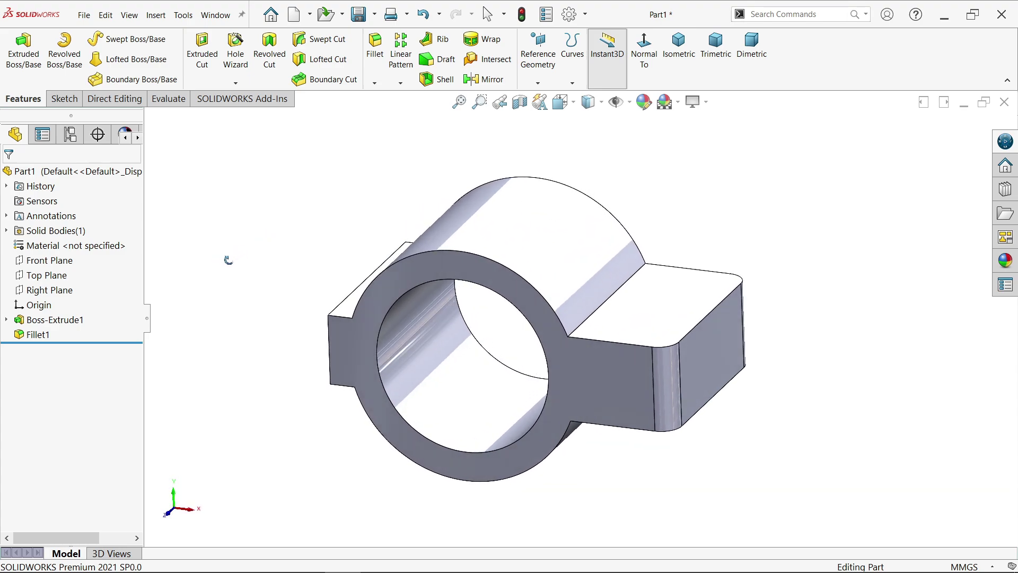
{"action": "left_click", "coordinate": [619, 385]}
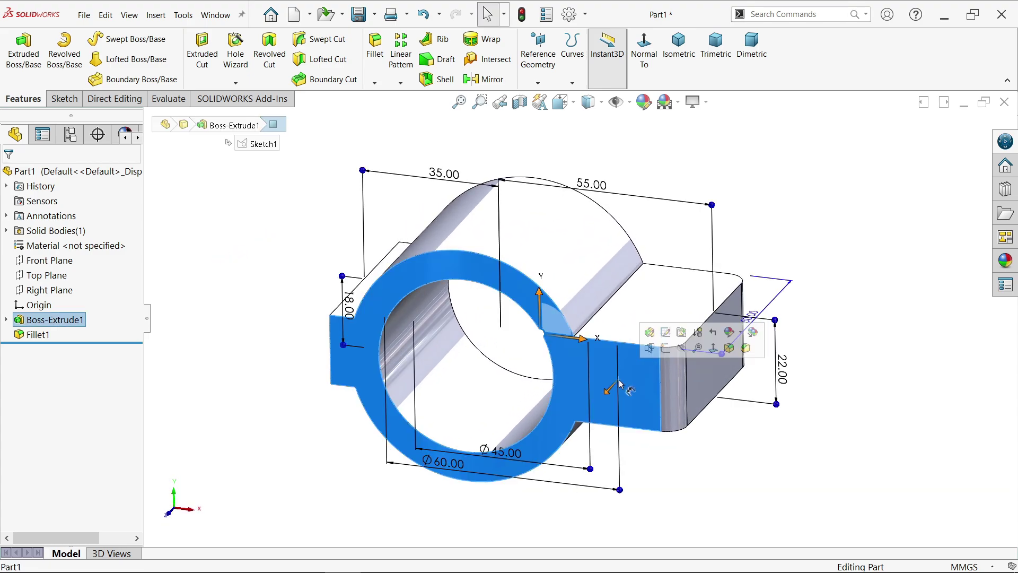
On the ring face, sketch a corner rectangle from the bore through the right lug
{"action": "left_click", "coordinate": [667, 350]}
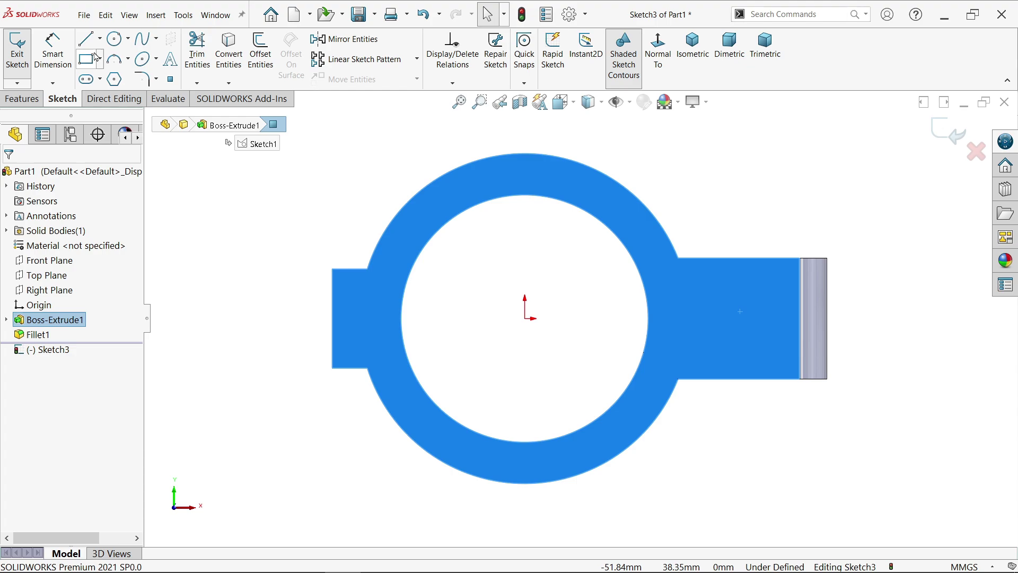
{"action": "left_click", "coordinate": [87, 60]}
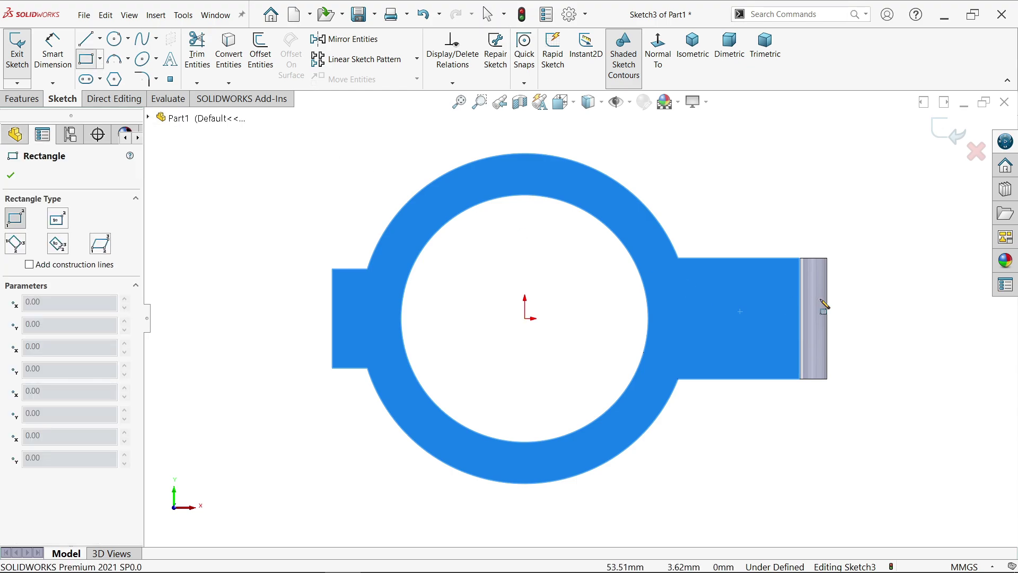
{"action": "left_click", "coordinate": [828, 300]}
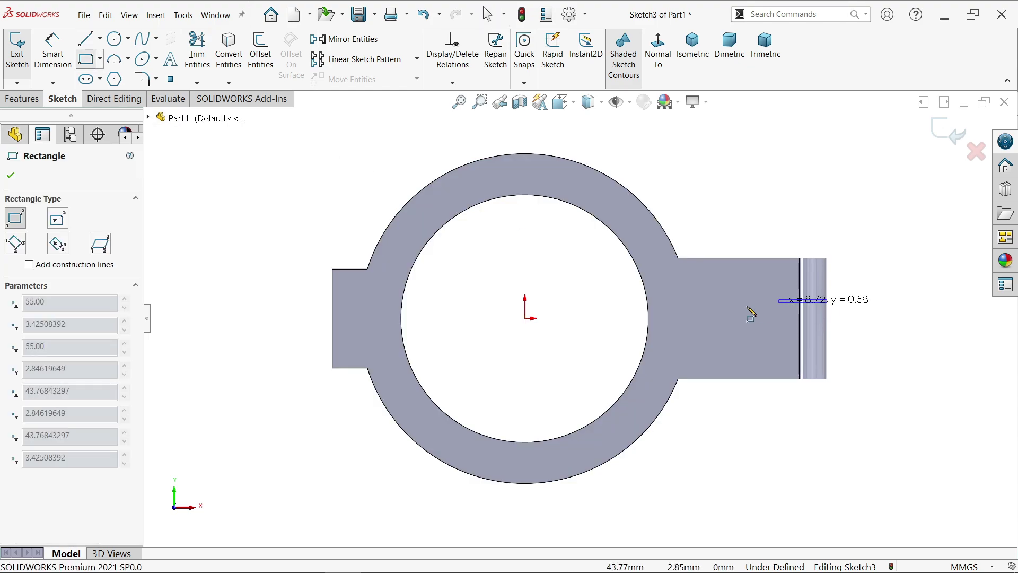
{"action": "left_click", "coordinate": [646, 340]}
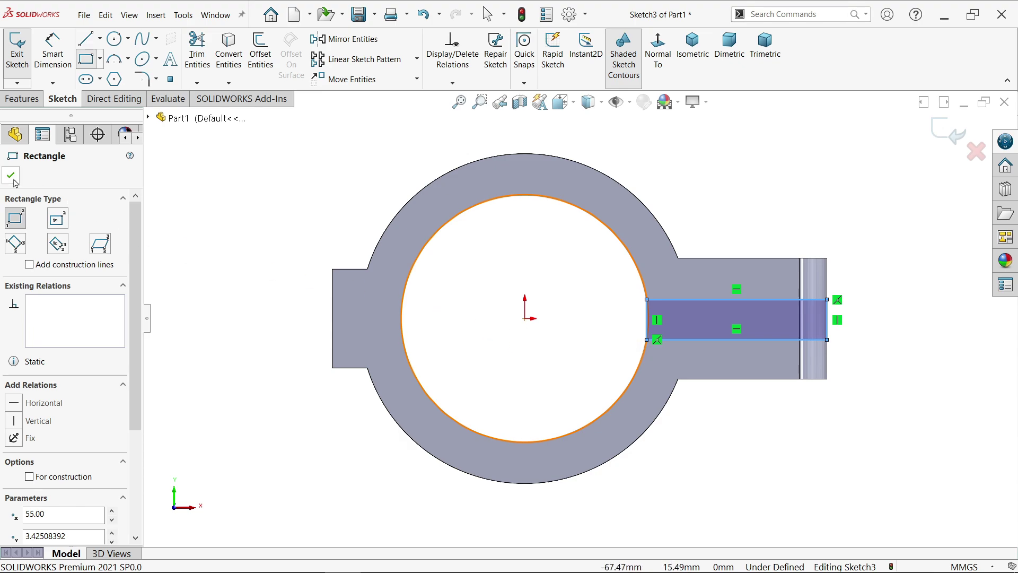
{"action": "key", "text": "Escape"}
{"action": "scroll", "coordinate": [437, 326], "scroll_direction": "down", "scroll_amount": 2}
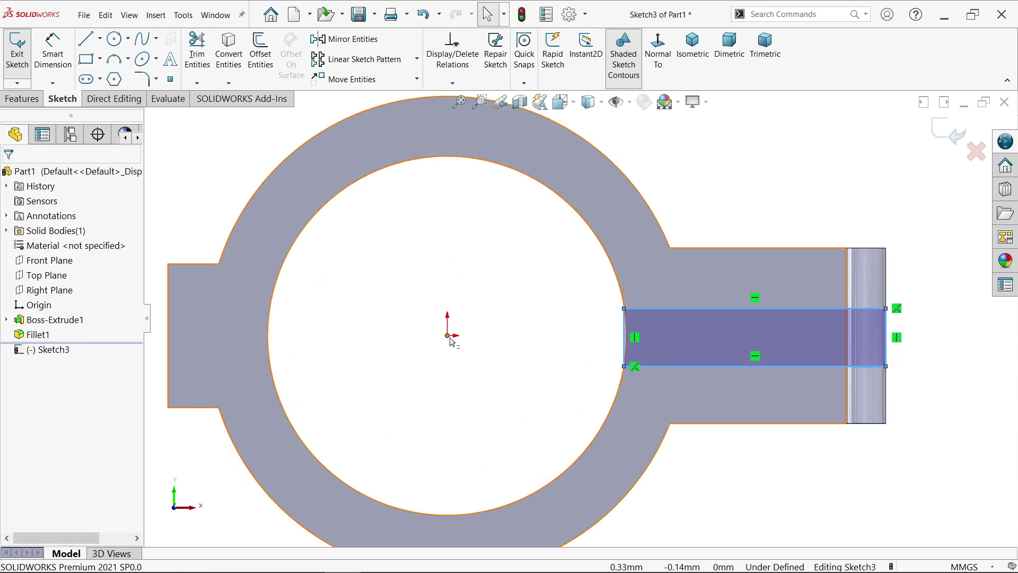
Align the rectangle's left-edge midpoint horizontally with the origin and dimension it 6 mm tall
{"action": "left_click", "coordinate": [450, 341]}
{"action": "scroll", "coordinate": [649, 337], "scroll_direction": "down", "scroll_amount": 1}
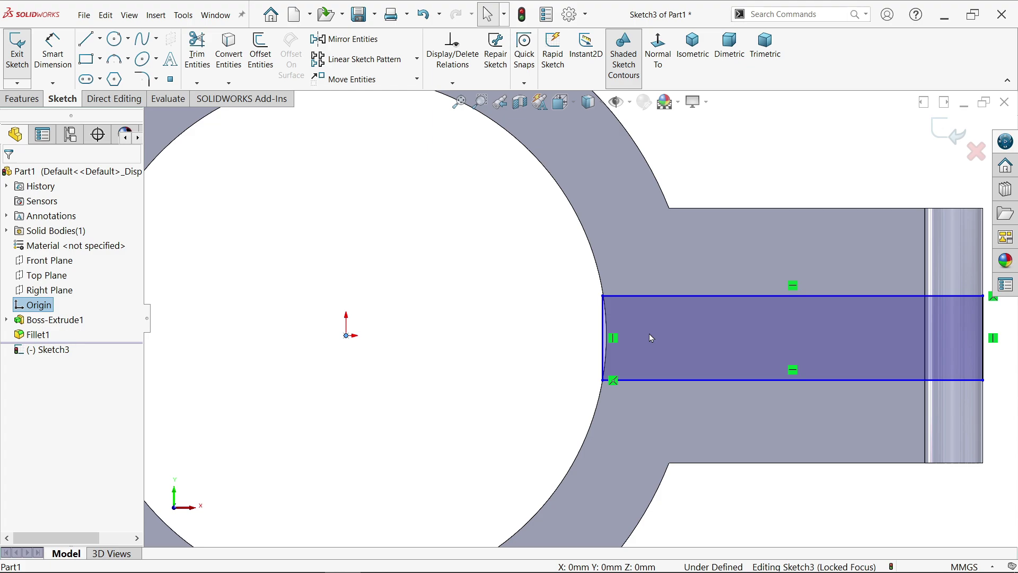
{"action": "left_click", "coordinate": [605, 340], "text": "ctrl"}
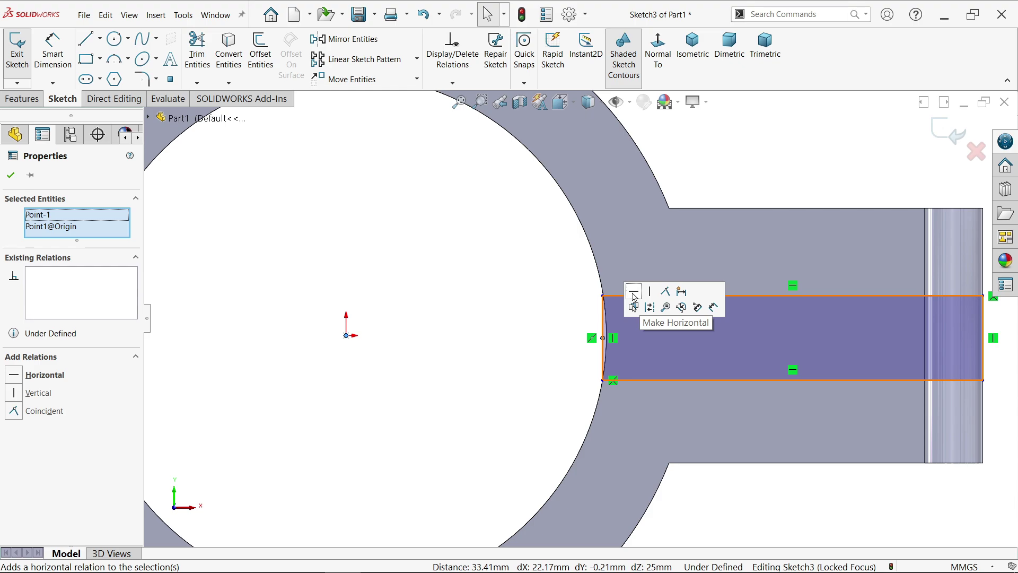
{"action": "left_click", "coordinate": [634, 292]}
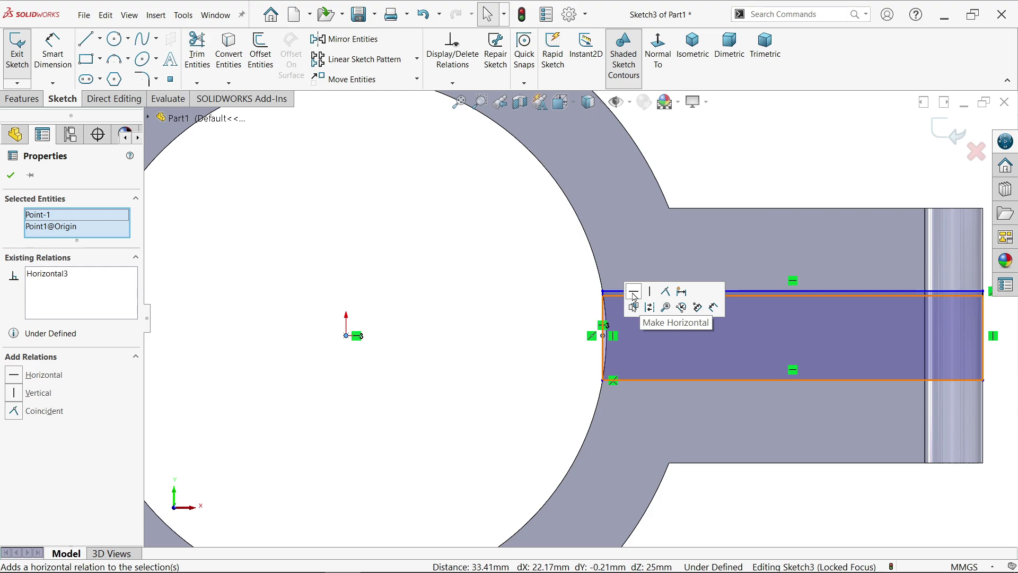
{"action": "left_click", "coordinate": [52, 50]}
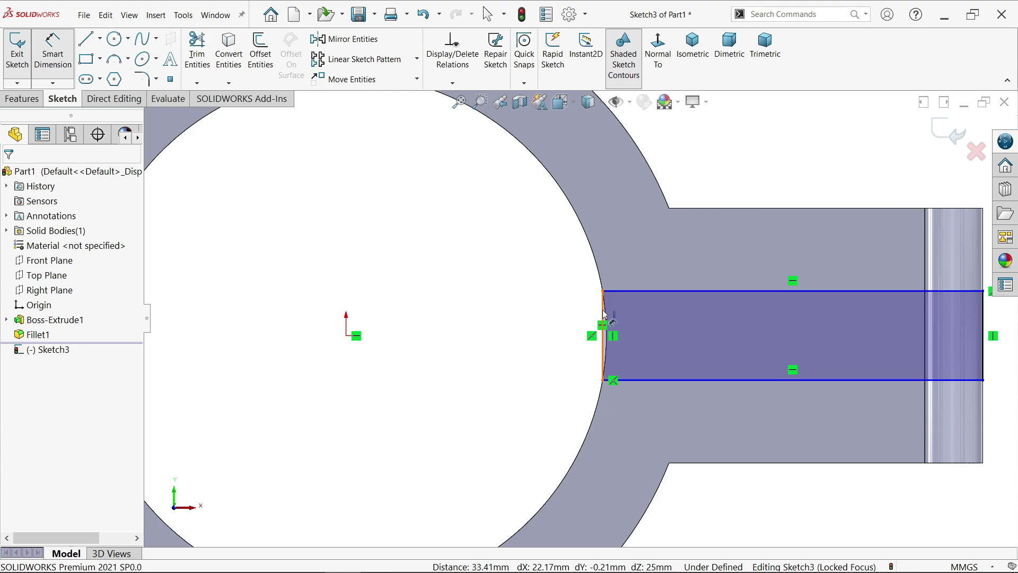
{"action": "left_click", "coordinate": [603, 318]}
{"action": "left_click", "coordinate": [553, 326]}
{"action": "type", "text": "6"}
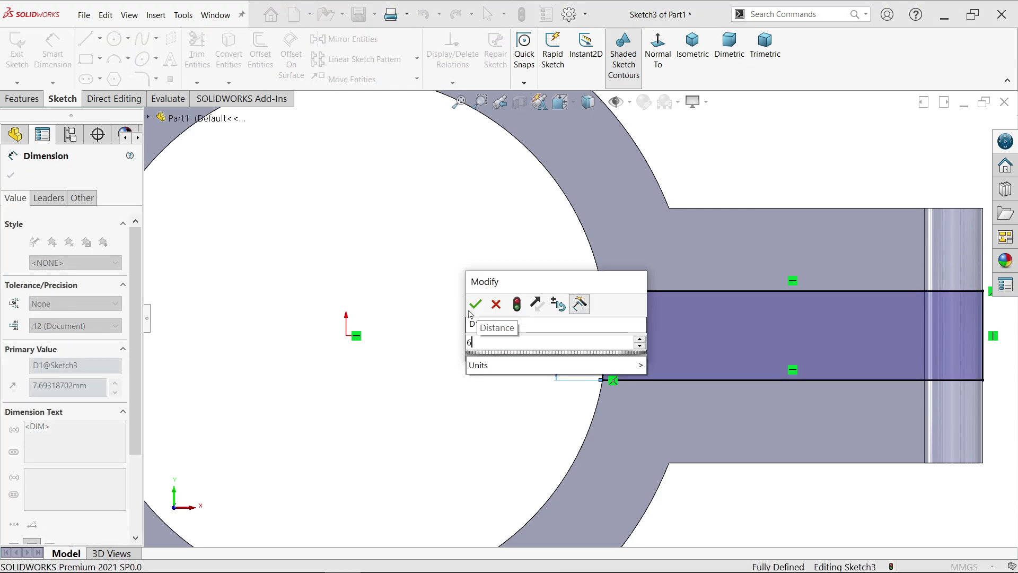
{"action": "key", "text": "Return"}
{"action": "scroll", "coordinate": [628, 334], "scroll_direction": "up", "scroll_amount": 1}
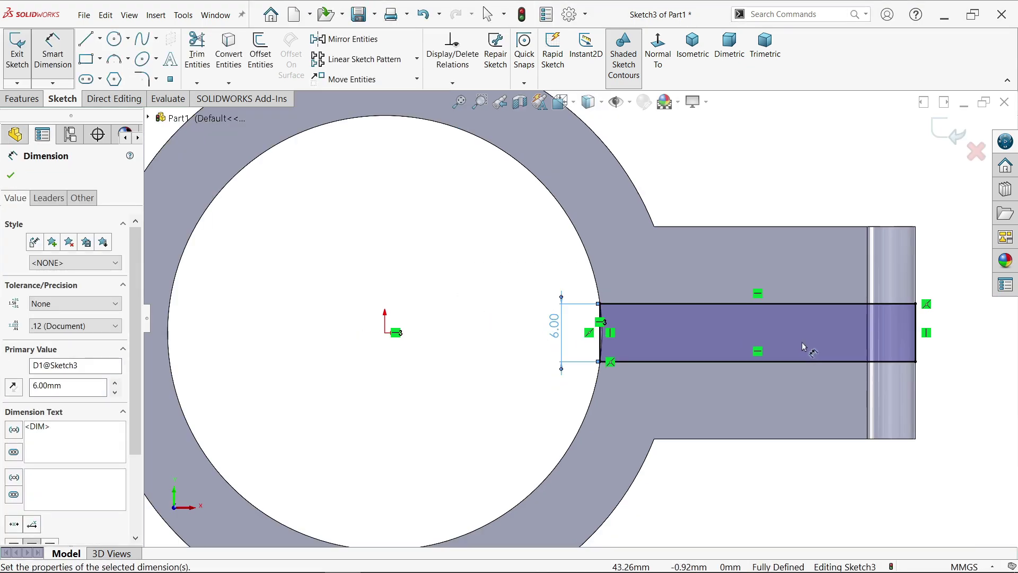
Cut the slot sketch Through All to split the right lug
{"action": "left_click", "coordinate": [21, 99]}
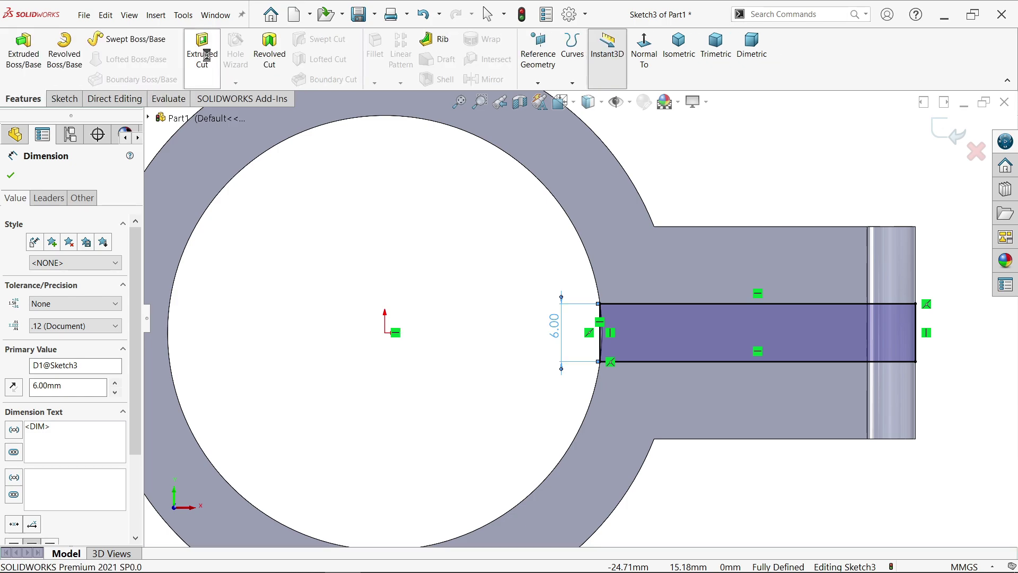
{"action": "left_click", "coordinate": [206, 54]}
{"action": "left_click", "coordinate": [49, 256]}
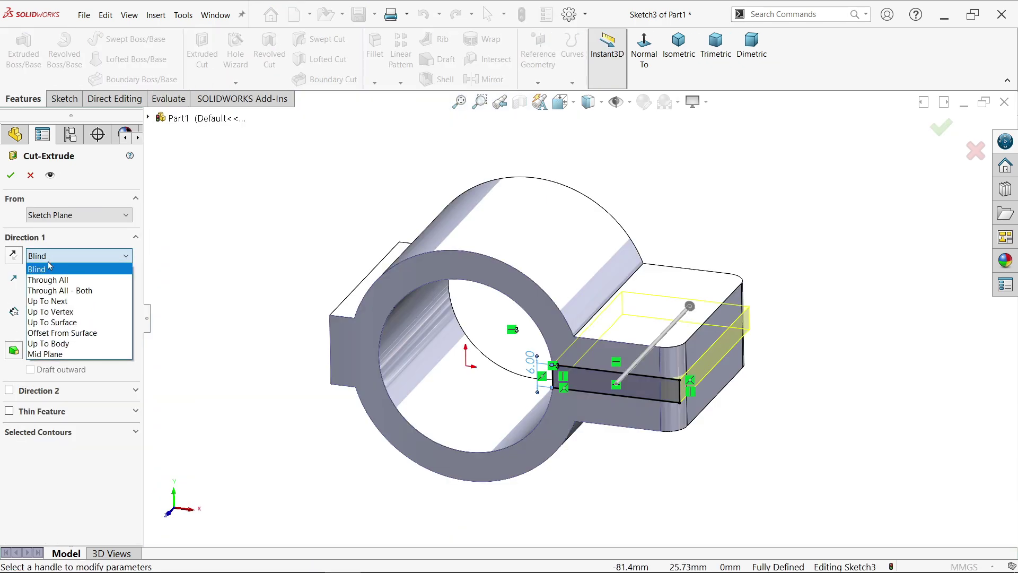
{"action": "left_click", "coordinate": [52, 280]}
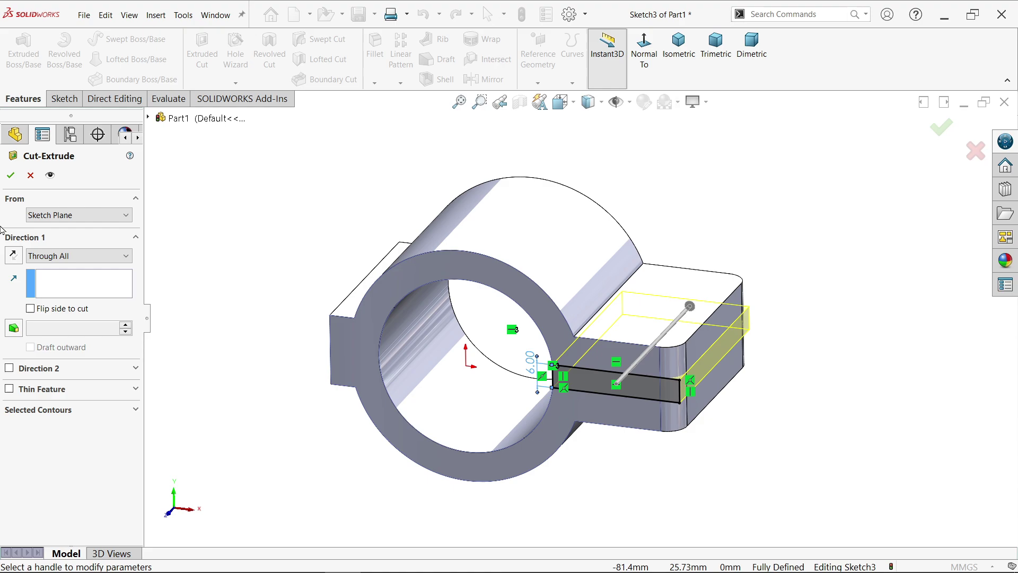
{"action": "left_click", "coordinate": [12, 174]}
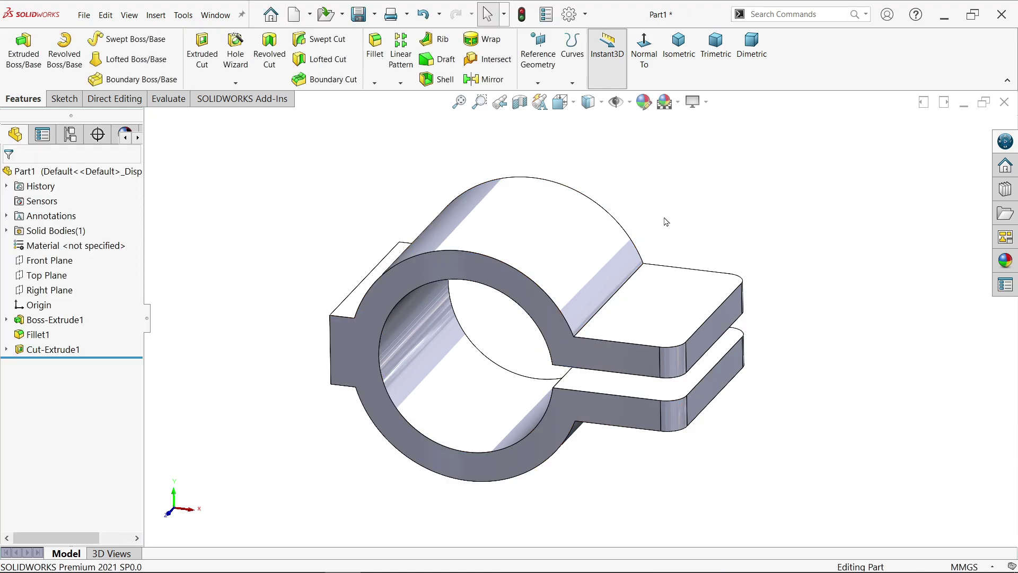
Turn off realistic shading, reorient the model, and switch to the reference drawing
{"action": "left_click", "coordinate": [706, 102]}
{"action": "left_click", "coordinate": [700, 119]}
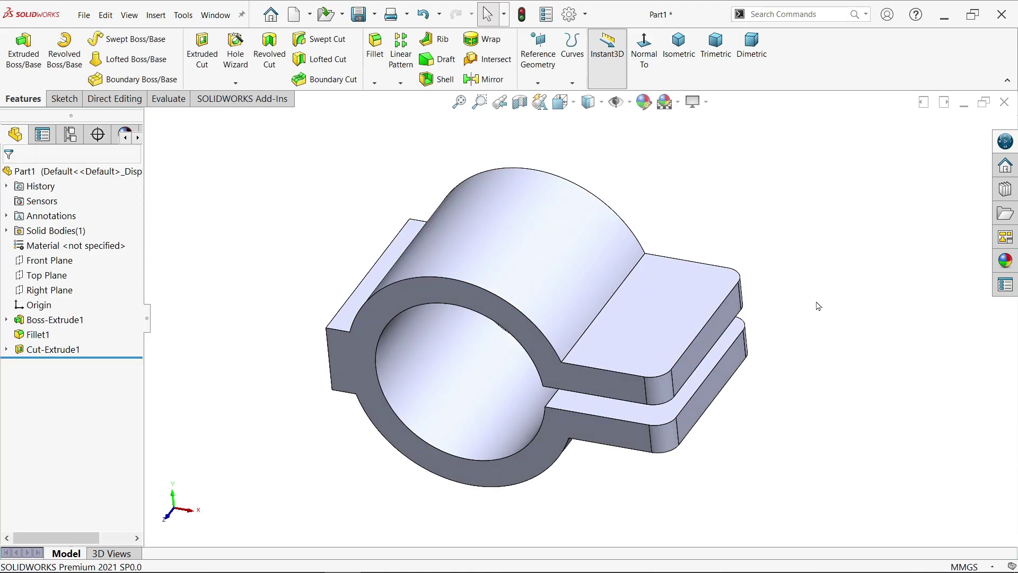
{"action": "mouse_move", "coordinate": [821, 248]}
{"action": "middle_mouse_down"}
{"action": "mouse_move", "coordinate": [811, 212]}
{"action": "mouse_move", "coordinate": [847, 239]}
{"action": "mouse_move", "coordinate": [813, 273]}
{"action": "middle_mouse_up"}
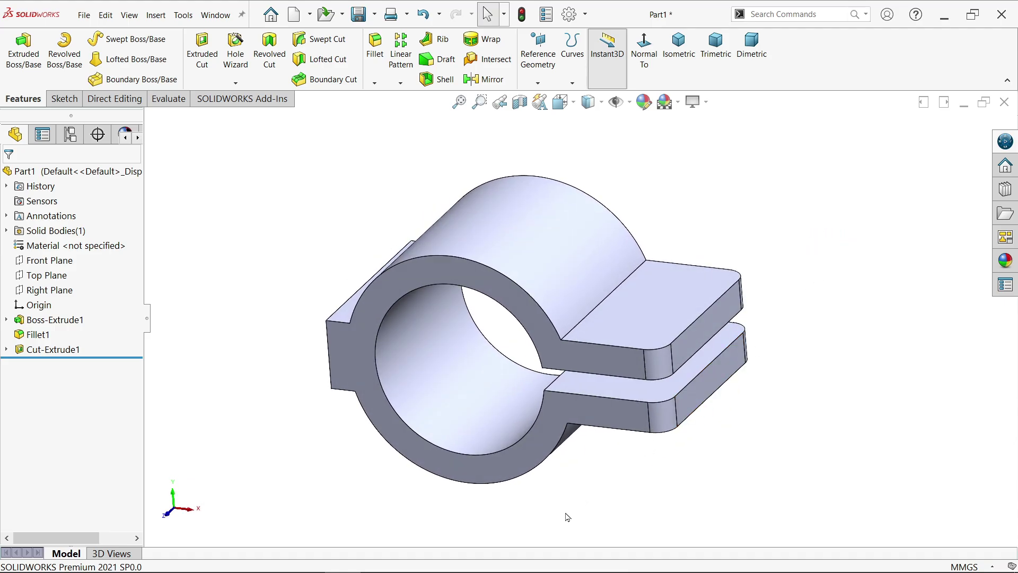
{"action": "key", "text": "alt+Tab"}
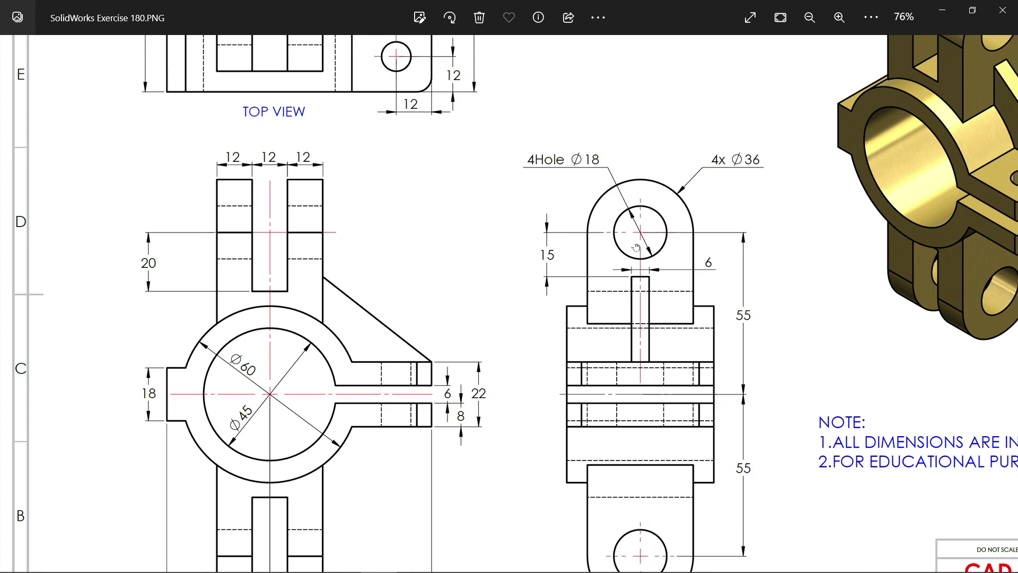
{"action": "scroll", "coordinate": [636, 191], "scroll_direction": "down", "scroll_amount": 1}
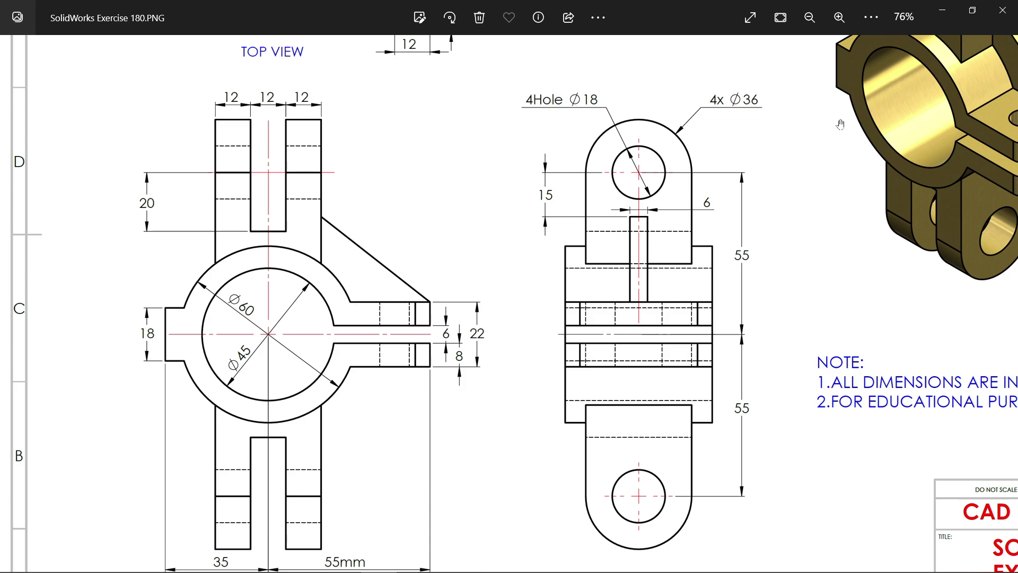
{"action": "left_click_drag", "start_coordinate": [380, 180], "coordinate": [382, 221]}
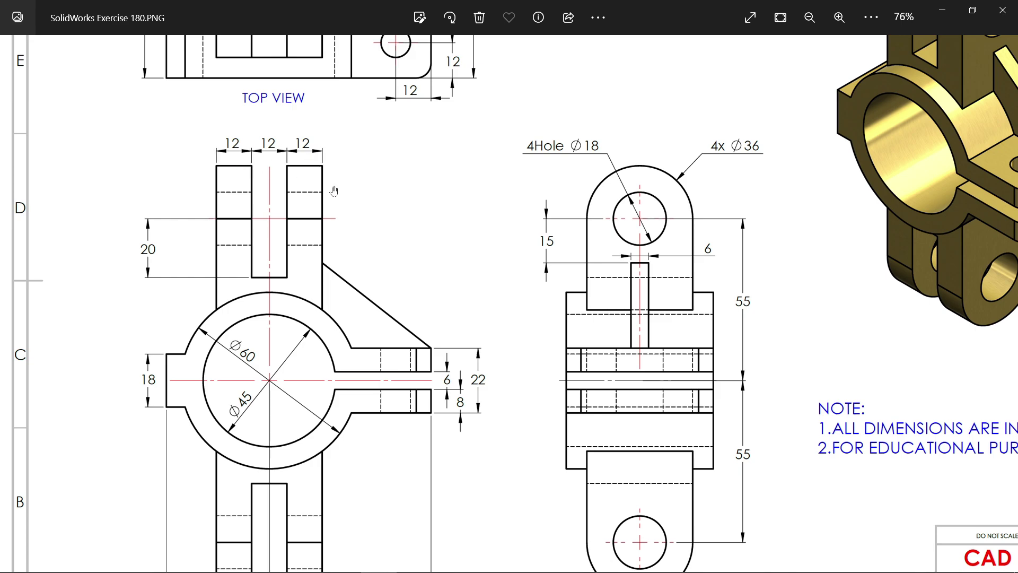
Start a Right Plane sketch and draw a circle above the part
{"action": "left_click", "coordinate": [946, 10]}
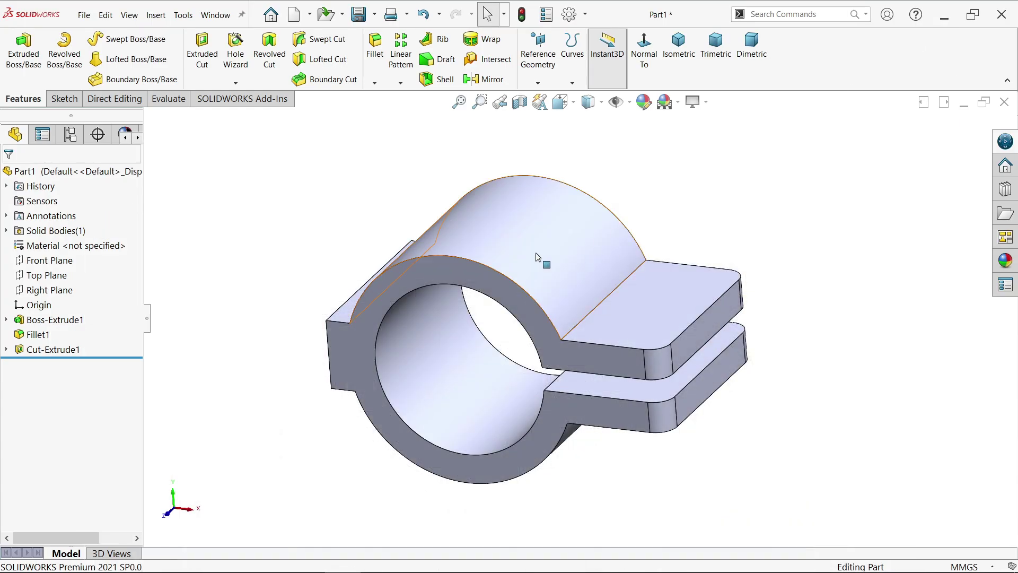
{"action": "left_click", "coordinate": [50, 291]}
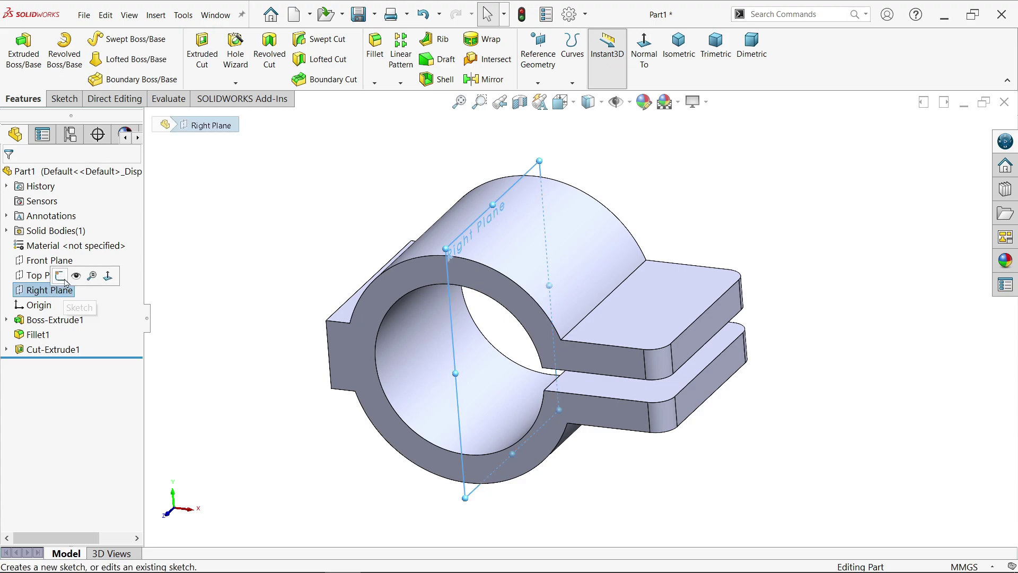
{"action": "left_click", "coordinate": [62, 275]}
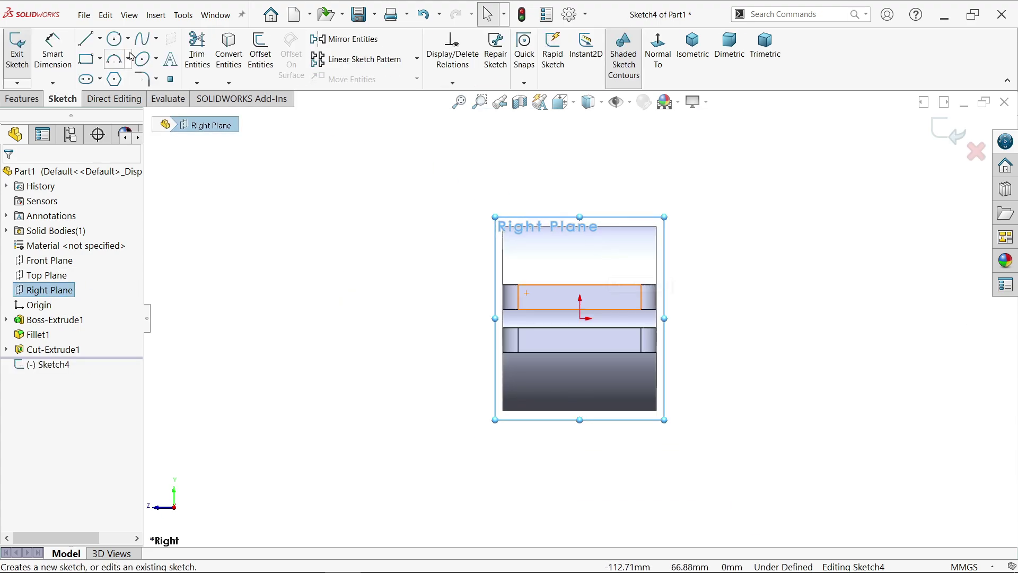
{"action": "left_click", "coordinate": [114, 40]}
{"action": "left_click", "coordinate": [580, 140]}
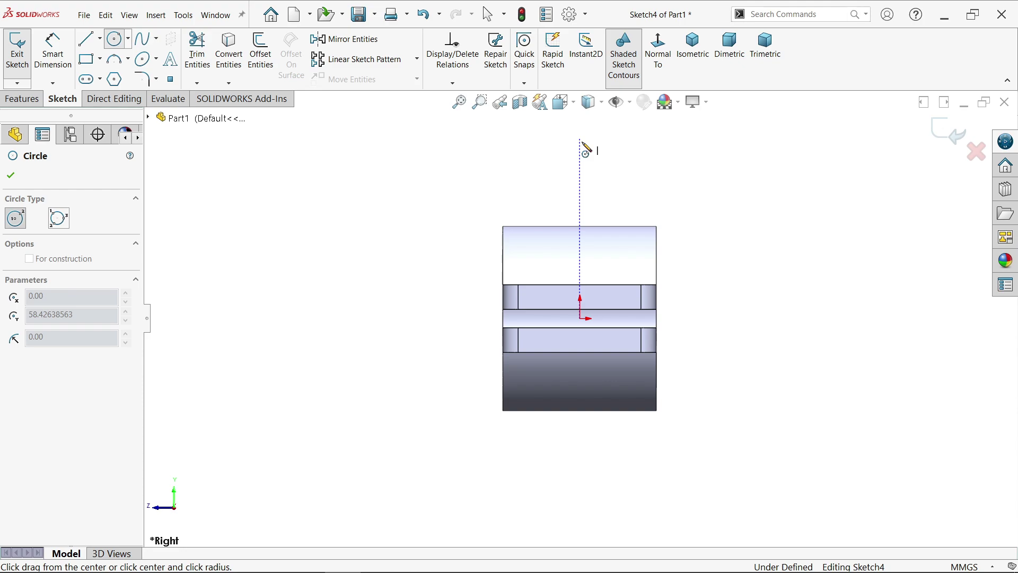
{"action": "left_click", "coordinate": [573, 188]}
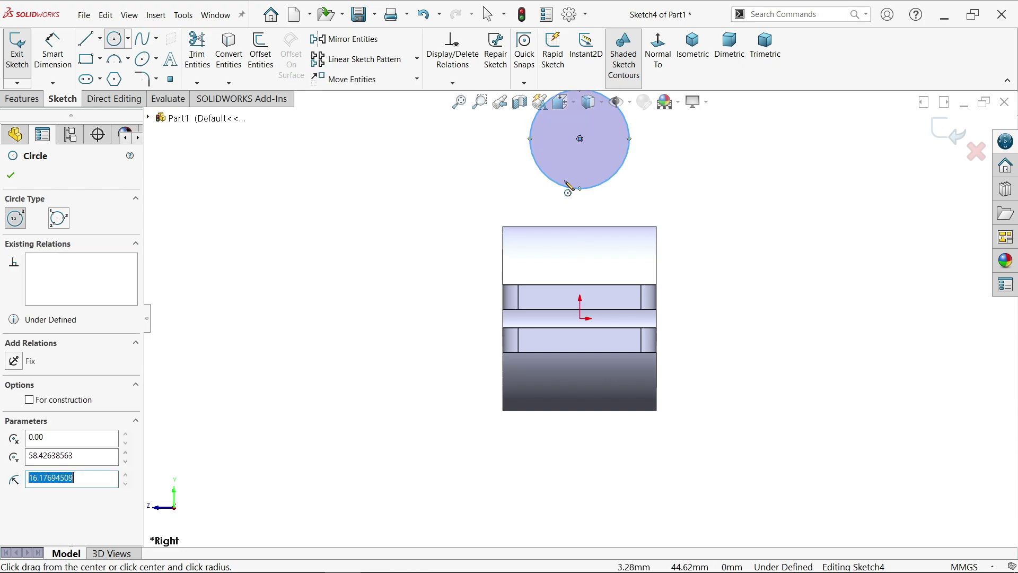
Draw a line chain down from the circle's sides, joined by a bottom line
{"action": "left_click", "coordinate": [86, 39]}
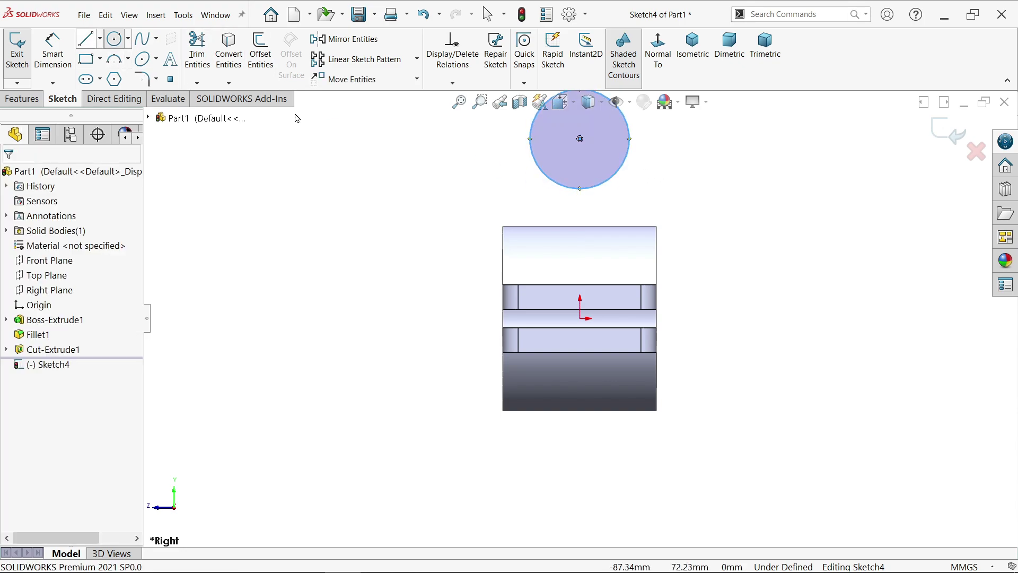
{"action": "left_click", "coordinate": [530, 139]}
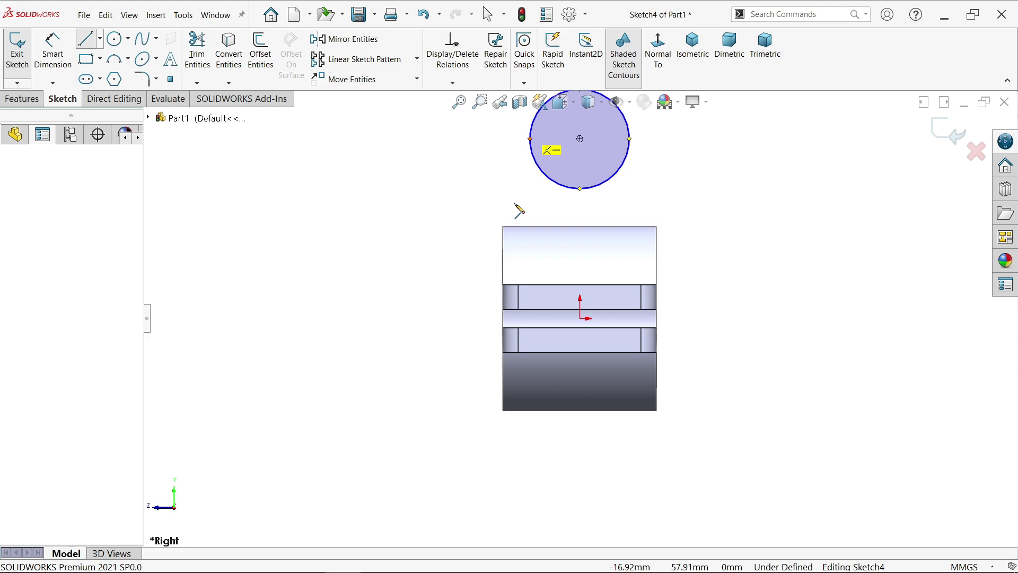
{"action": "left_click", "coordinate": [530, 318]}
{"action": "left_click", "coordinate": [625, 318]}
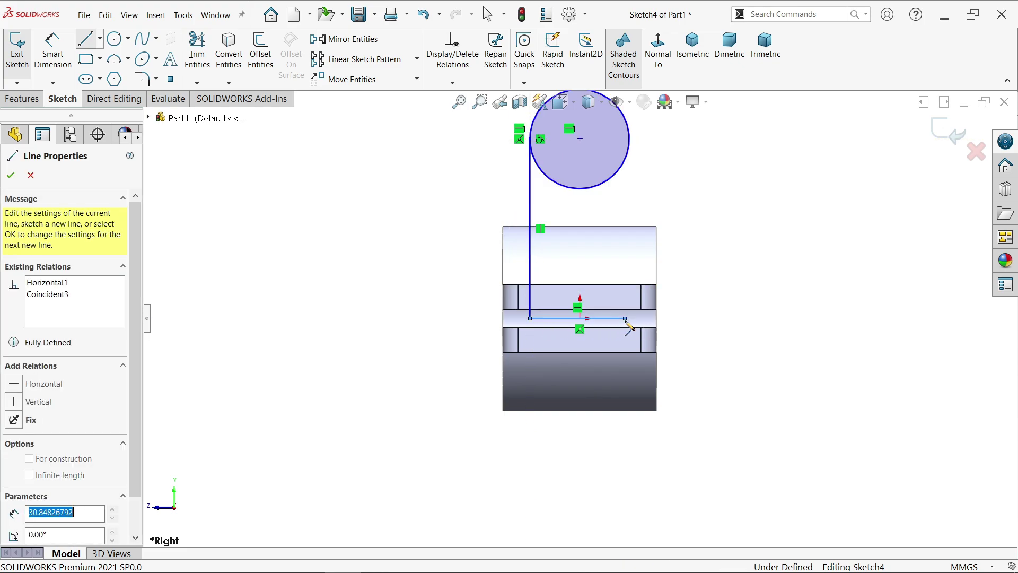
{"action": "left_click", "coordinate": [628, 140]}
{"action": "right_click", "coordinate": [703, 151]}
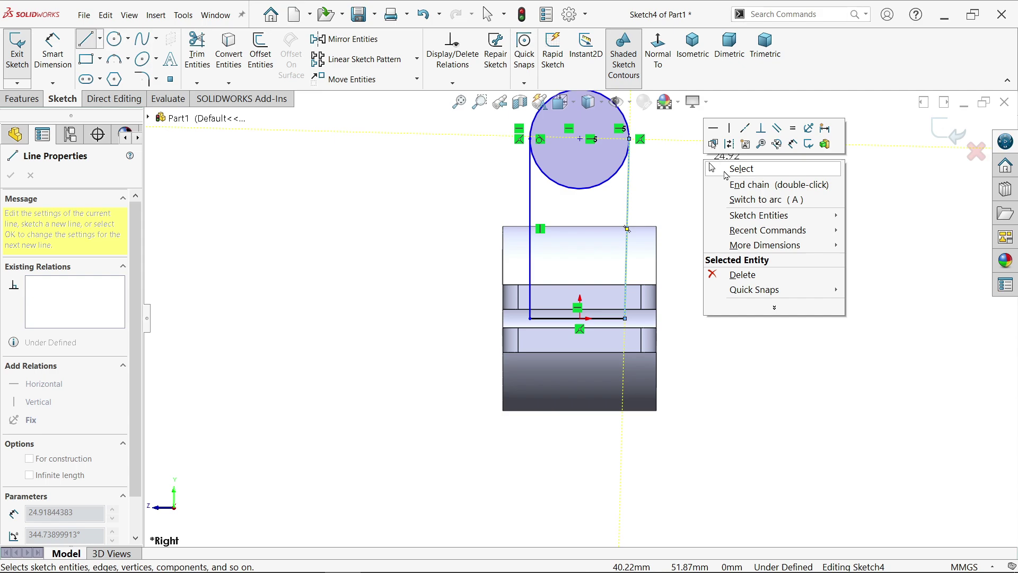
{"action": "left_click", "coordinate": [732, 182]}
{"action": "key", "text": "Escape"}
Make the right line vertical and align the circle centre vertically over the origin
{"action": "left_click", "coordinate": [627, 205]}
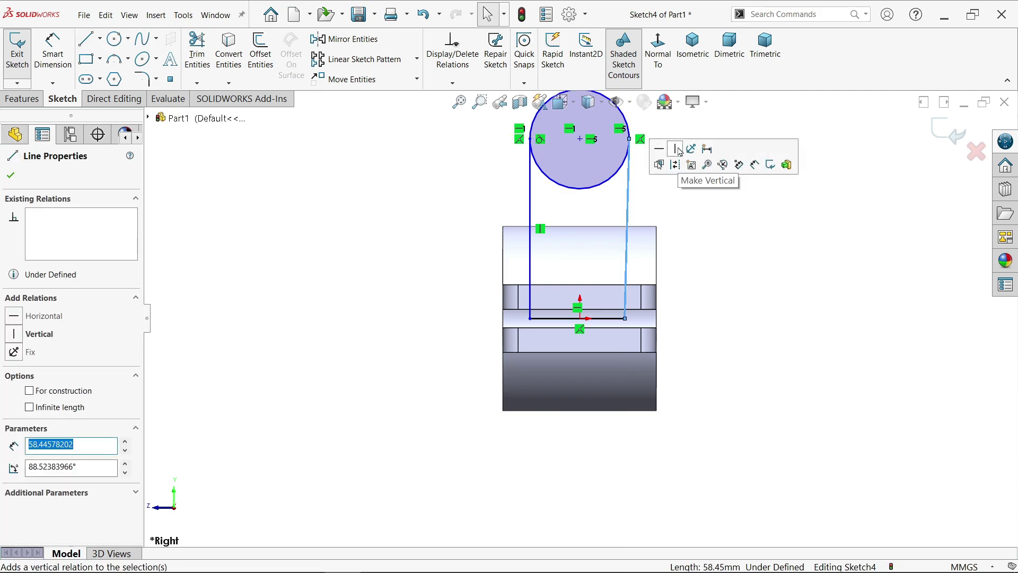
{"action": "left_click", "coordinate": [675, 149]}
{"action": "left_click", "coordinate": [716, 226]}
{"action": "scroll", "coordinate": [583, 155], "scroll_direction": "down", "scroll_amount": 1}
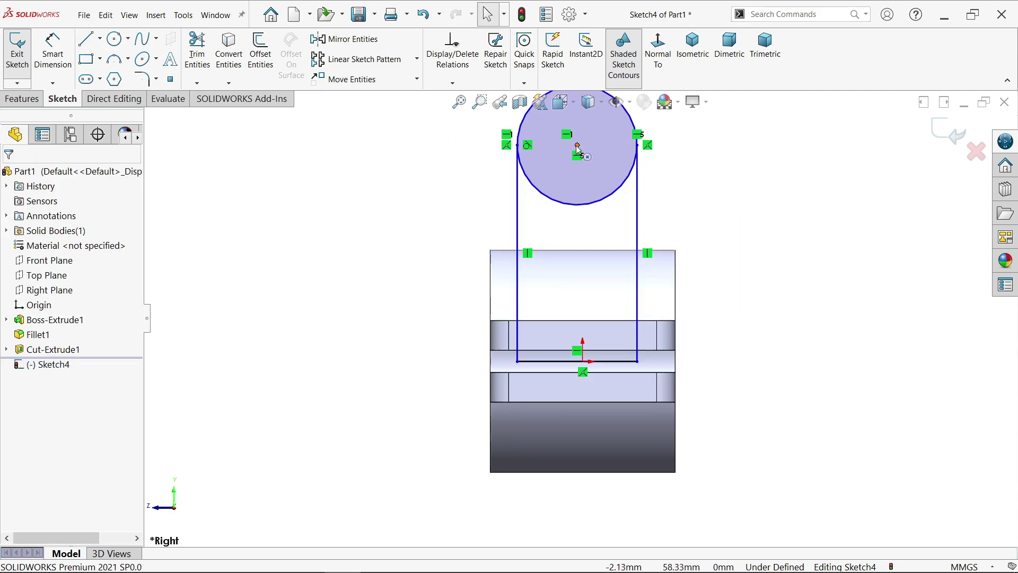
{"action": "left_click", "coordinate": [578, 150]}
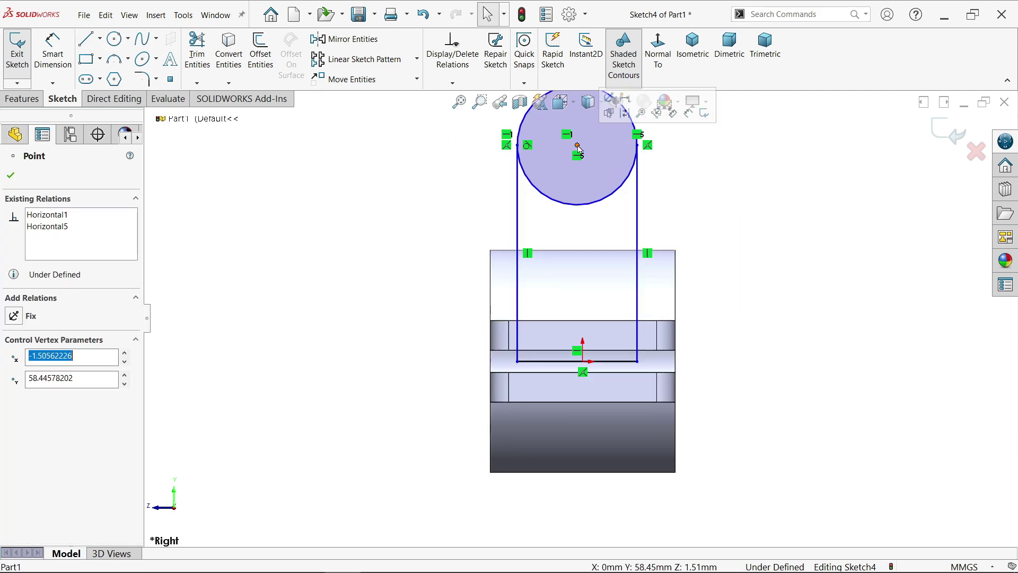
{"action": "left_click", "coordinate": [582, 367], "text": "ctrl"}
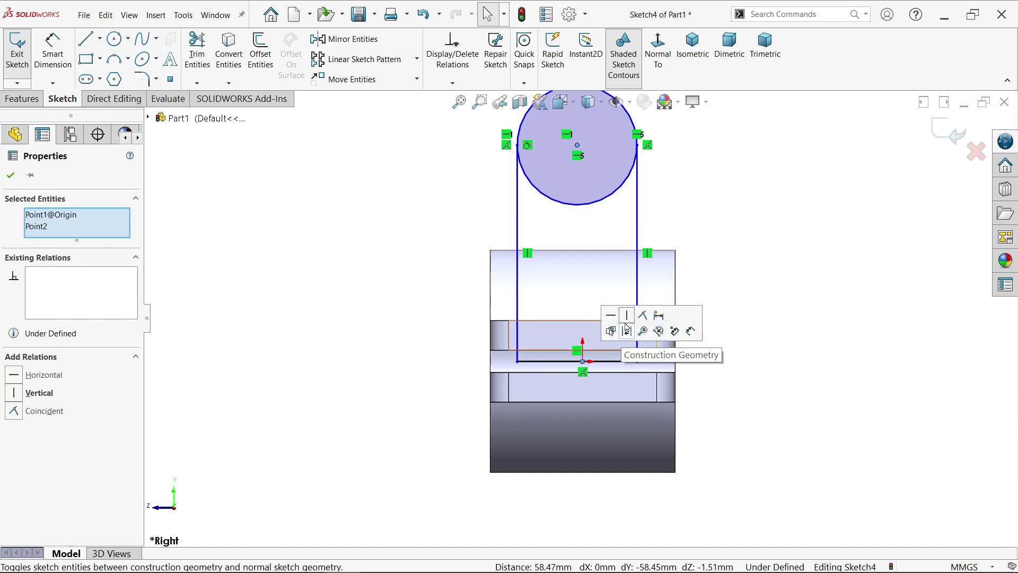
{"action": "left_click", "coordinate": [629, 315]}
{"action": "key", "text": "Escape"}
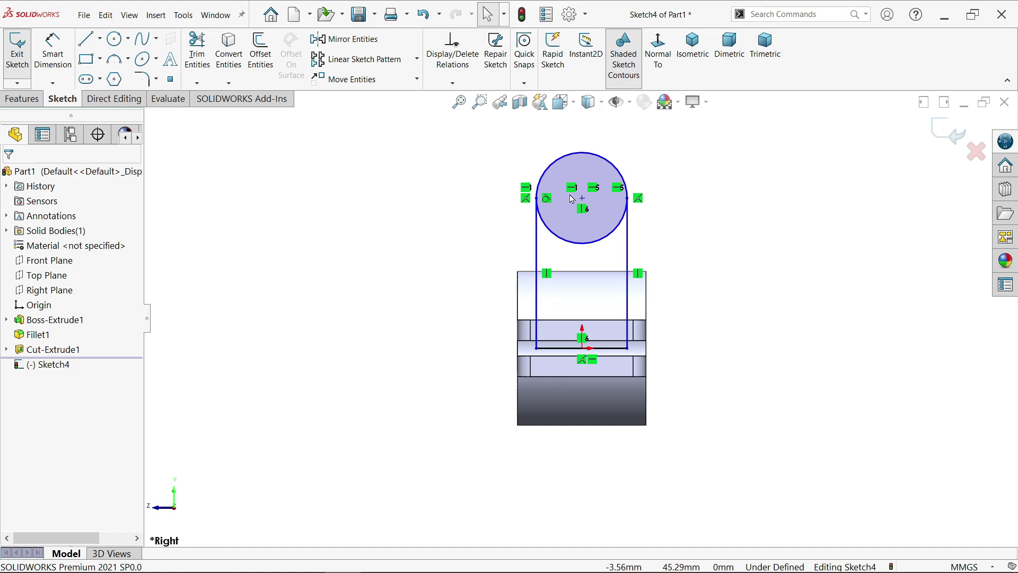
Dimension the lug circle to Ø36 and its centre 55 mm above the bottom line
{"action": "left_click", "coordinate": [53, 49]}
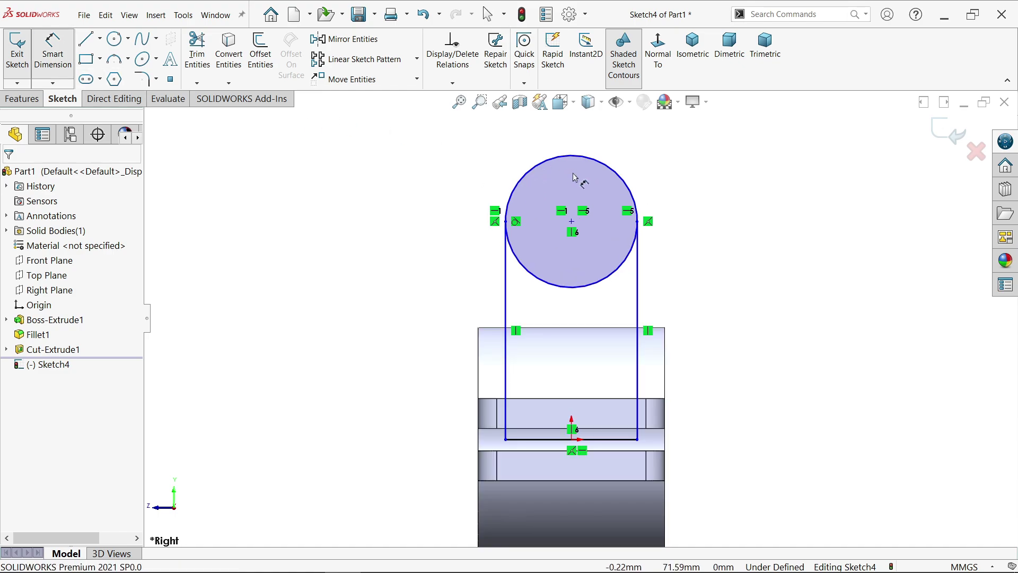
{"action": "left_click", "coordinate": [623, 175]}
{"action": "left_click", "coordinate": [640, 143]}
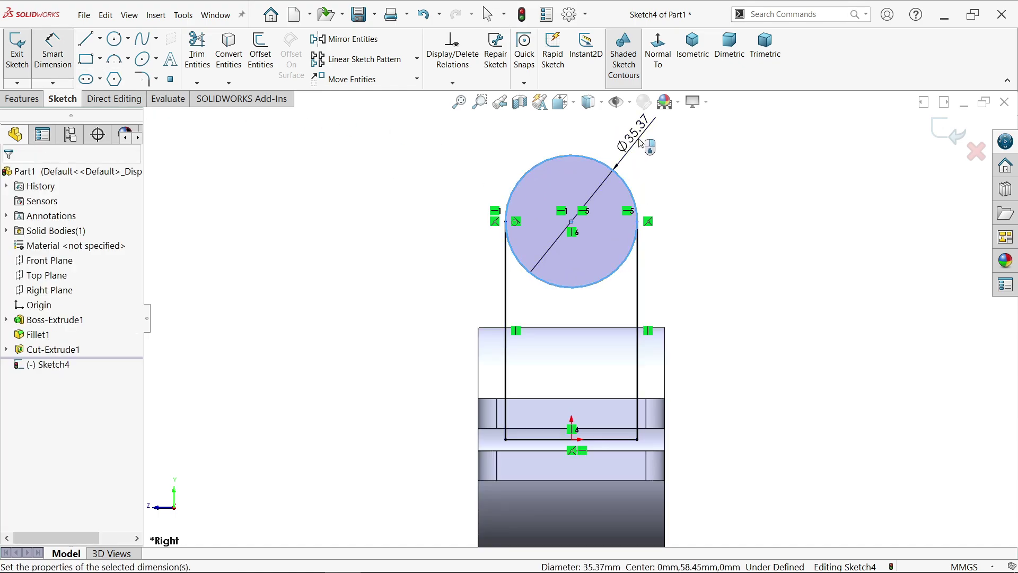
{"action": "type", "text": "36"}
{"action": "left_click", "coordinate": [557, 117]}
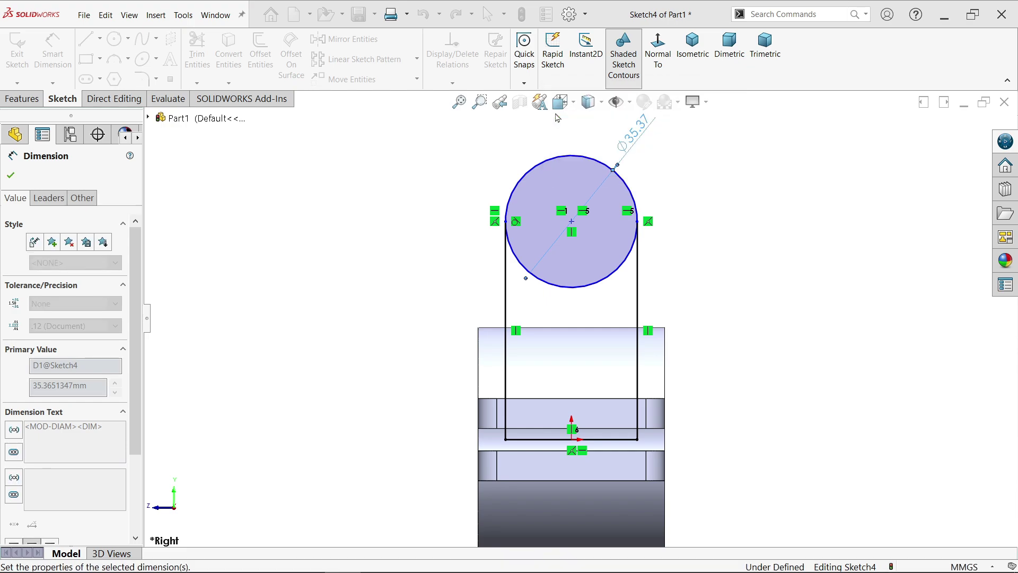
{"action": "key", "text": "Escape"}
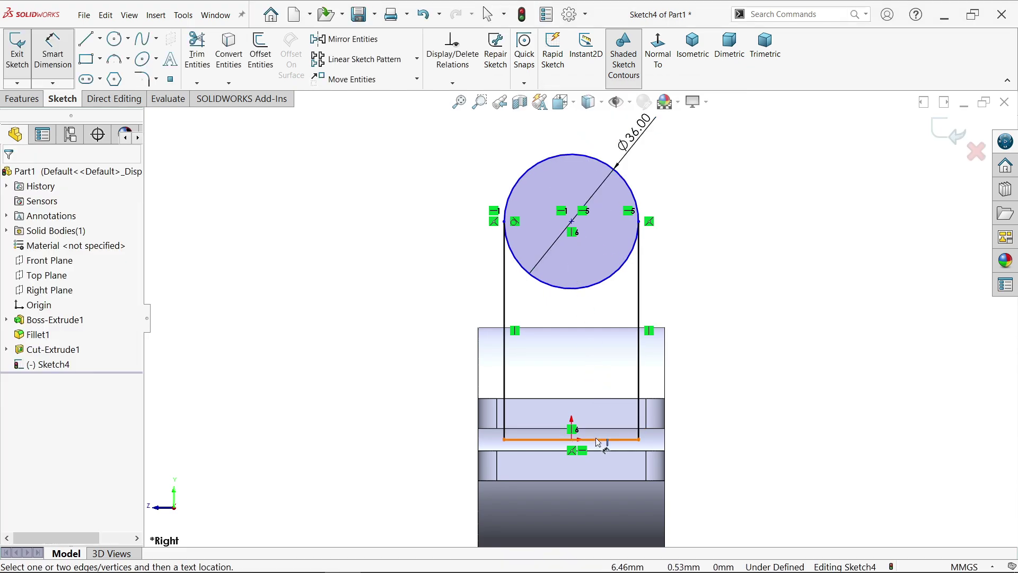
{"action": "left_click", "coordinate": [592, 439]}
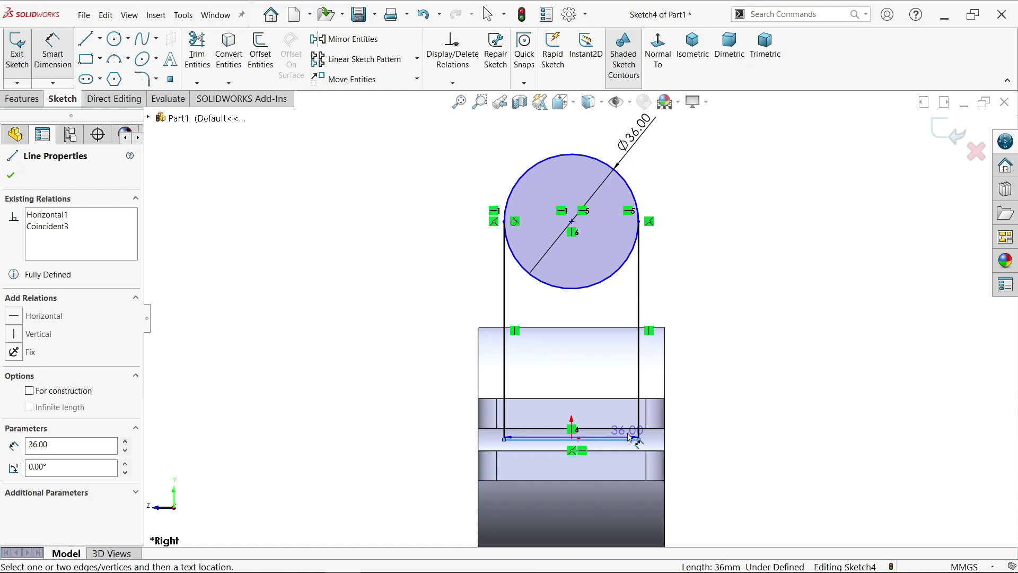
{"action": "left_click", "coordinate": [572, 221]}
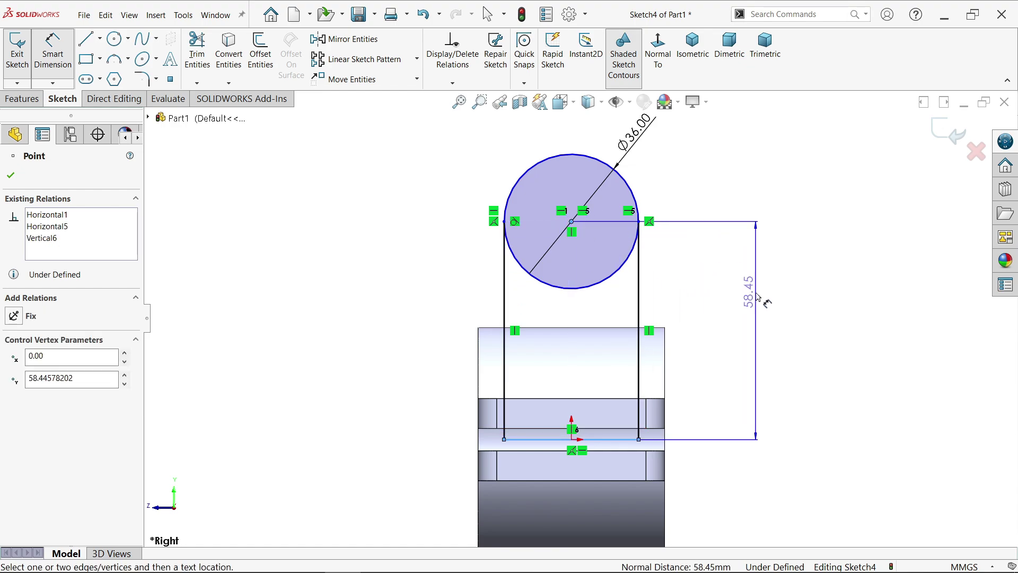
{"action": "left_click", "coordinate": [765, 301]}
{"action": "type", "text": "55"}
{"action": "key", "text": "Return"}
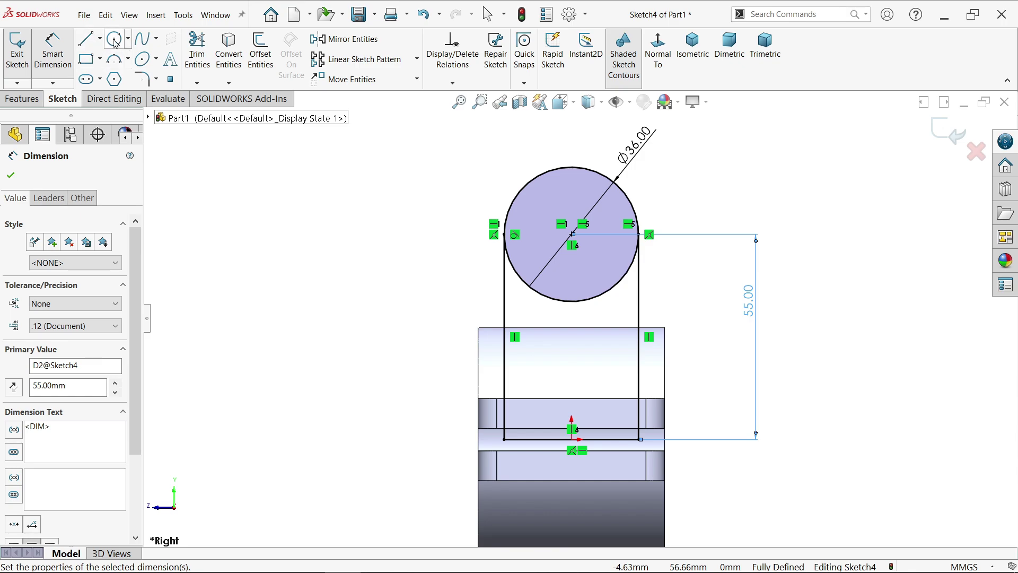
Add a concentric circle inside the lug and dimension it to Ø18
{"action": "left_click", "coordinate": [113, 39]}
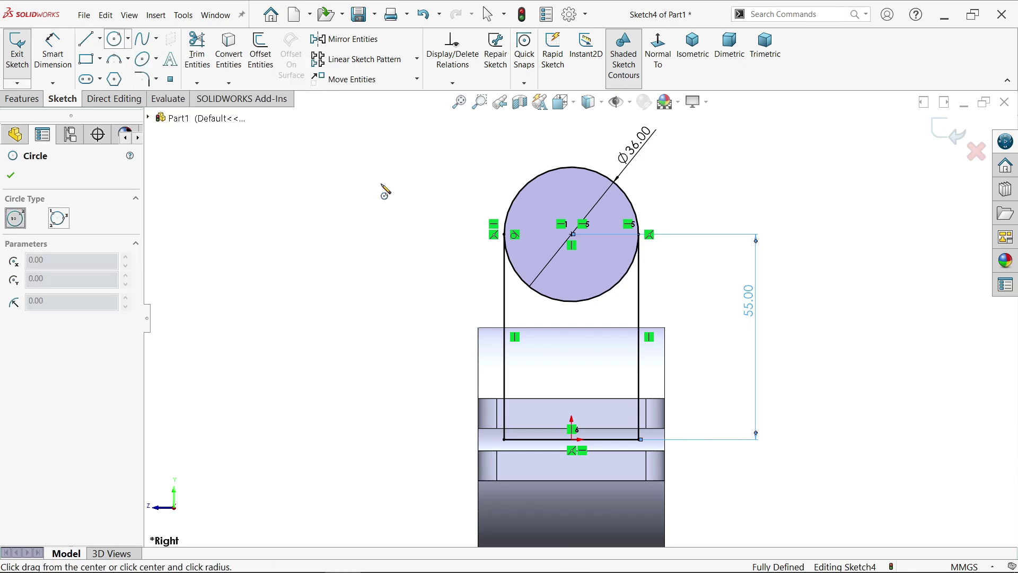
{"action": "left_click", "coordinate": [571, 234]}
{"action": "left_click", "coordinate": [592, 253]}
{"action": "key", "text": "Escape"}
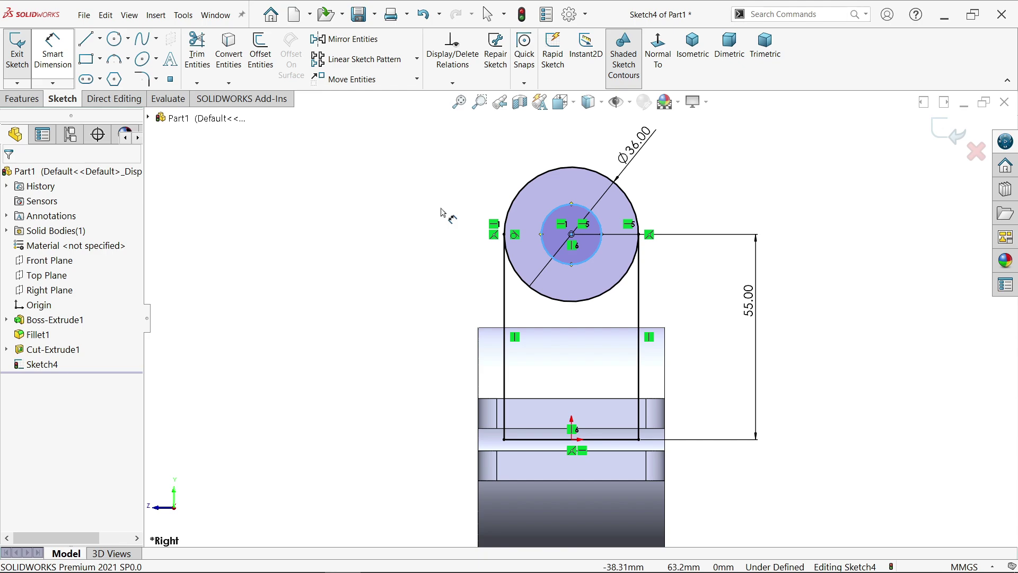
{"action": "left_click", "coordinate": [550, 213]}
{"action": "left_click", "coordinate": [503, 183]}
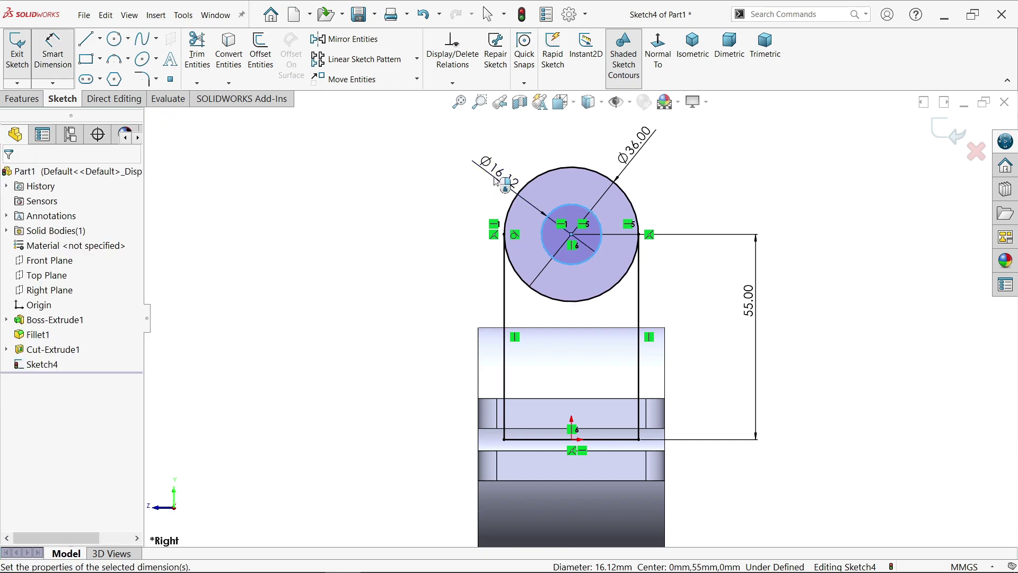
{"action": "type", "text": "18"}
{"action": "key", "text": "Return"}
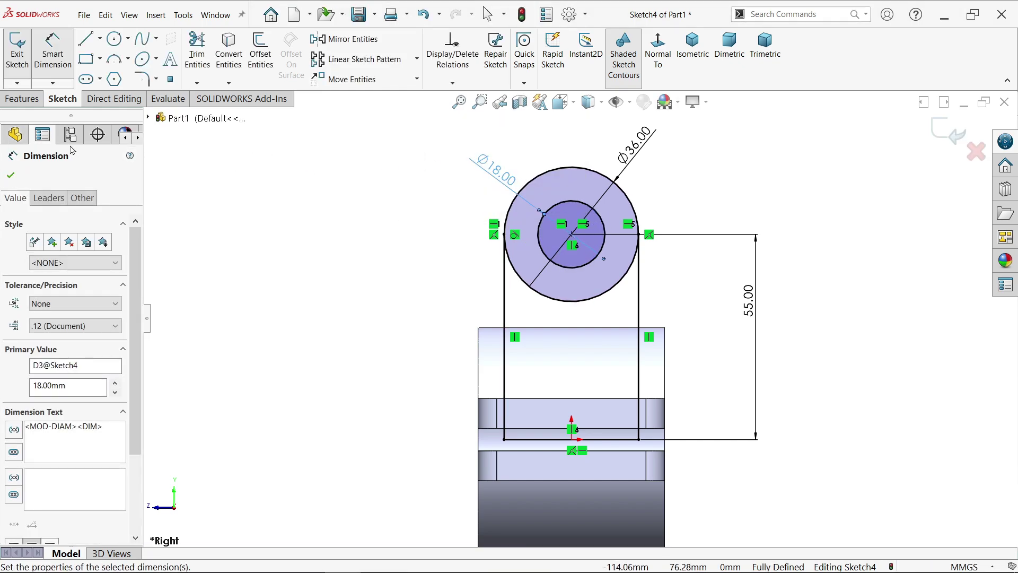
{"action": "left_click", "coordinate": [11, 176]}
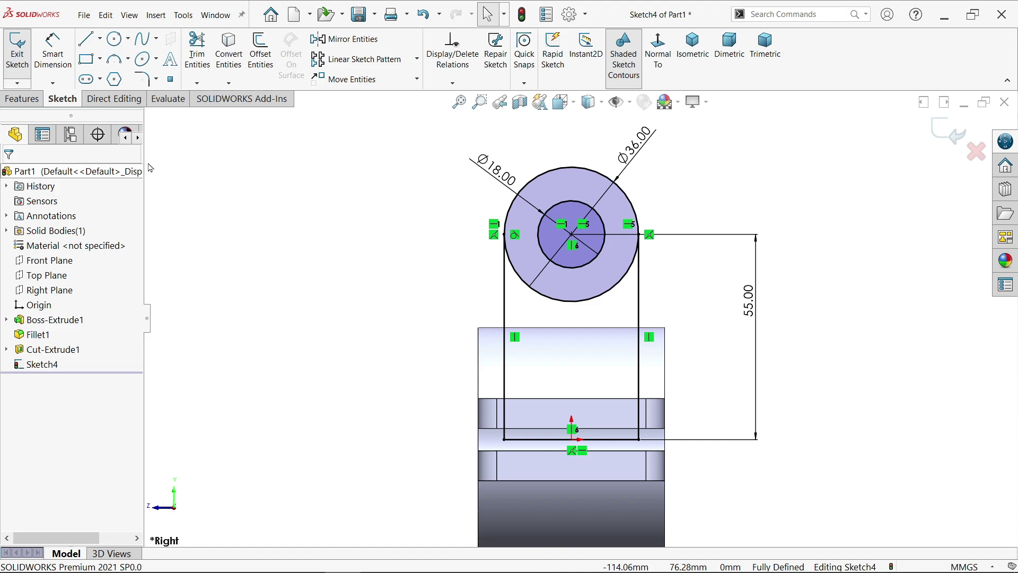
Power-trim away the lower arc of the Ø36 circle
{"action": "left_click", "coordinate": [197, 70]}
{"action": "left_click", "coordinate": [33, 319]}
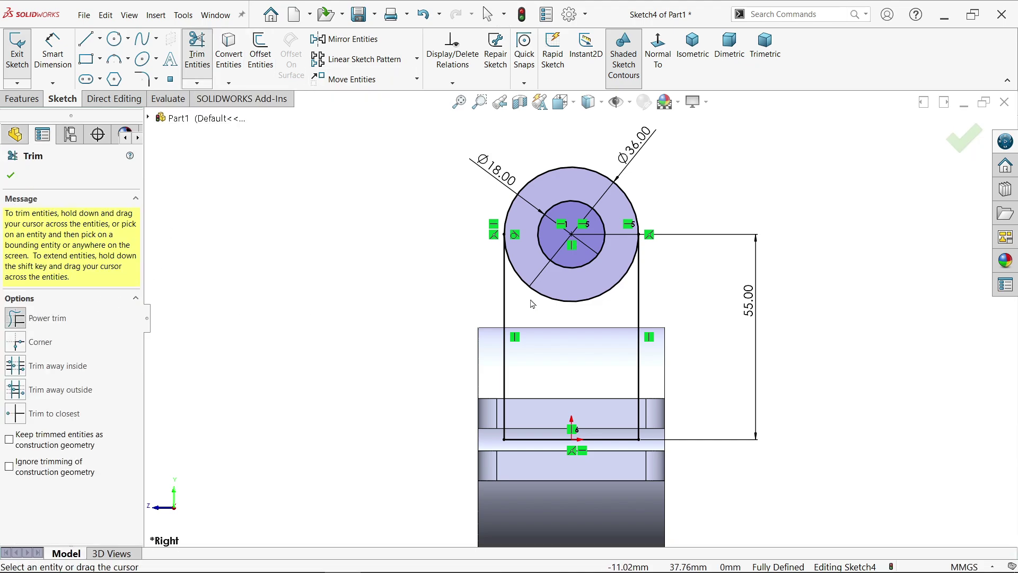
{"action": "left_click_drag", "start_coordinate": [533, 313], "coordinate": [567, 301]}
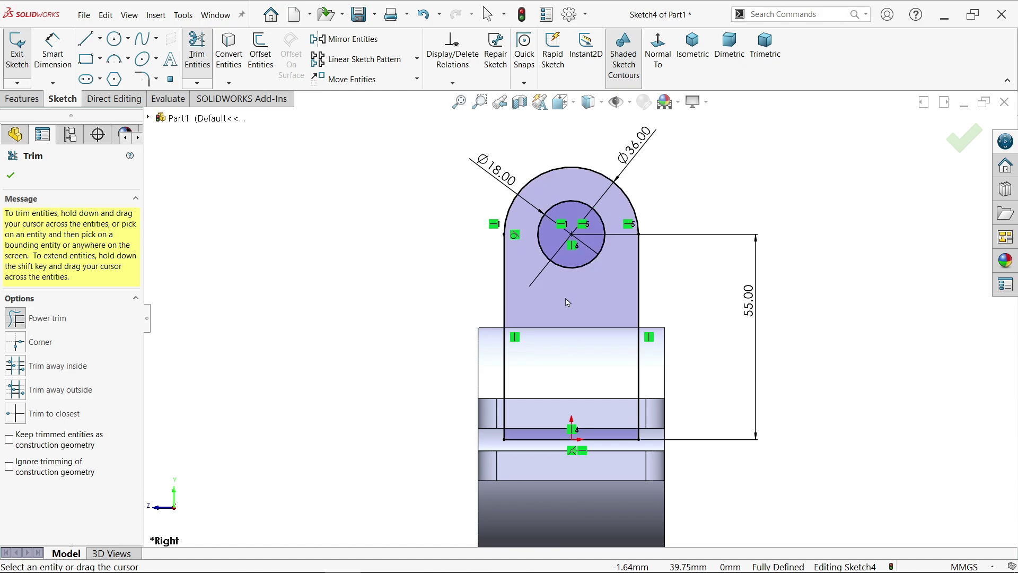
{"action": "left_click", "coordinate": [10, 176]}
Extrude the lug sketch Mid Plane 36 mm as Boss-Extrude2 and view it from below
{"action": "left_click", "coordinate": [22, 99]}
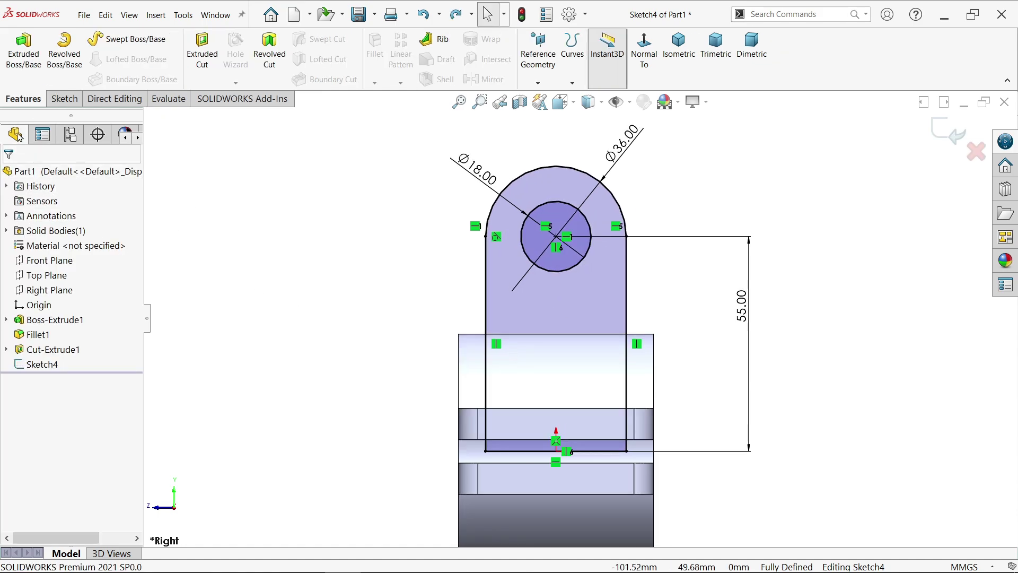
{"action": "left_click", "coordinate": [24, 53]}
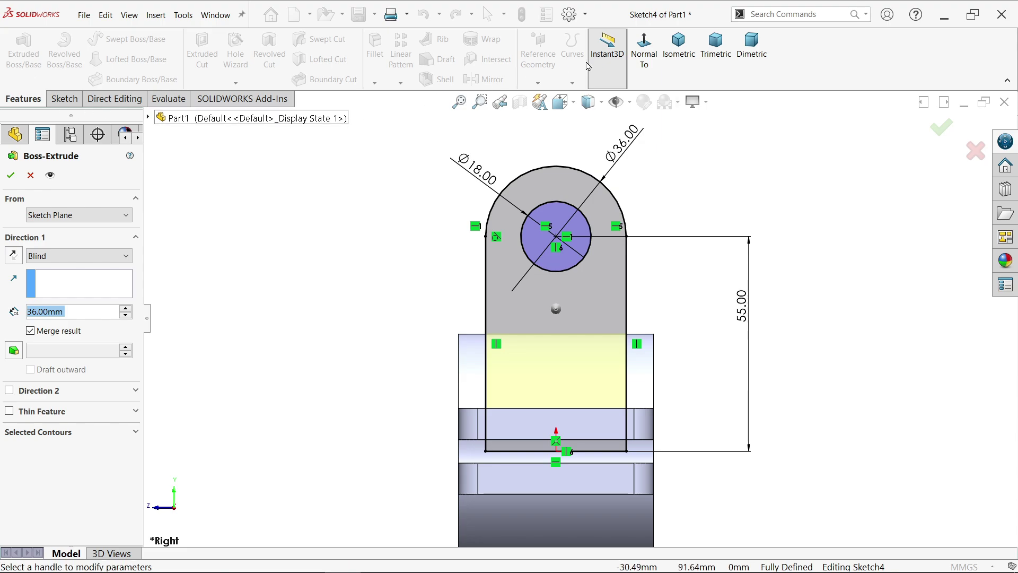
{"action": "left_click", "coordinate": [678, 48]}
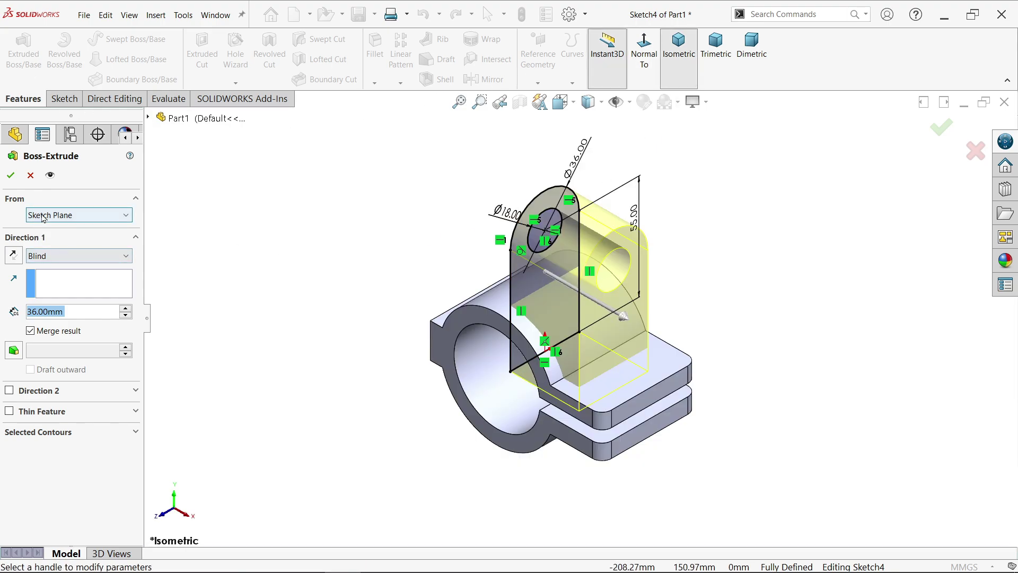
{"action": "left_click", "coordinate": [78, 255]}
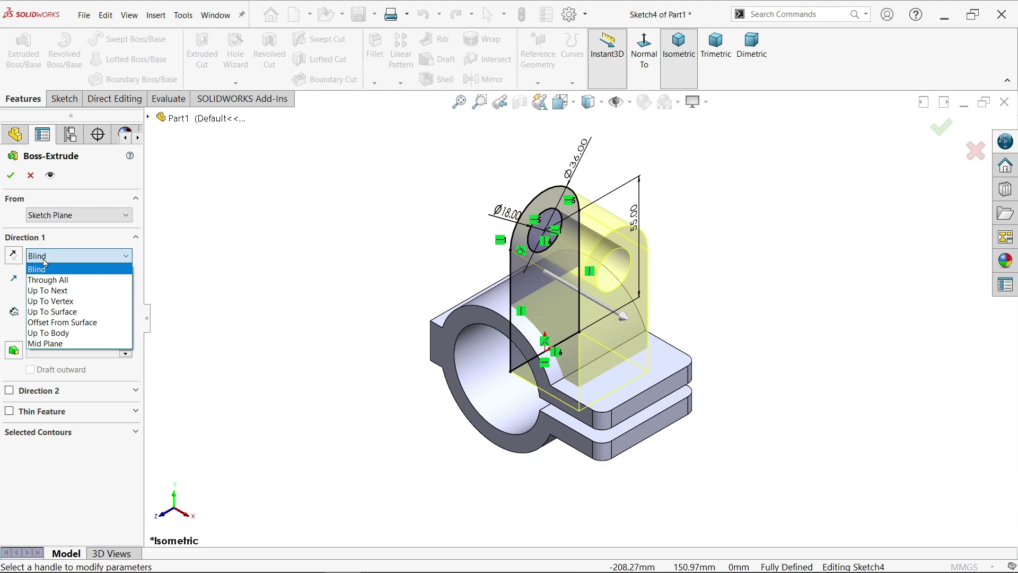
{"action": "left_click", "coordinate": [49, 344]}
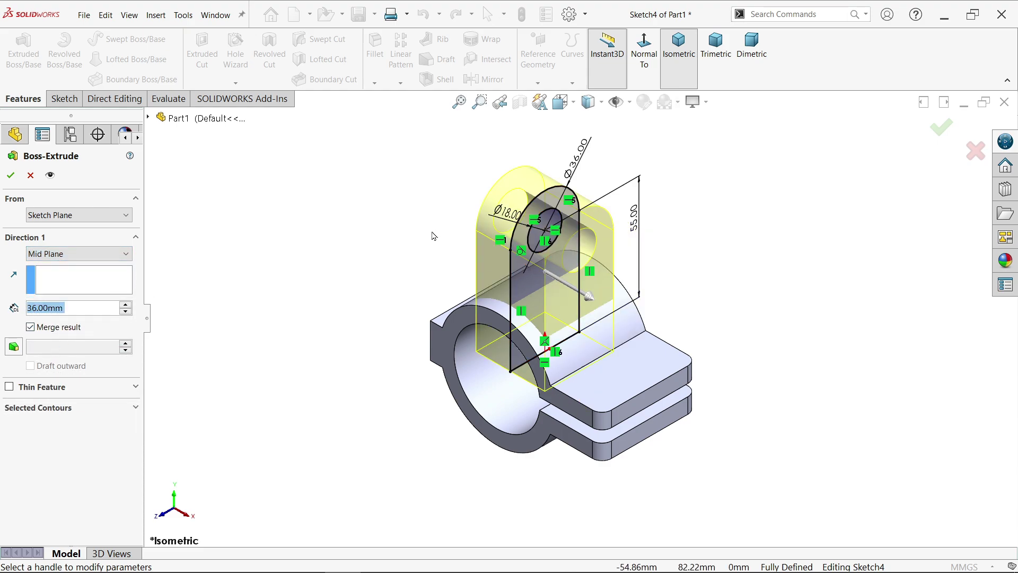
{"action": "left_click", "coordinate": [11, 176]}
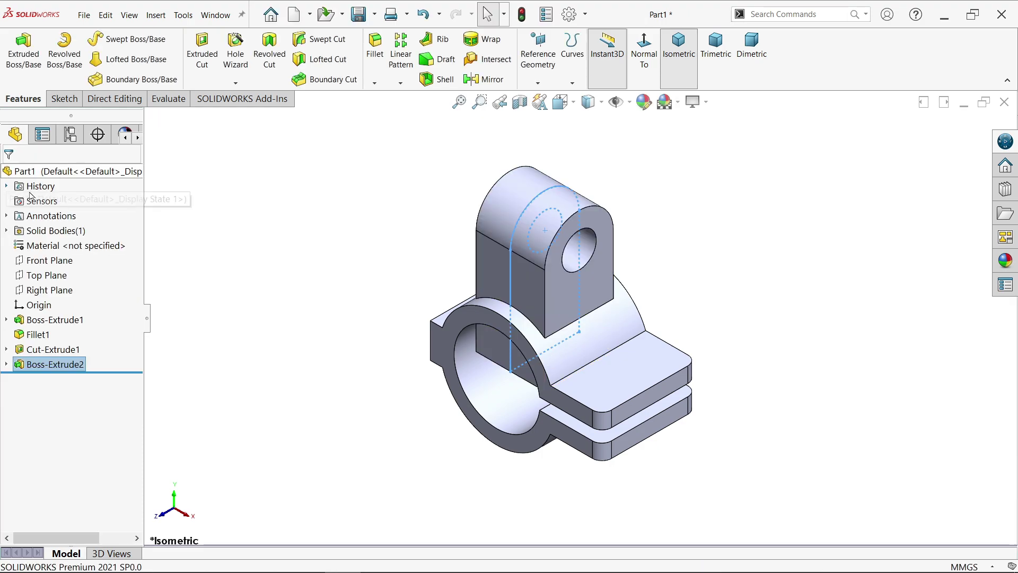
{"action": "mouse_move", "coordinate": [492, 330]}
{"action": "middle_mouse_down"}
{"action": "mouse_move", "coordinate": [740, 252]}
{"action": "mouse_move", "coordinate": [770, 192]}
{"action": "mouse_move", "coordinate": [760, 216]}
{"action": "mouse_move", "coordinate": [610, 336]}
{"action": "middle_mouse_up"}
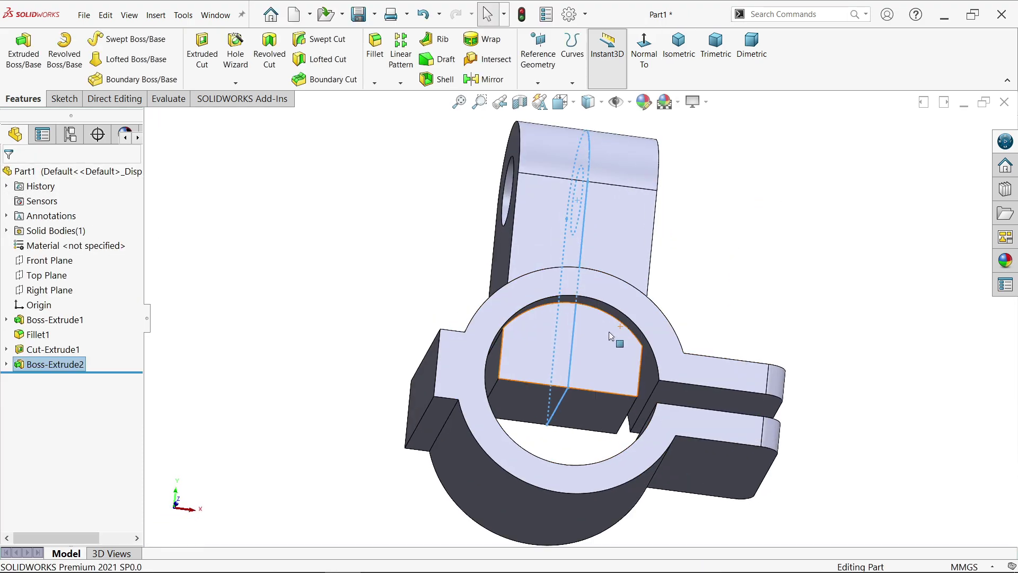
Delete and patch the five boss faces protruding into the ring's bore
{"action": "left_click", "coordinate": [168, 99]}
{"action": "left_click", "coordinate": [117, 102]}
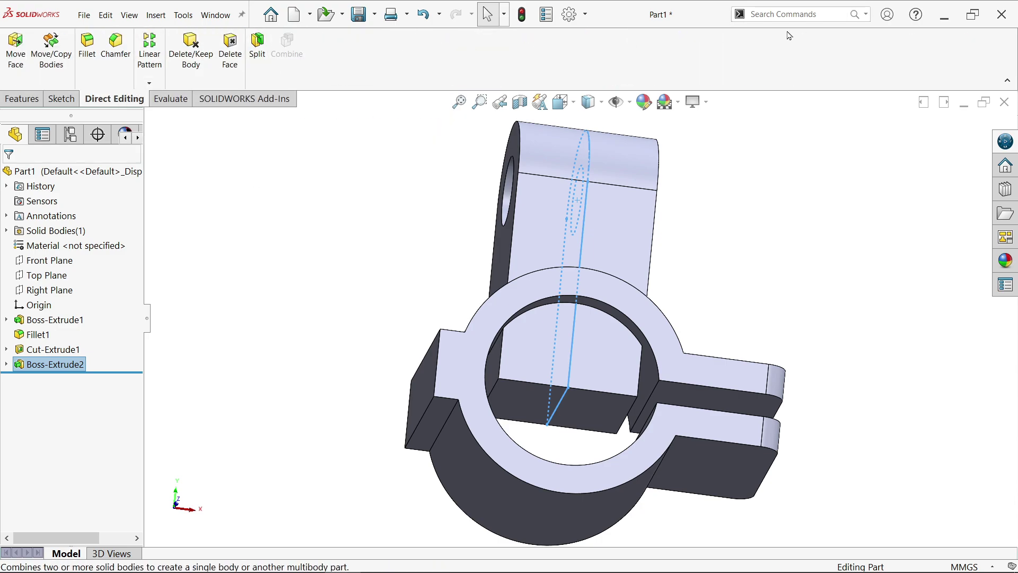
{"action": "left_click", "coordinate": [230, 52]}
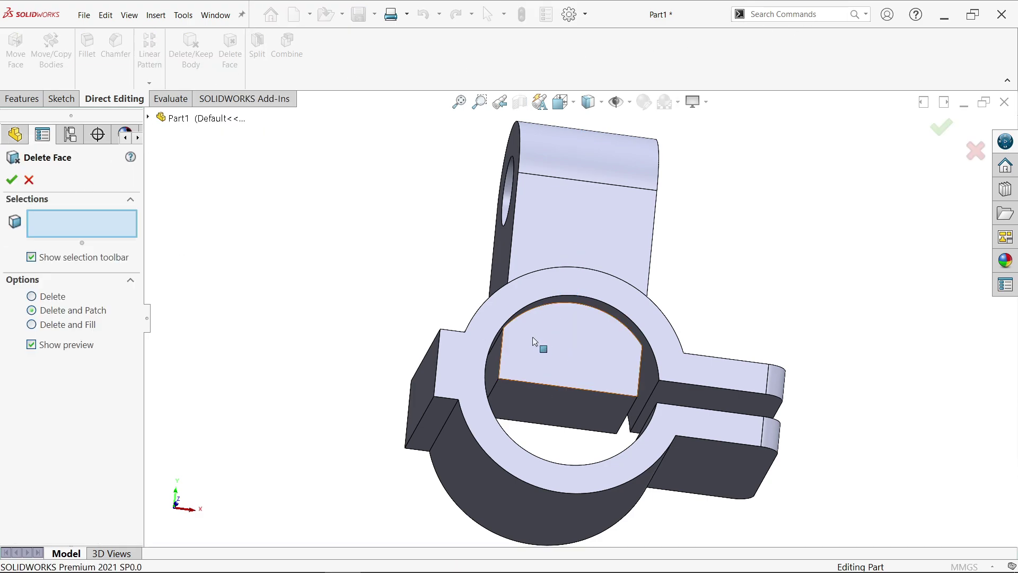
{"action": "left_click", "coordinate": [556, 354]}
{"action": "left_click", "coordinate": [543, 385]}
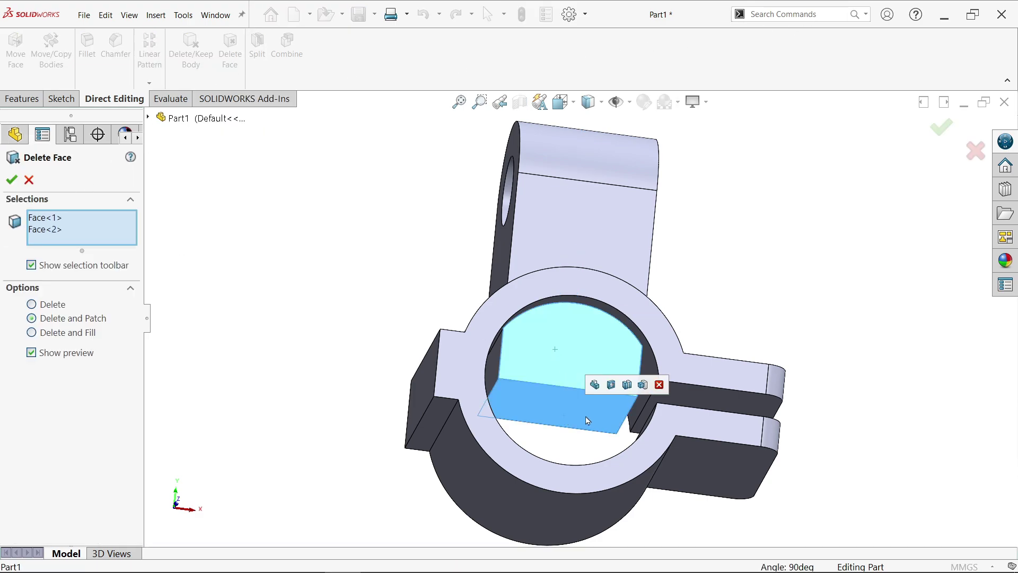
{"action": "left_click", "coordinate": [497, 380]}
{"action": "mouse_move", "coordinate": [573, 368]}
{"action": "middle_mouse_down"}
{"action": "mouse_move", "coordinate": [681, 359]}
{"action": "mouse_move", "coordinate": [794, 301]}
{"action": "mouse_move", "coordinate": [694, 361]}
{"action": "middle_mouse_up"}
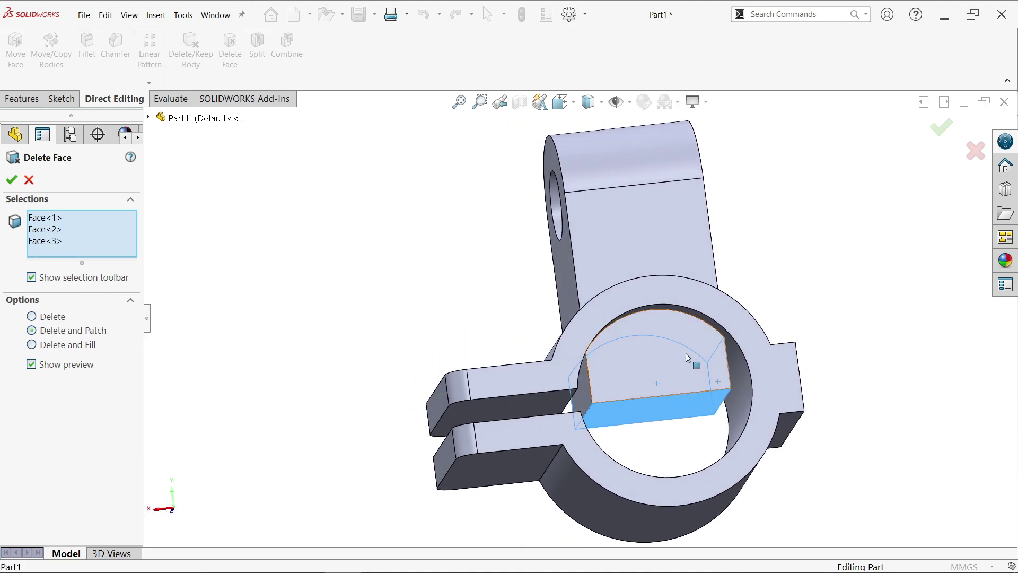
{"action": "left_click", "coordinate": [647, 373]}
{"action": "left_click", "coordinate": [584, 403]}
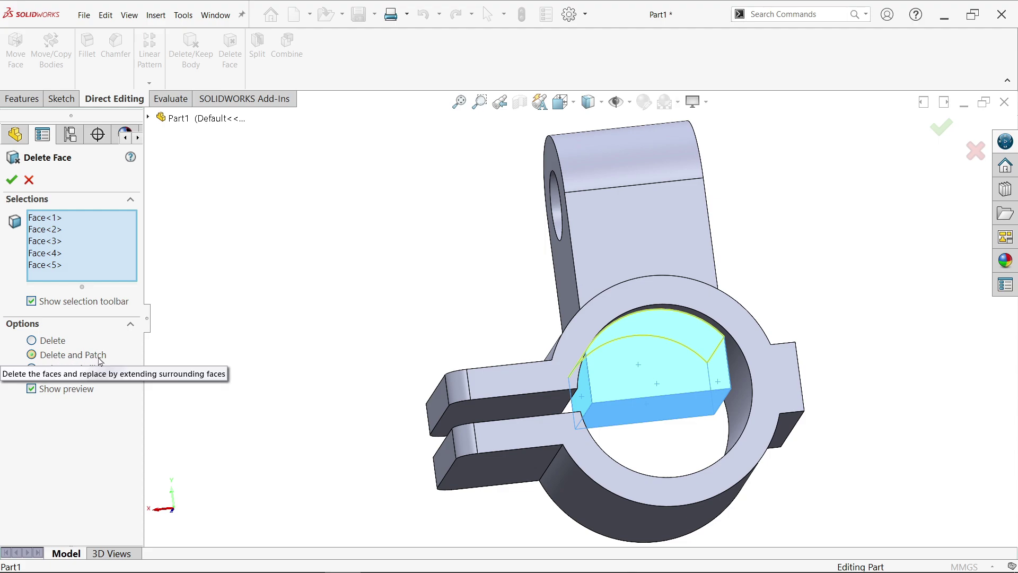
{"action": "left_click", "coordinate": [11, 180]}
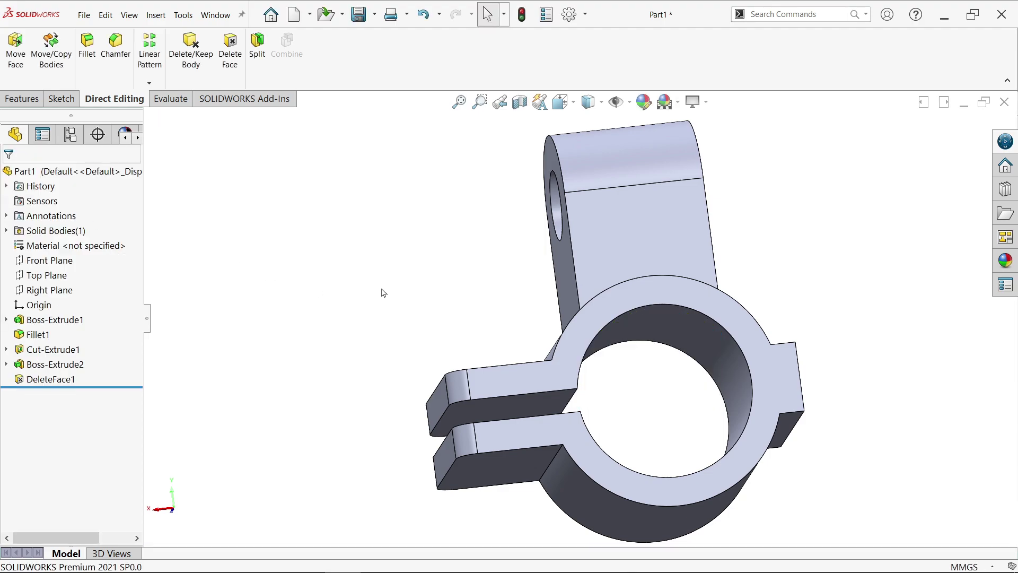
Sketch a corner rectangle on the boss's front face, reaching its top edge
{"action": "mouse_move", "coordinate": [382, 291]}
{"action": "middle_mouse_down"}
{"action": "mouse_move", "coordinate": [357, 227]}
{"action": "mouse_move", "coordinate": [387, 314]}
{"action": "mouse_move", "coordinate": [538, 342]}
{"action": "mouse_move", "coordinate": [596, 363]}
{"action": "mouse_move", "coordinate": [577, 417]}
{"action": "mouse_move", "coordinate": [557, 387]}
{"action": "middle_mouse_up"}
{"action": "left_click", "coordinate": [567, 261]}
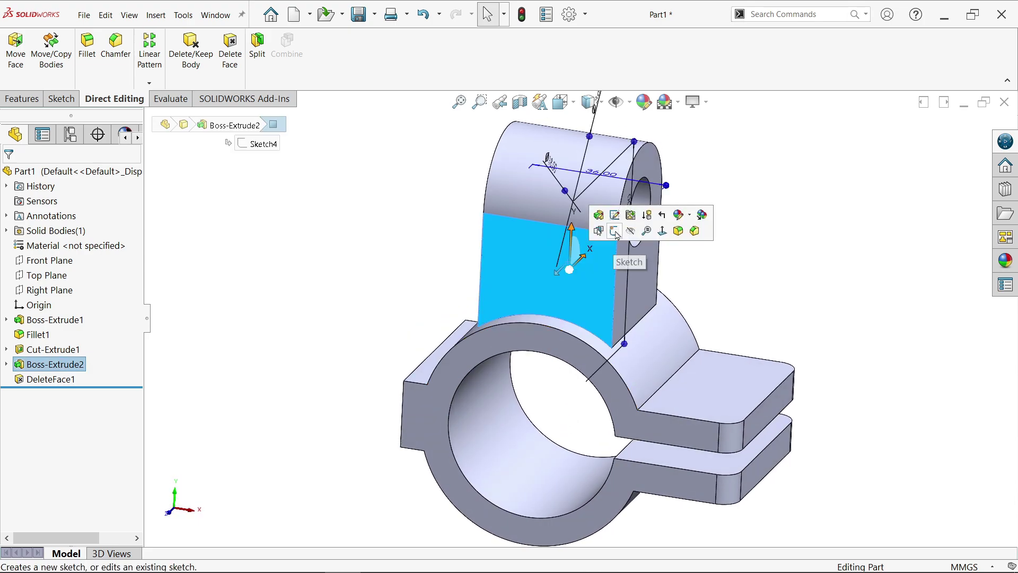
{"action": "left_click", "coordinate": [617, 233]}
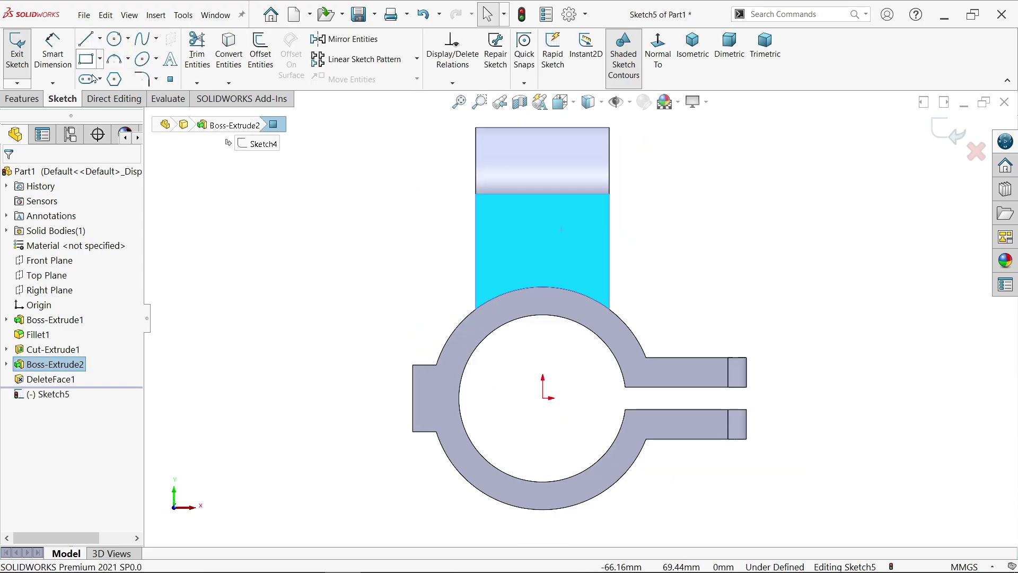
{"action": "left_click", "coordinate": [87, 60]}
{"action": "left_click", "coordinate": [507, 261]}
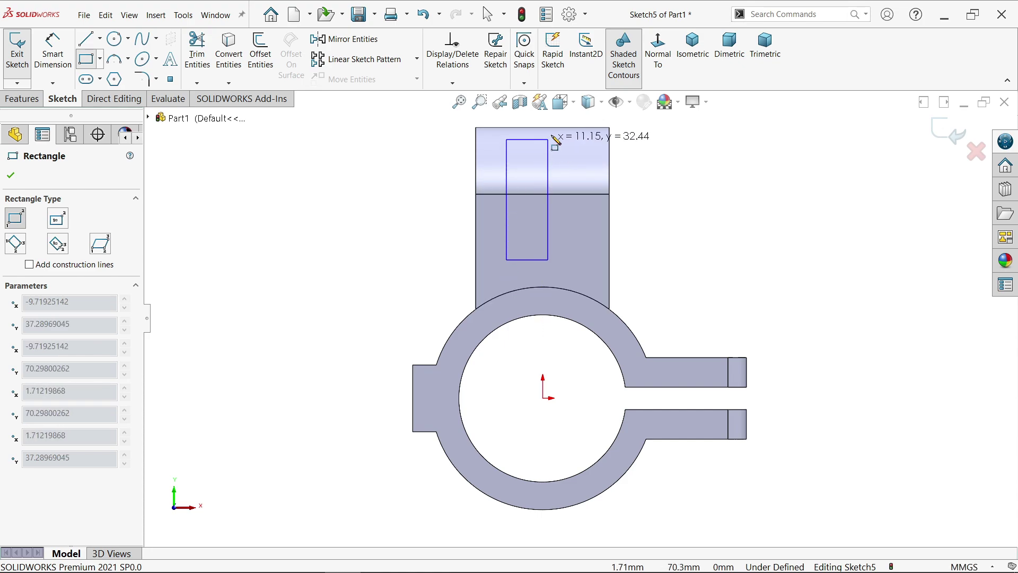
{"action": "left_click", "coordinate": [568, 127]}
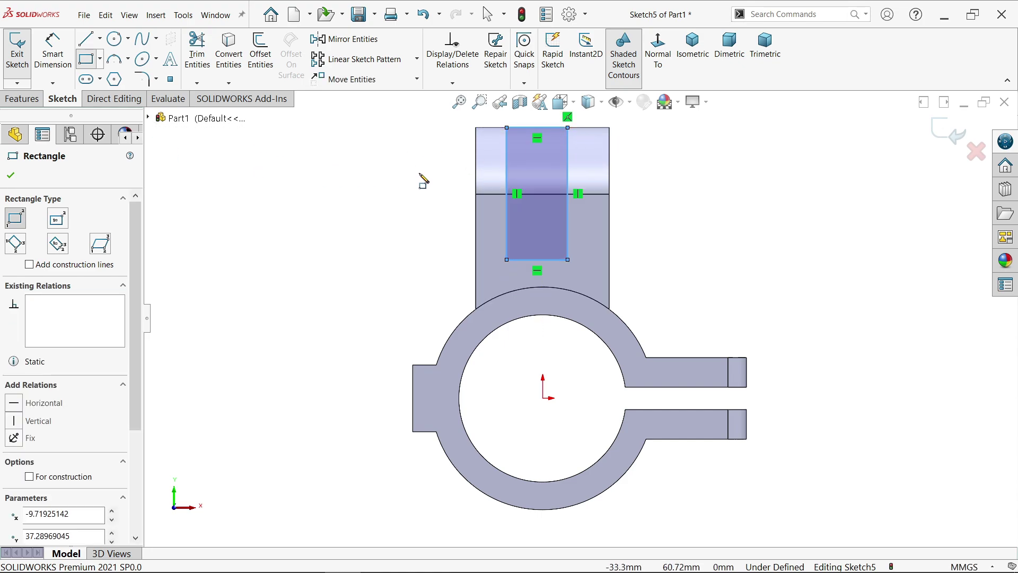
{"action": "scroll", "coordinate": [382, 140], "scroll_direction": "down", "scroll_amount": 2}
{"action": "key", "text": "Escape"}
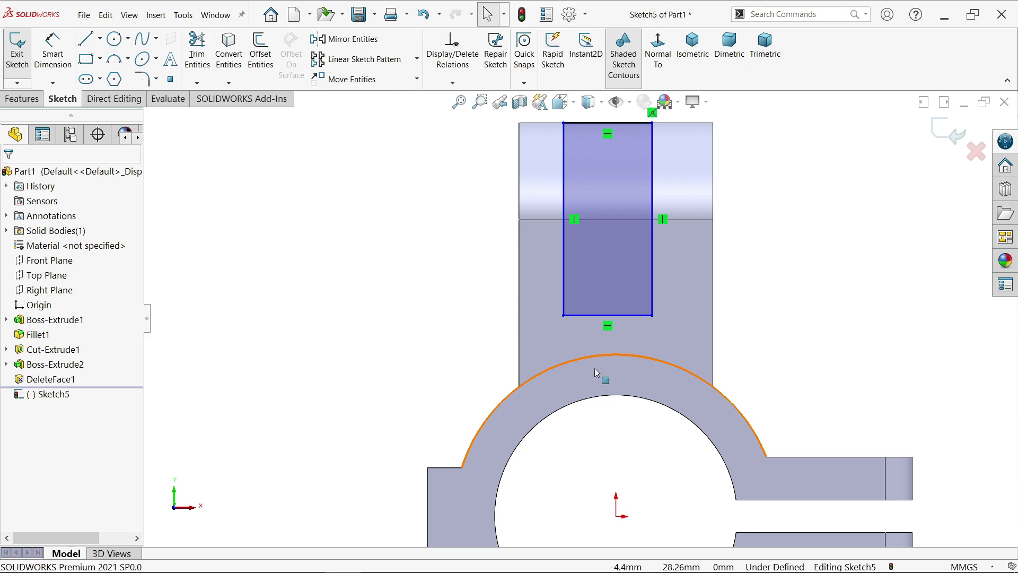
Centre the rectangle with a Vertical relation between its bottom midpoint and the origin
{"action": "left_click", "coordinate": [616, 517]}
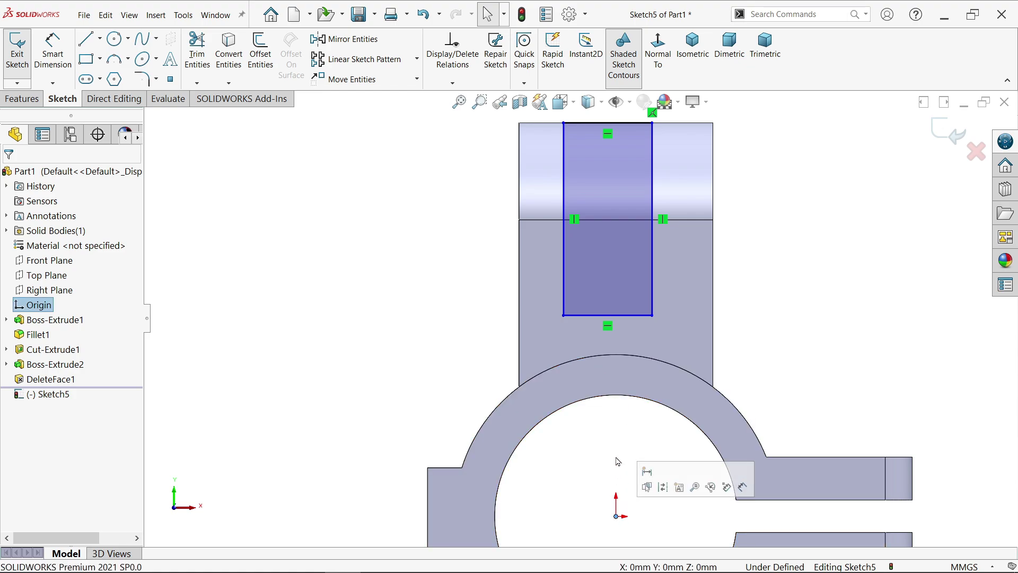
{"action": "left_click", "coordinate": [608, 316], "text": "ctrl"}
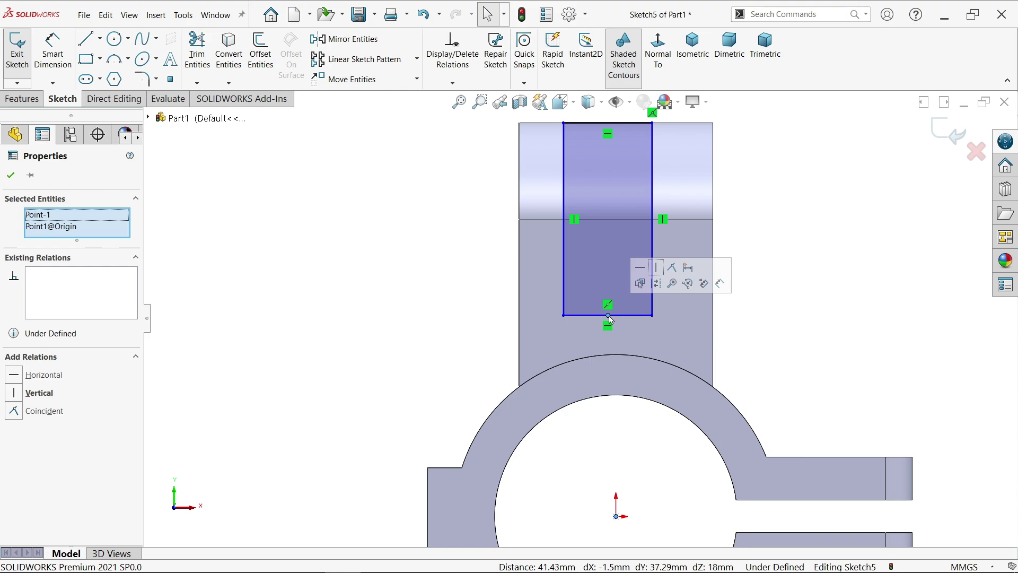
{"action": "left_click", "coordinate": [659, 271]}
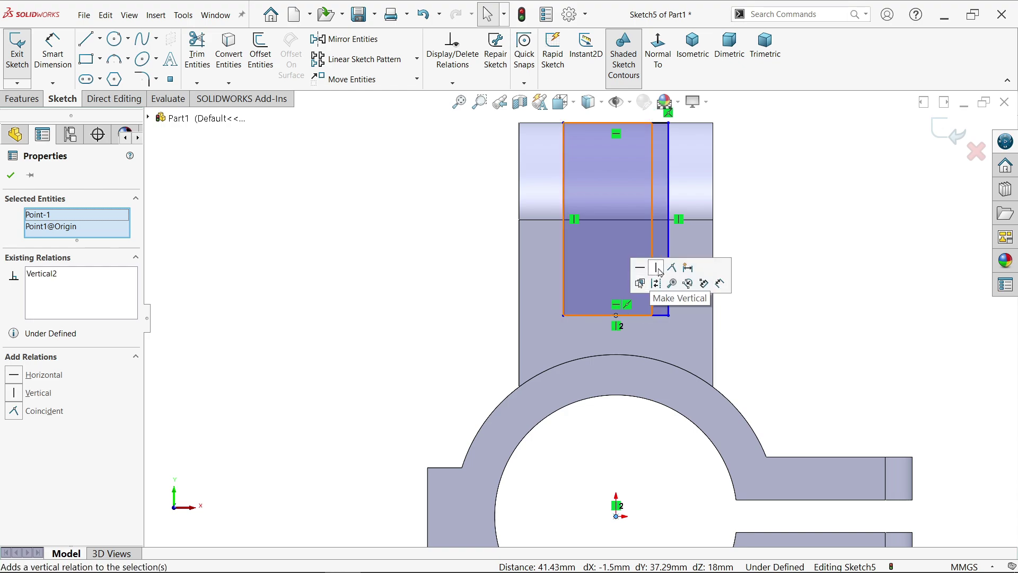
Dimension the rectangle 12 mm wide, ending 20 mm below the rounded top
{"action": "left_click", "coordinate": [52, 49]}
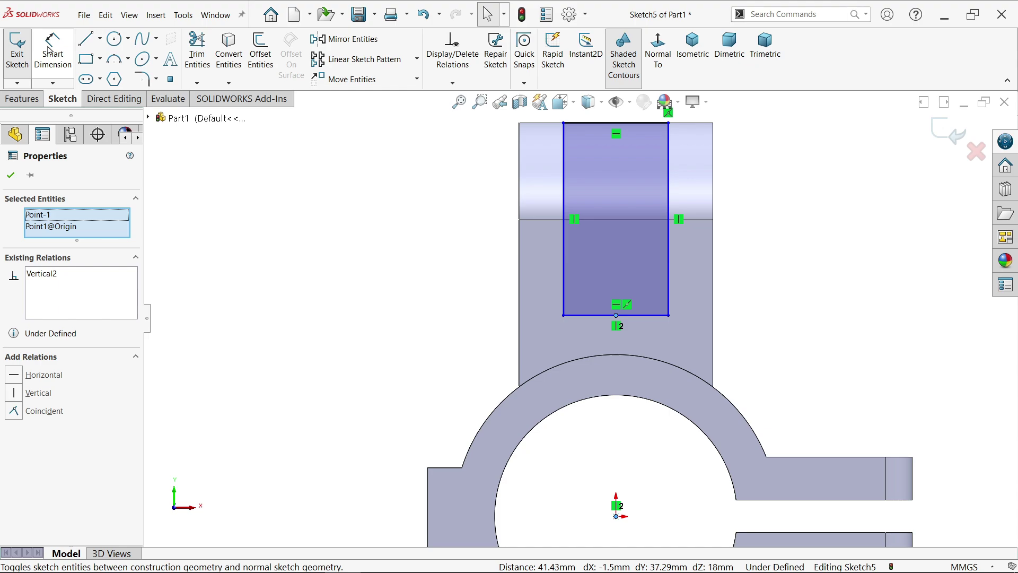
{"action": "left_click", "coordinate": [645, 322]}
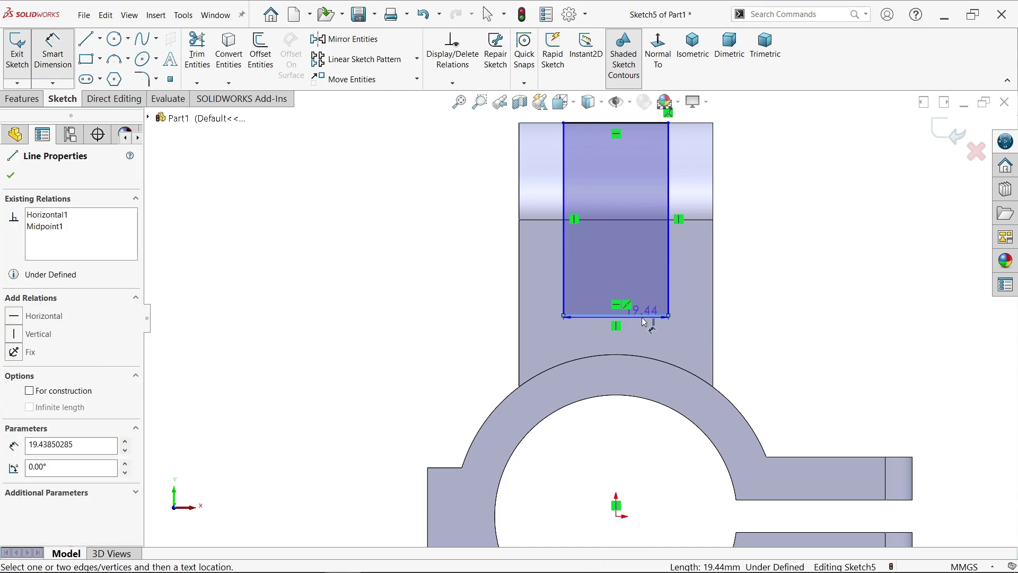
{"action": "left_click", "coordinate": [641, 190]}
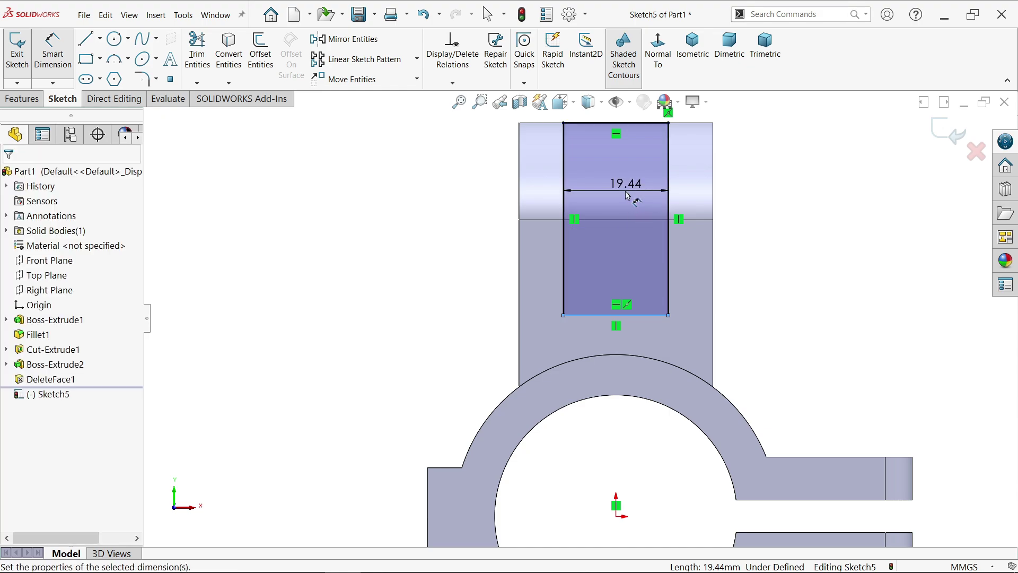
{"action": "type", "text": "12"}
{"action": "key", "text": "Return"}
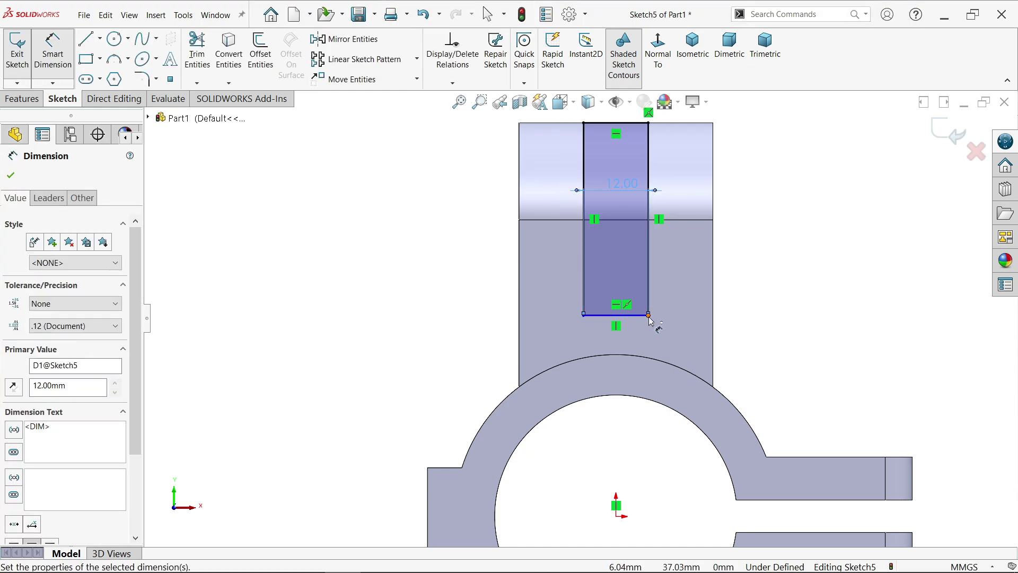
{"action": "left_click", "coordinate": [632, 317]}
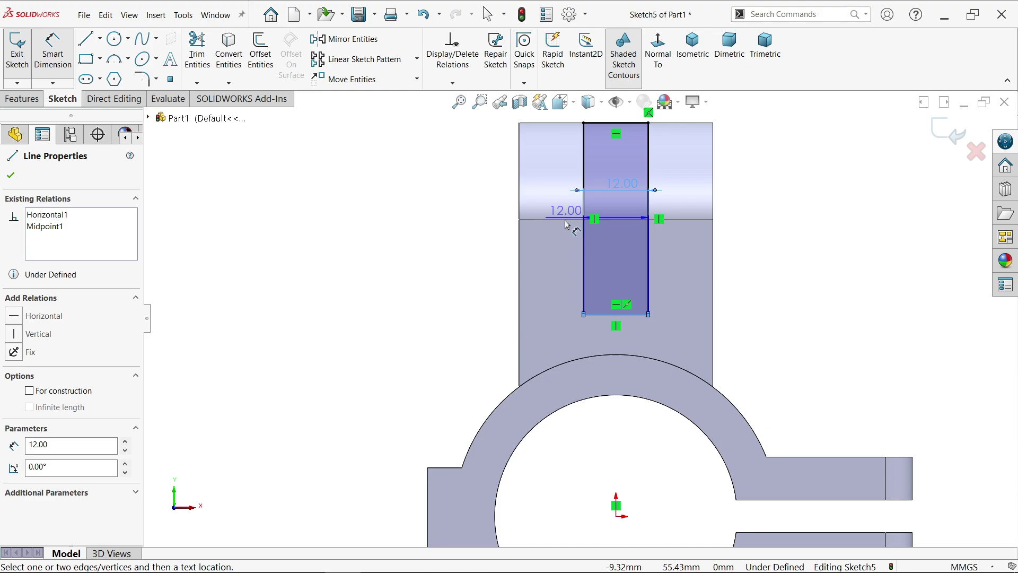
{"action": "left_click", "coordinate": [561, 220]}
{"action": "left_click", "coordinate": [479, 263]}
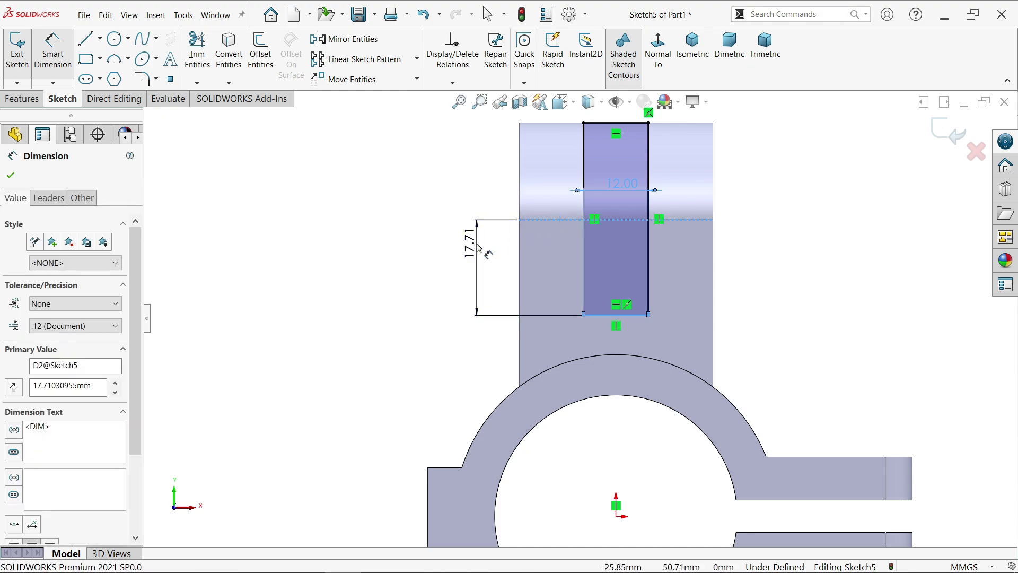
{"action": "type", "text": "20"}
{"action": "key", "text": "Return"}
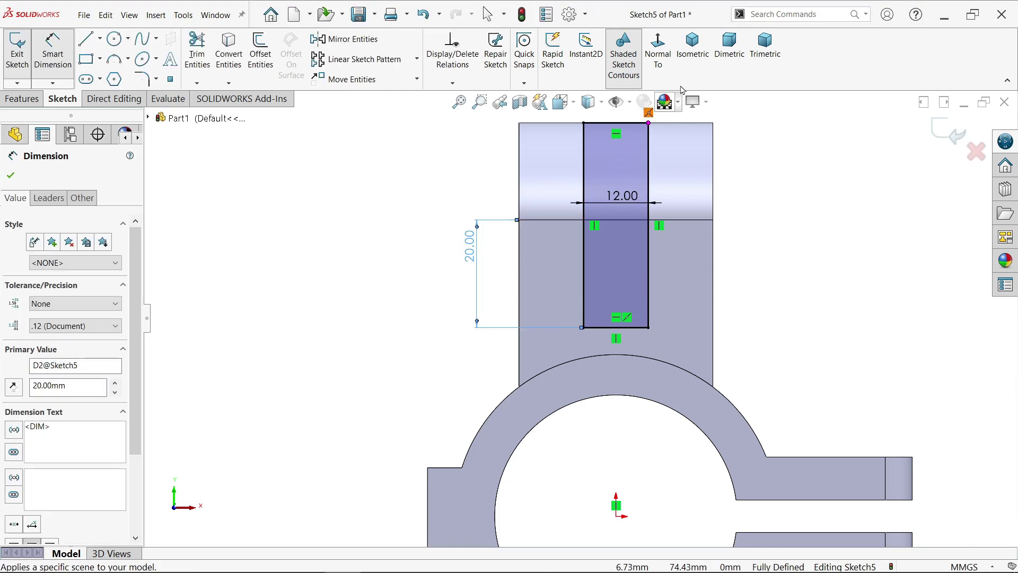
{"action": "left_click", "coordinate": [691, 68]}
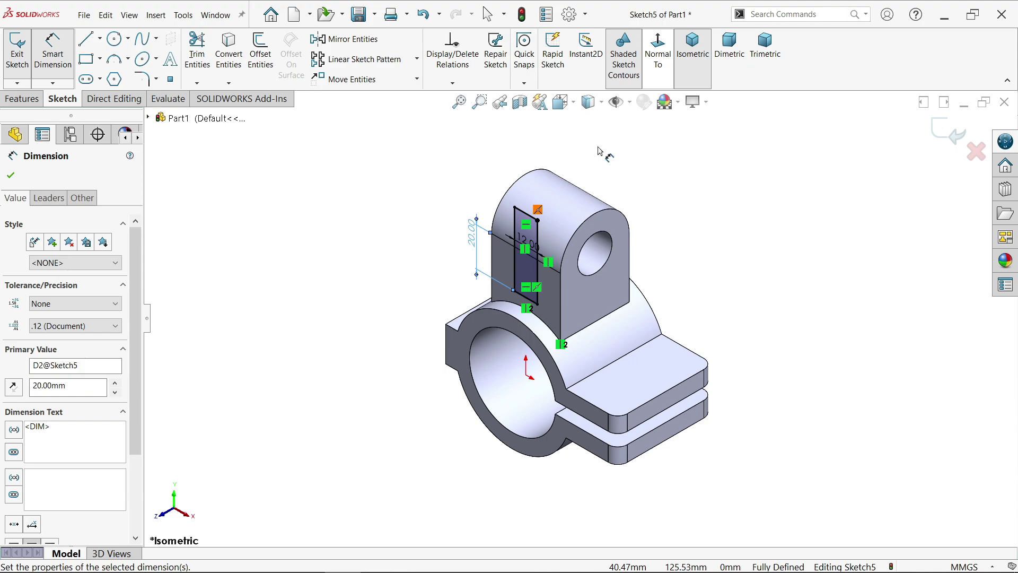
Cut the 12 mm slot into the boss with the end condition Up To Next
{"action": "left_click", "coordinate": [22, 99]}
{"action": "left_click", "coordinate": [203, 55]}
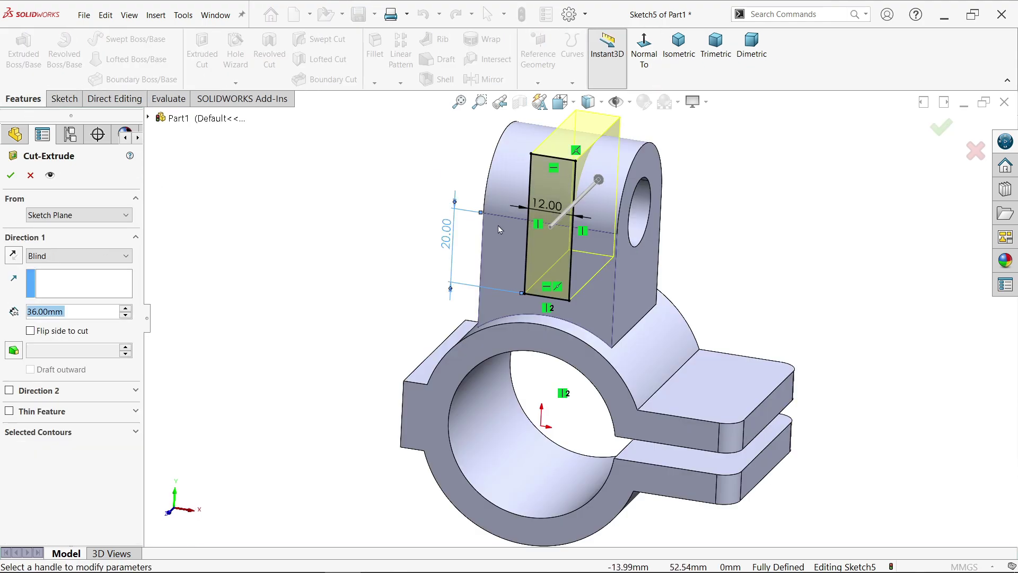
{"action": "left_click", "coordinate": [39, 258]}
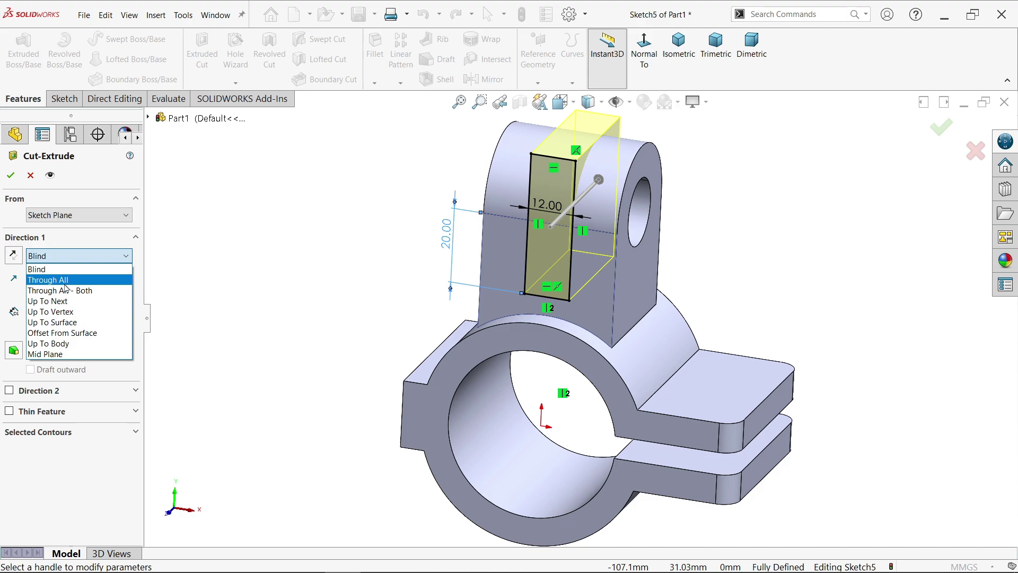
{"action": "left_click", "coordinate": [48, 279]}
{"action": "middle_click_drag", "start_coordinate": [326, 258], "coordinate": [286, 268]}
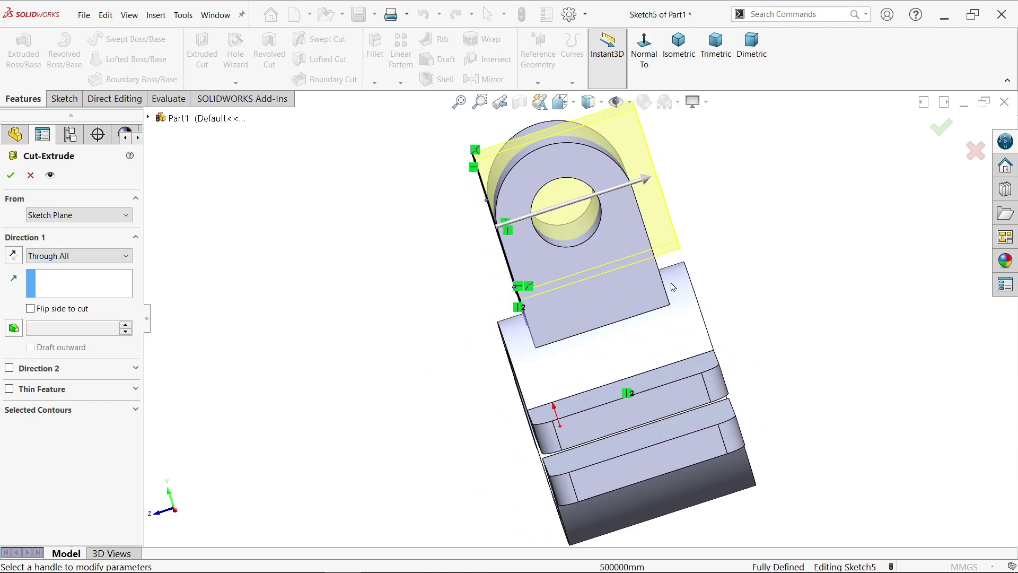
{"action": "left_click", "coordinate": [46, 256]}
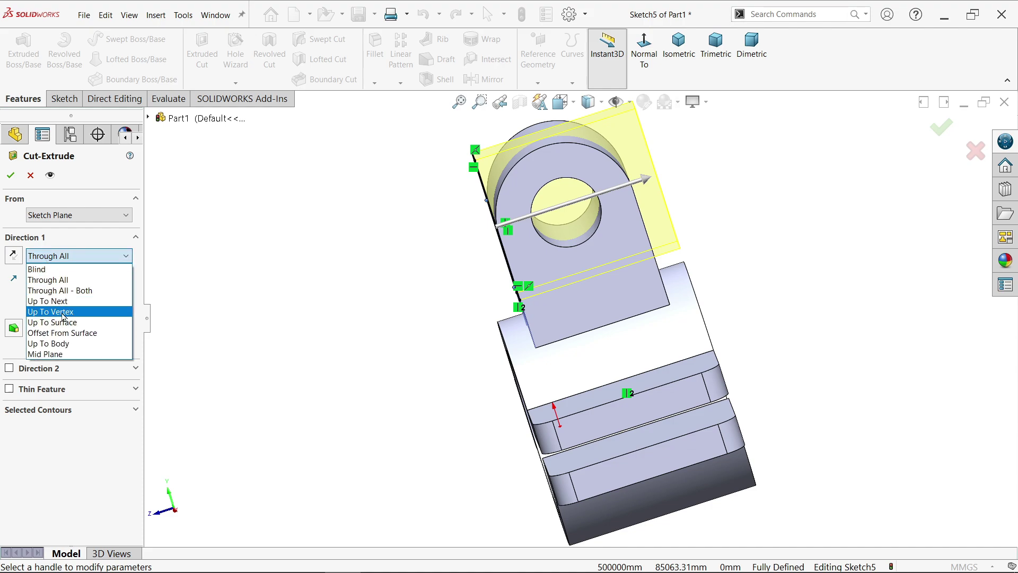
{"action": "left_click", "coordinate": [64, 302]}
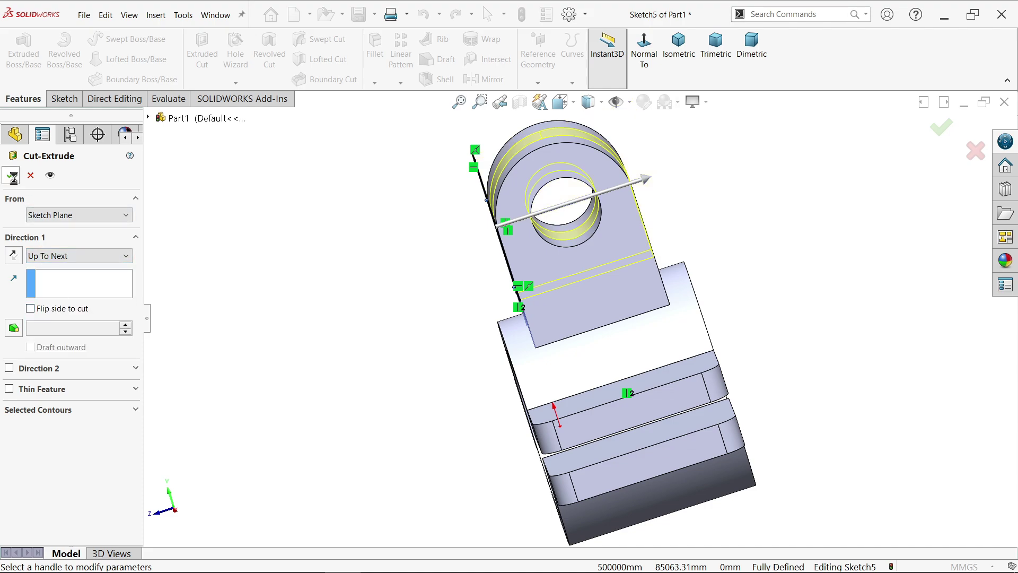
{"action": "mouse_move", "coordinate": [330, 296]}
{"action": "middle_mouse_down"}
{"action": "mouse_move", "coordinate": [436, 269]}
{"action": "mouse_move", "coordinate": [469, 275]}
{"action": "mouse_move", "coordinate": [393, 282]}
{"action": "mouse_move", "coordinate": [374, 316]}
{"action": "middle_mouse_up"}
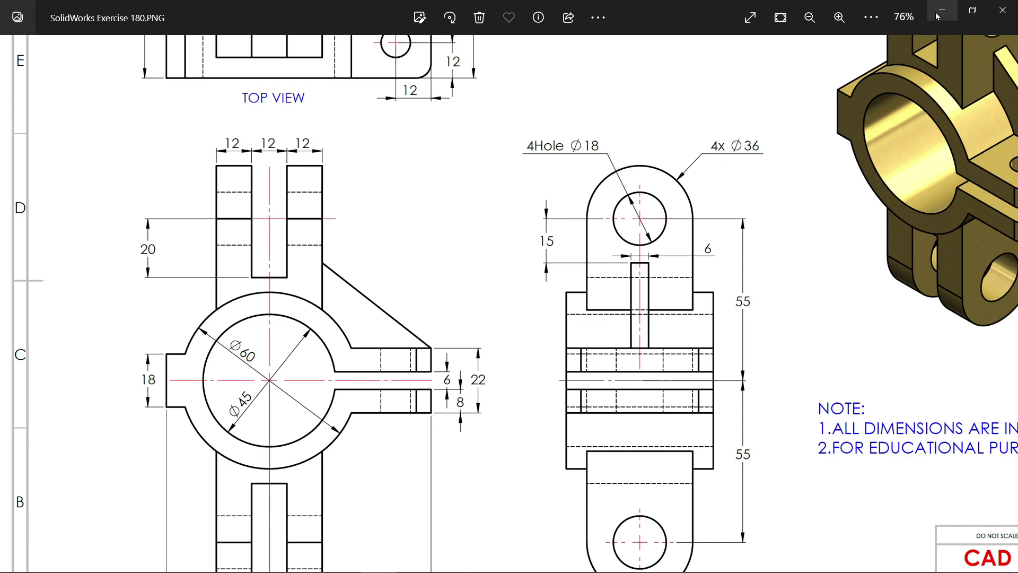
{"action": "scroll", "coordinate": [560, 161], "scroll_direction": "up", "scroll_amount": 2}
{"action": "scroll", "coordinate": [572, 315], "scroll_direction": "up", "scroll_amount": 2}
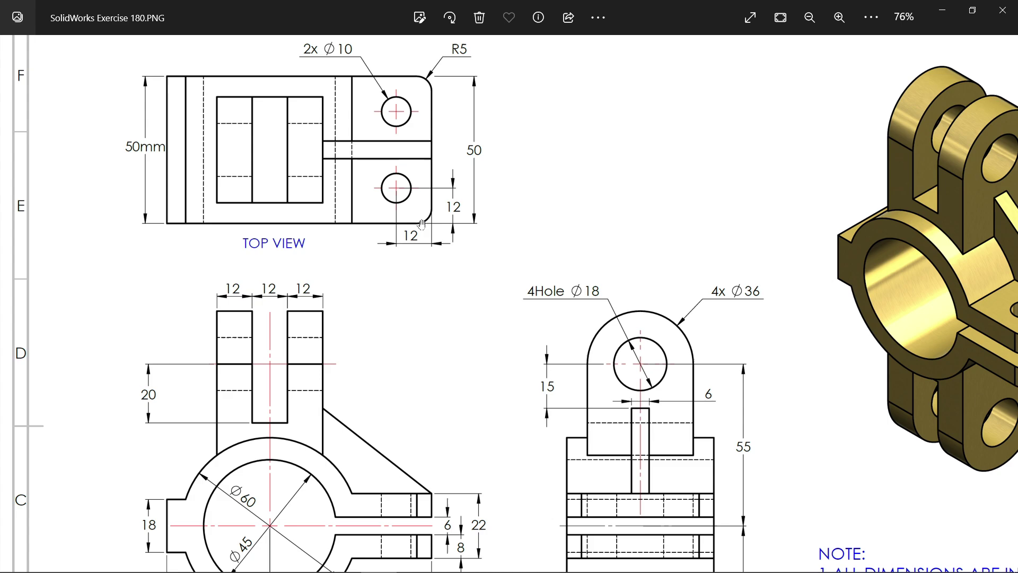
Minimize the Photos viewer after checking the top view's two Ø10 holes
{"action": "left_click", "coordinate": [940, 15]}
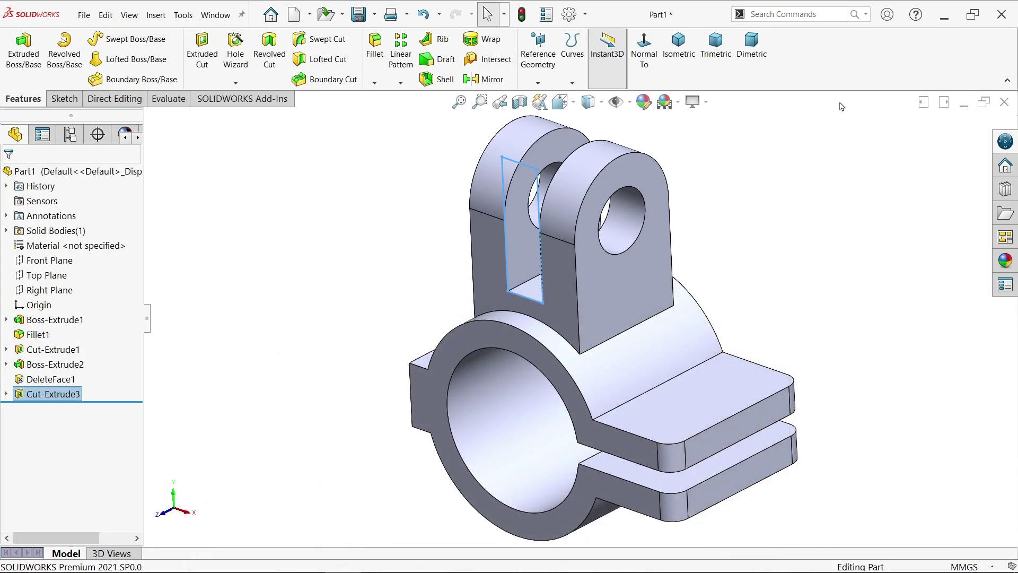
Mirror Boss-Extrude2 across the Top Plane to create Mirror1
{"action": "left_click", "coordinate": [278, 202]}
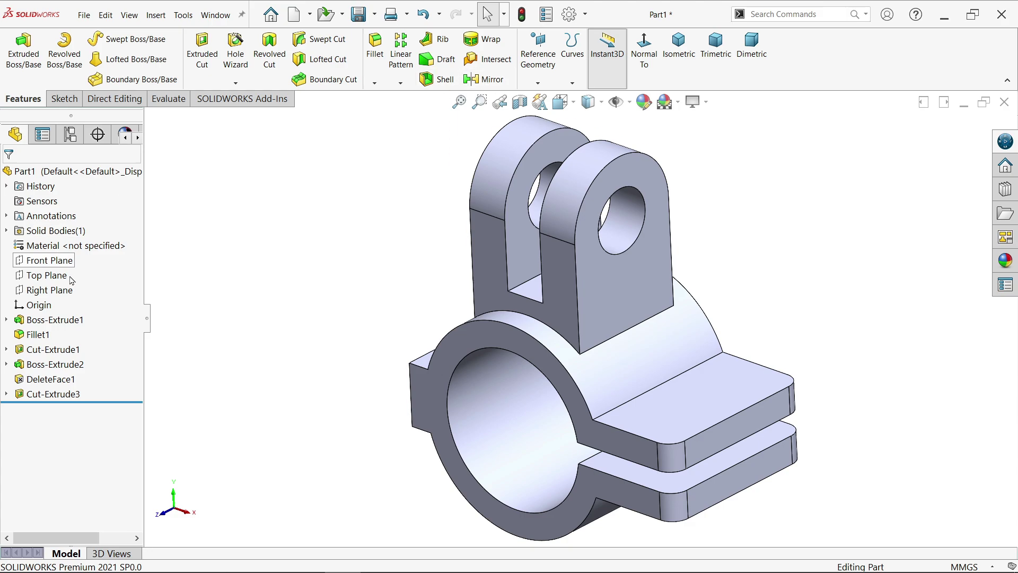
{"action": "left_click", "coordinate": [54, 276]}
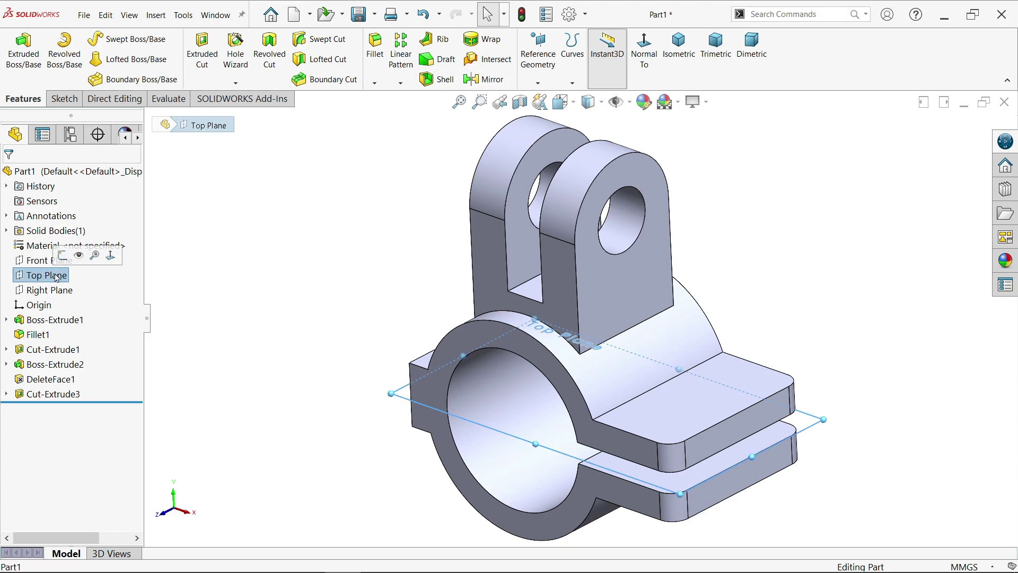
{"action": "left_click", "coordinate": [473, 80]}
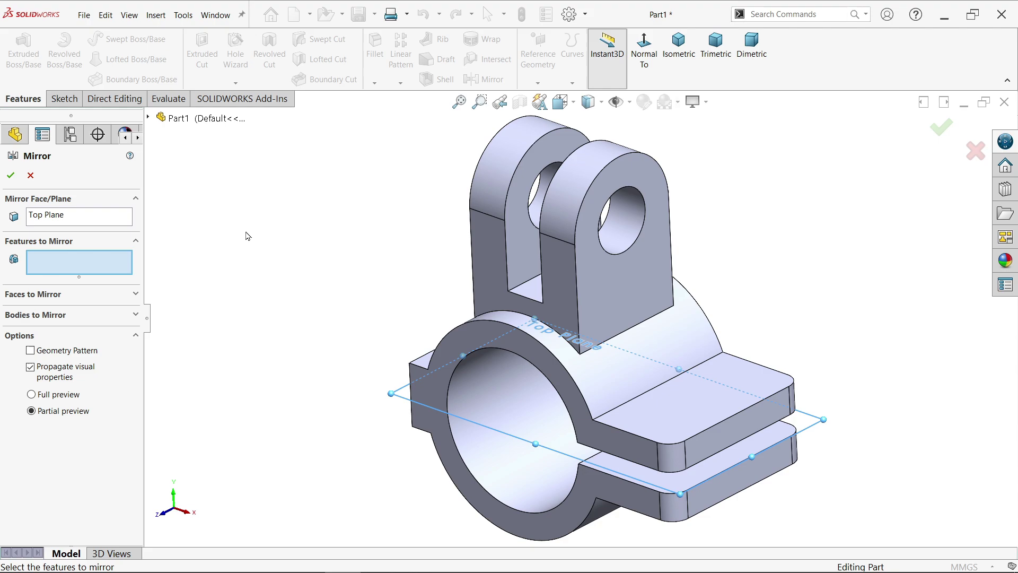
{"action": "left_click", "coordinate": [564, 223]}
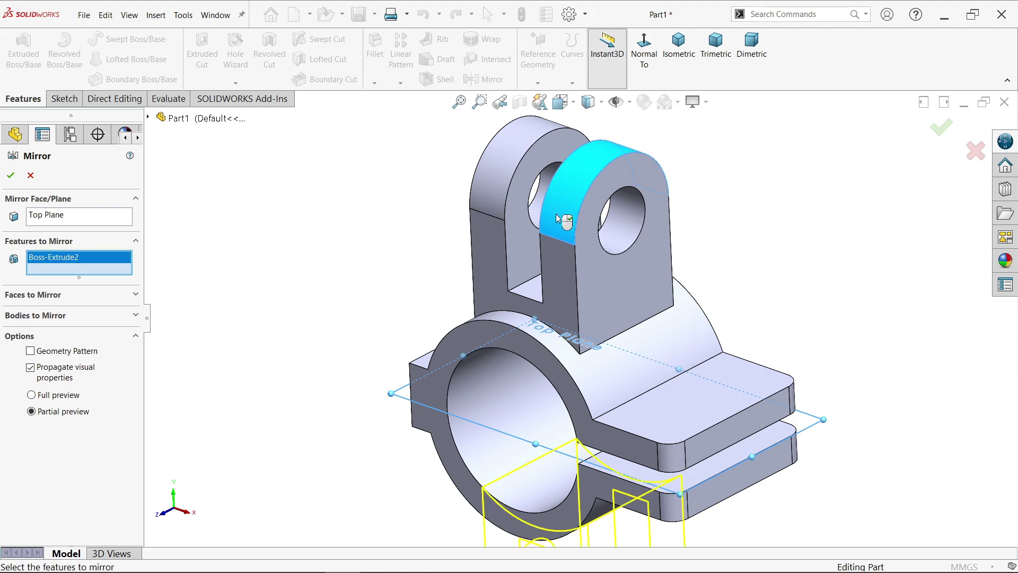
{"action": "left_click", "coordinate": [148, 119]}
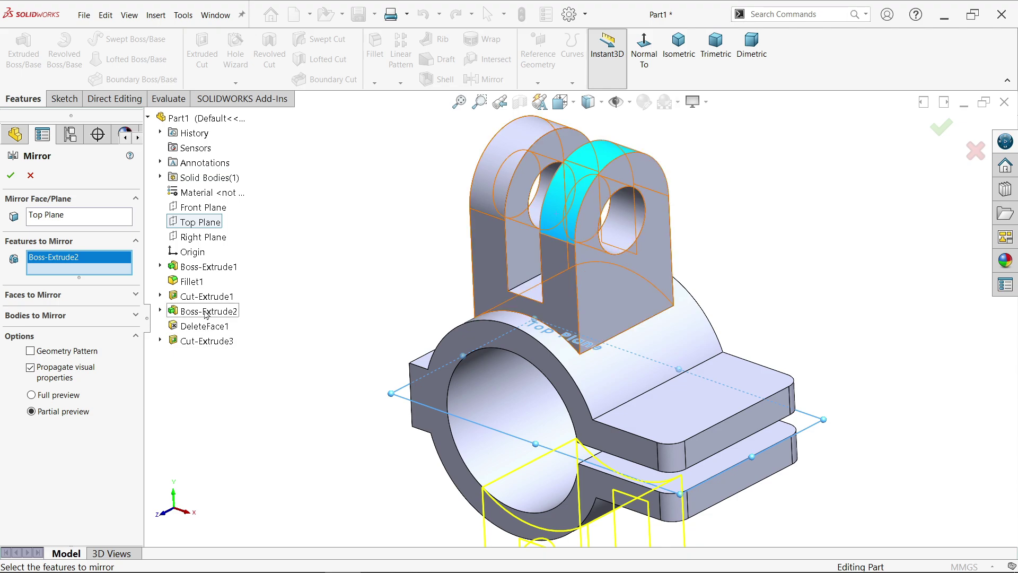
{"action": "scroll", "coordinate": [379, 293], "scroll_direction": "up", "scroll_amount": 4}
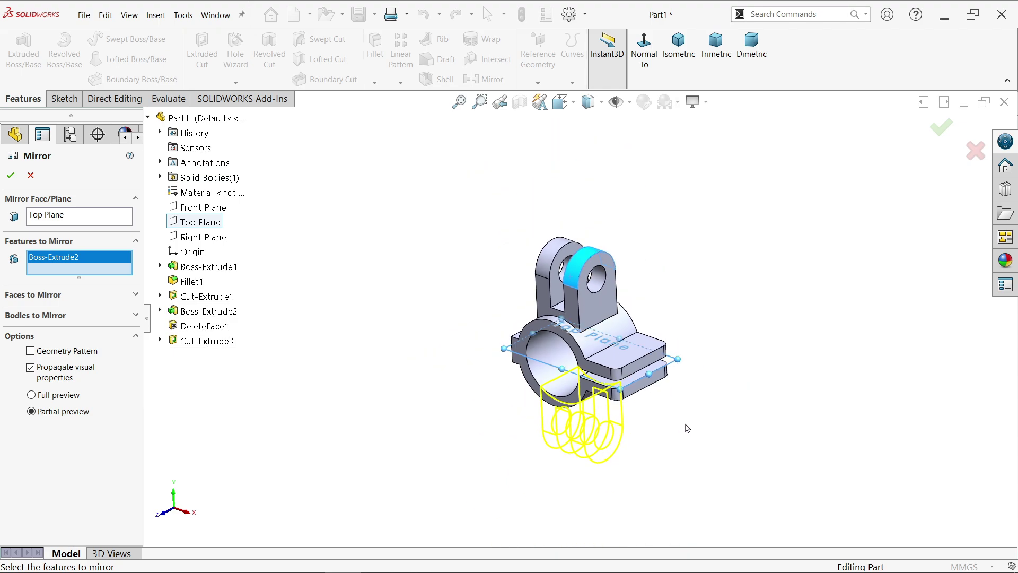
{"action": "scroll", "coordinate": [598, 377], "scroll_direction": "down", "scroll_amount": 2}
{"action": "scroll", "coordinate": [598, 377], "scroll_direction": "down", "scroll_amount": 1}
{"action": "left_click", "coordinate": [7, 178]}
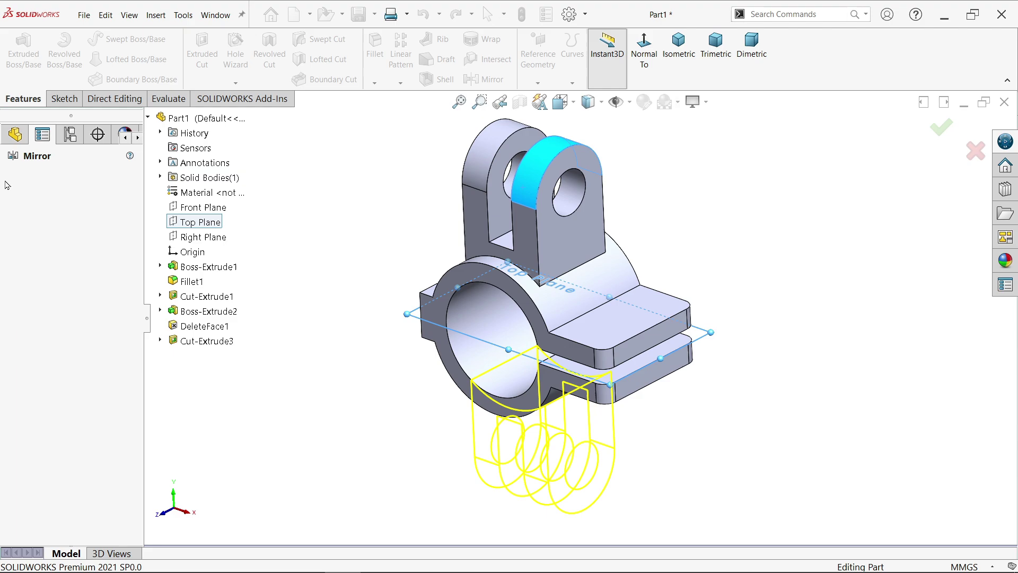
{"action": "mouse_move", "coordinate": [289, 293]}
{"action": "middle_mouse_down"}
{"action": "mouse_move", "coordinate": [397, 191]}
{"action": "mouse_move", "coordinate": [354, 268]}
{"action": "mouse_move", "coordinate": [404, 262]}
{"action": "middle_mouse_up"}
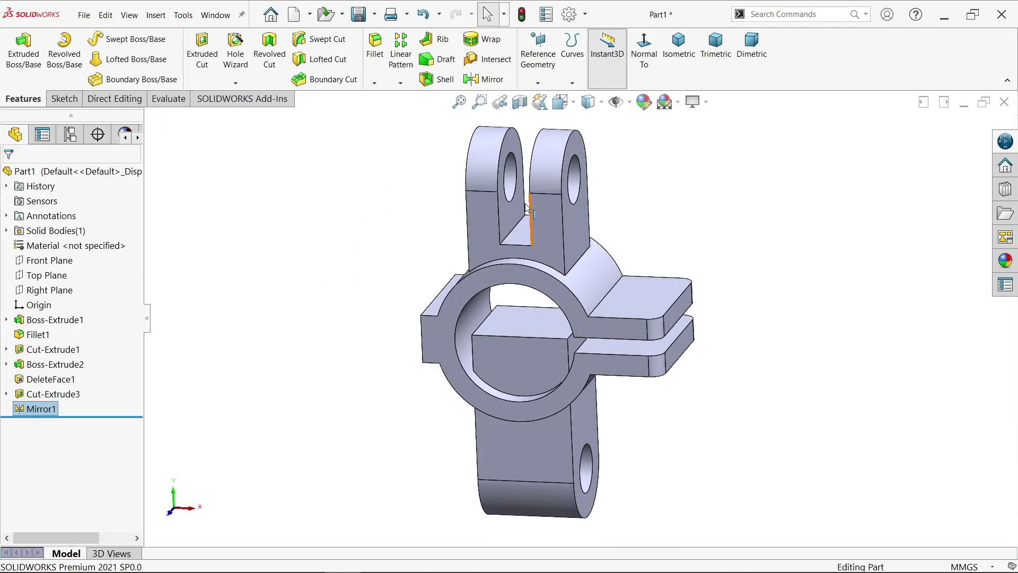
Edit Mirror1 so it also copies DeleteFace1 and Cut-Extrude3
{"action": "right_click", "coordinate": [18, 409]}
{"action": "left_click", "coordinate": [27, 282]}
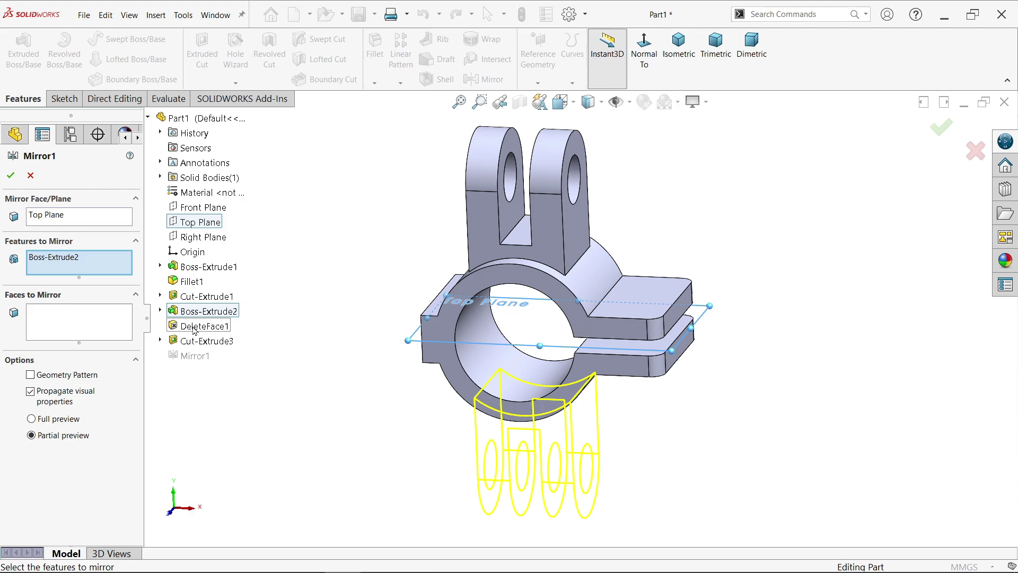
{"action": "left_click", "coordinate": [196, 329]}
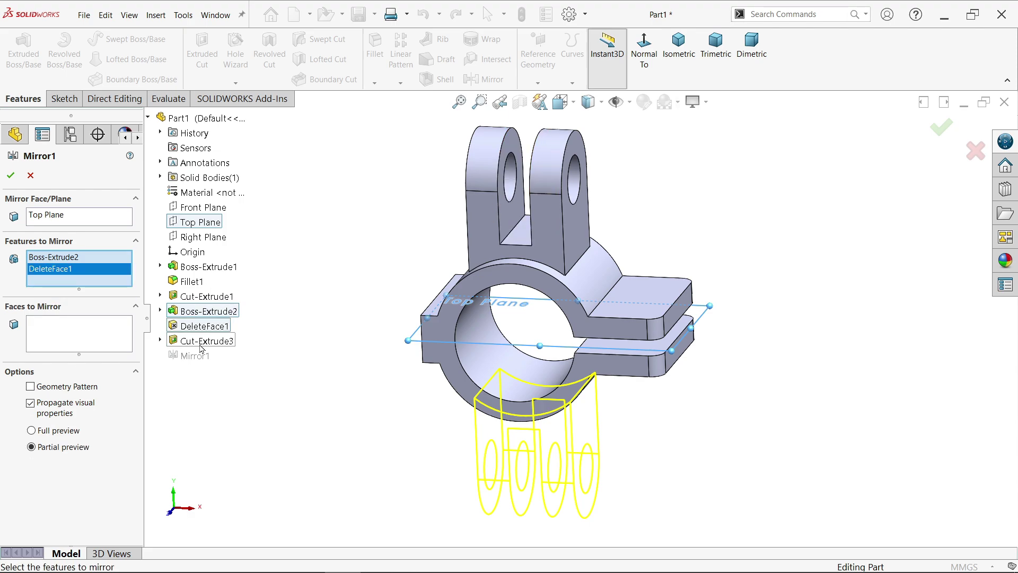
{"action": "left_click", "coordinate": [200, 344]}
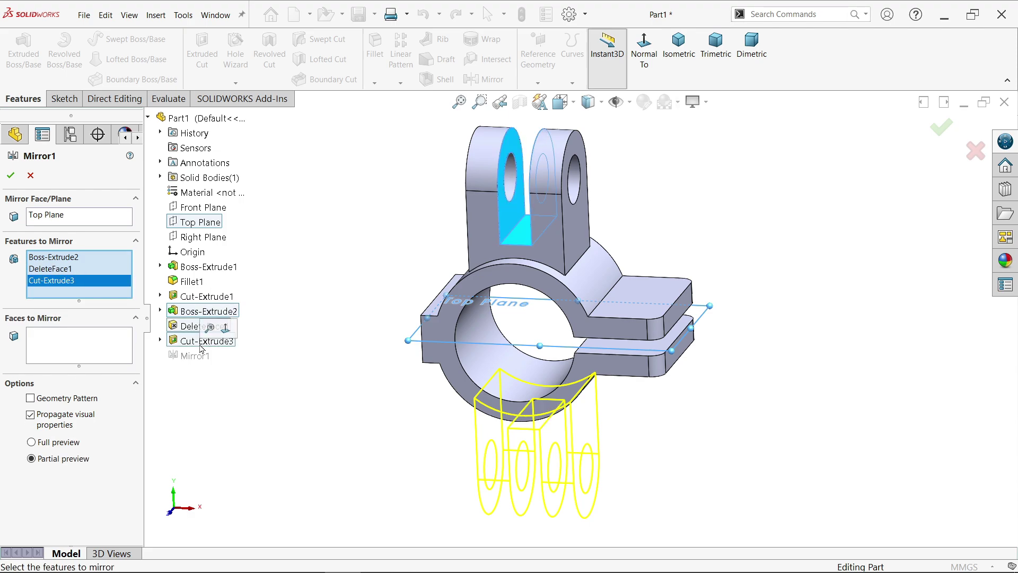
{"action": "left_click", "coordinate": [11, 176]}
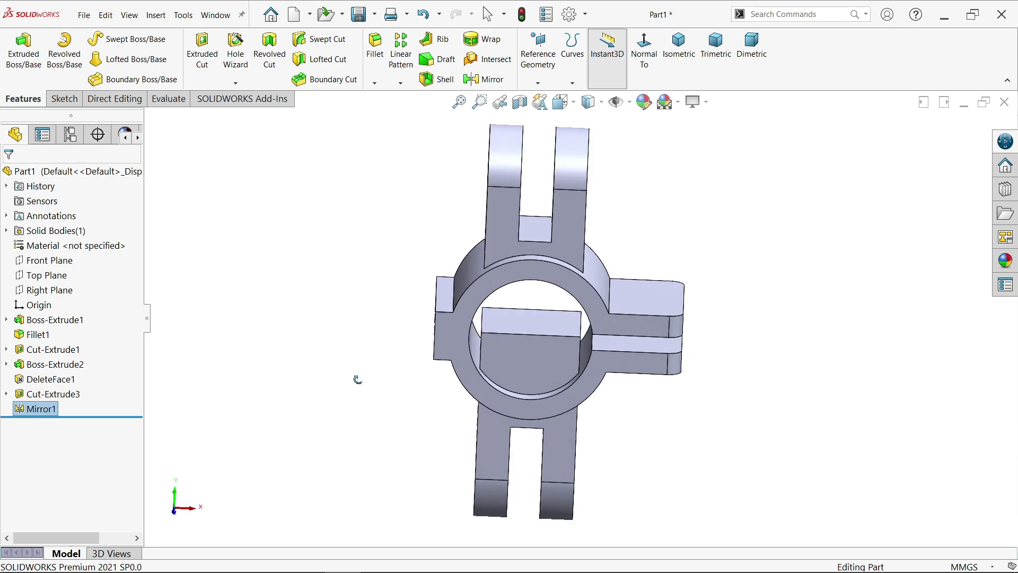
{"action": "middle_click_drag", "start_coordinate": [357, 380], "coordinate": [540, 340]}
{"action": "scroll", "coordinate": [539, 340], "scroll_direction": "down", "scroll_amount": 3}
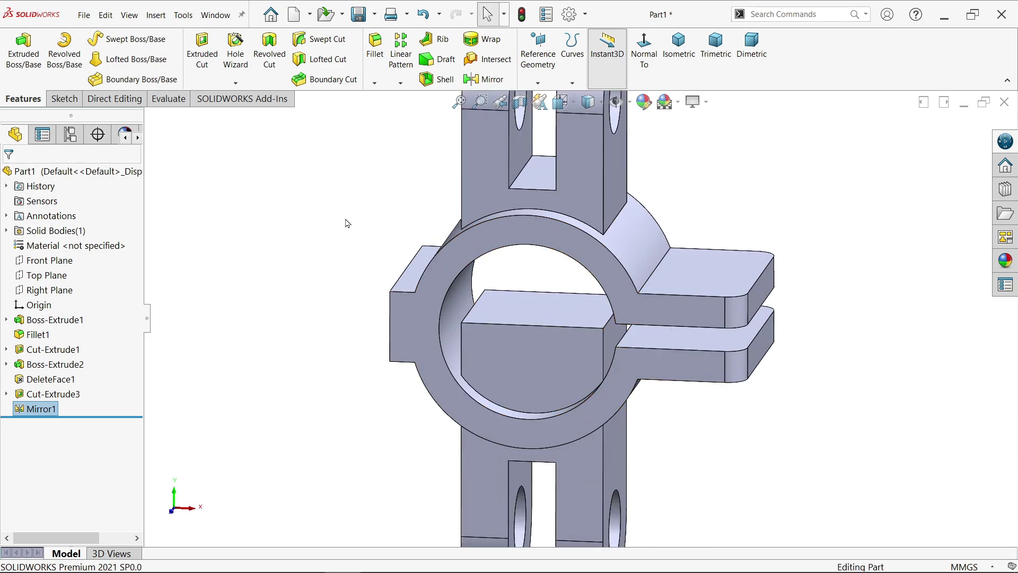
Delete and patch the five faces of the mirrored block left inside the bore
{"action": "left_click", "coordinate": [119, 99]}
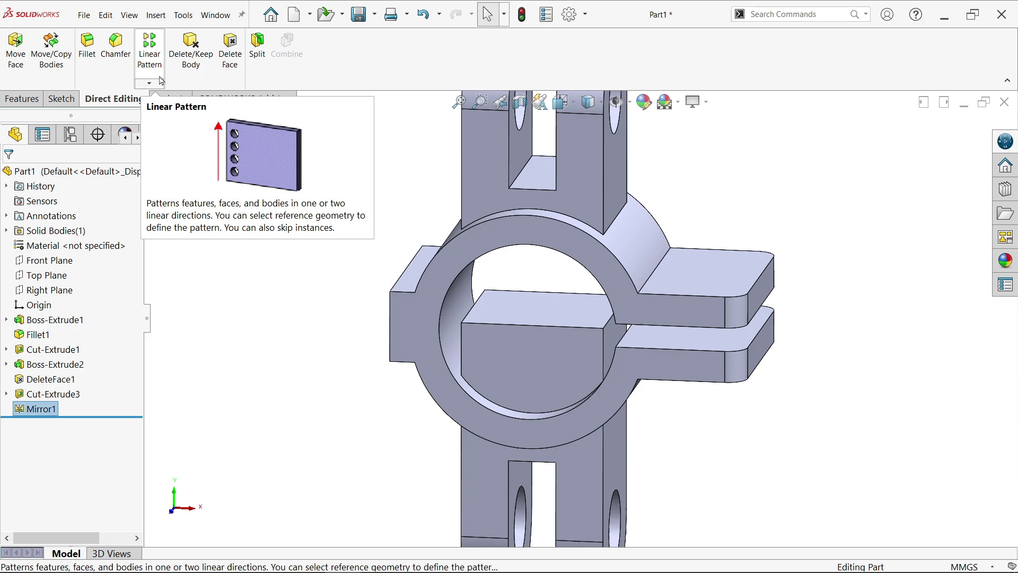
{"action": "left_click", "coordinate": [230, 56]}
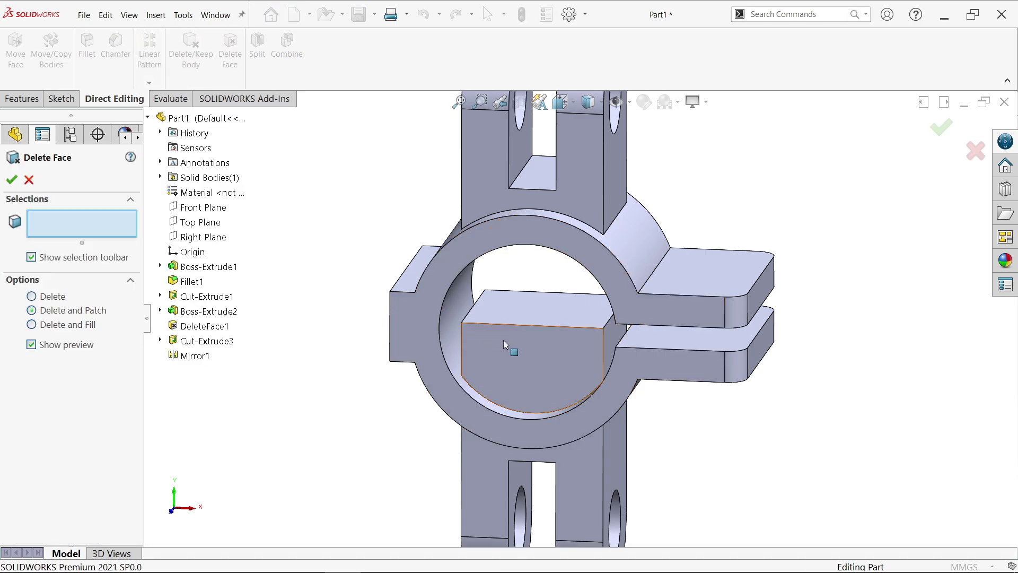
{"action": "left_click", "coordinate": [530, 325]}
{"action": "left_click", "coordinate": [598, 299]}
{"action": "left_click", "coordinate": [624, 329]}
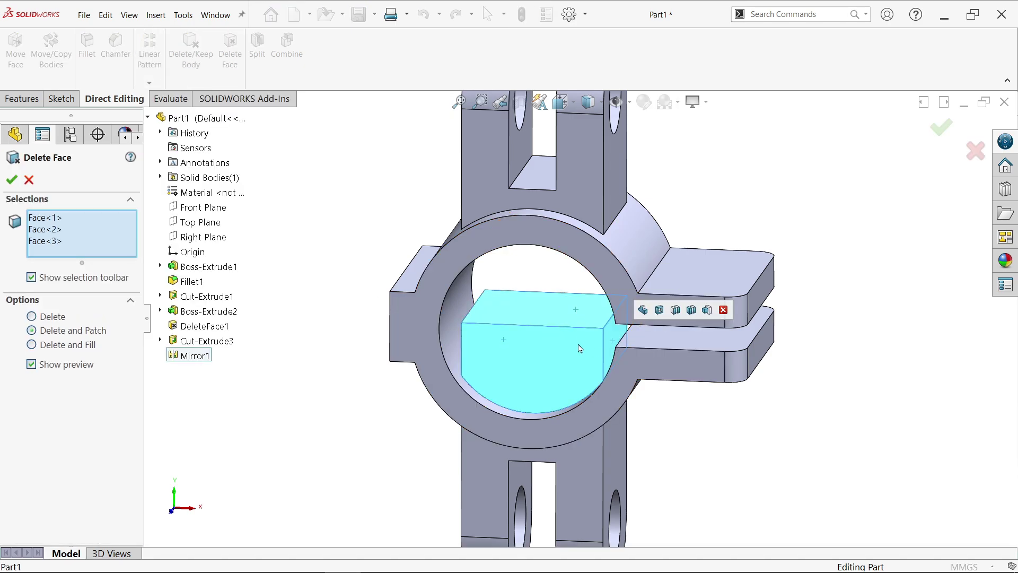
{"action": "mouse_move", "coordinate": [625, 330]}
{"action": "middle_mouse_down"}
{"action": "mouse_move", "coordinate": [640, 351]}
{"action": "mouse_move", "coordinate": [783, 381]}
{"action": "middle_mouse_up"}
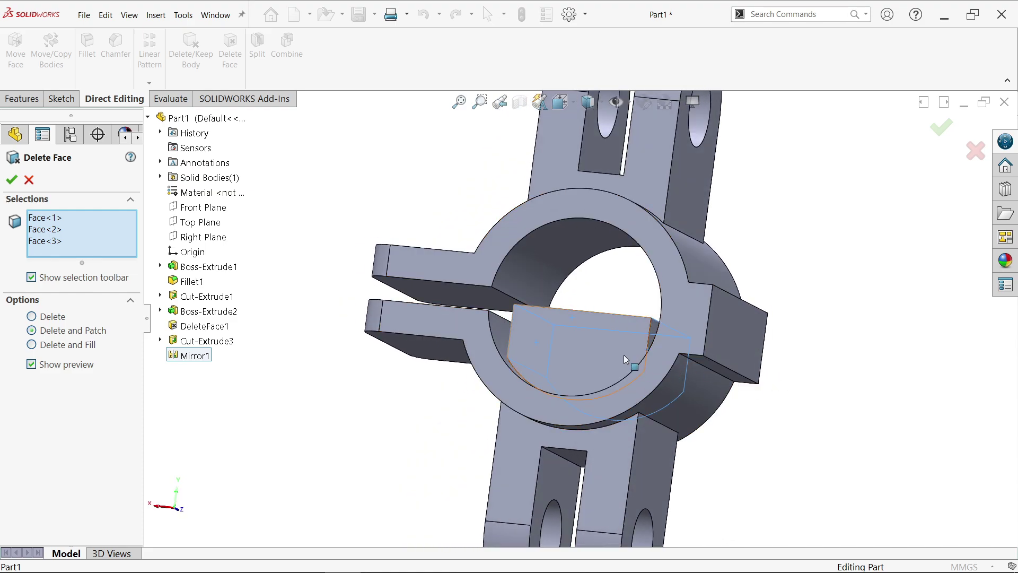
{"action": "left_click", "coordinate": [624, 359]}
{"action": "scroll", "coordinate": [637, 351], "scroll_direction": "down", "scroll_amount": 3}
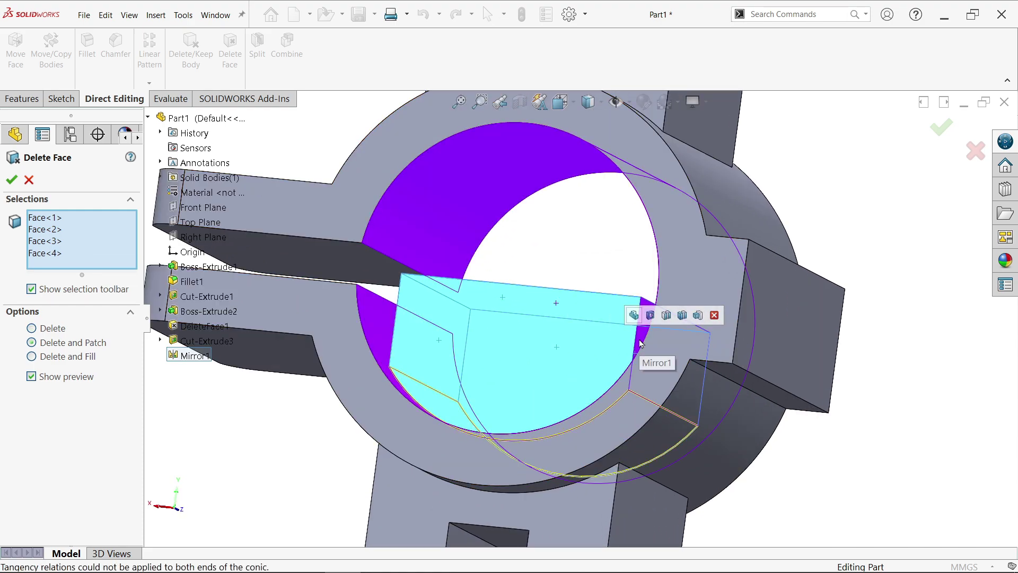
{"action": "scroll", "coordinate": [632, 342], "scroll_direction": "down", "scroll_amount": 3}
{"action": "left_click", "coordinate": [629, 341]}
{"action": "scroll", "coordinate": [570, 381], "scroll_direction": "up", "scroll_amount": 3}
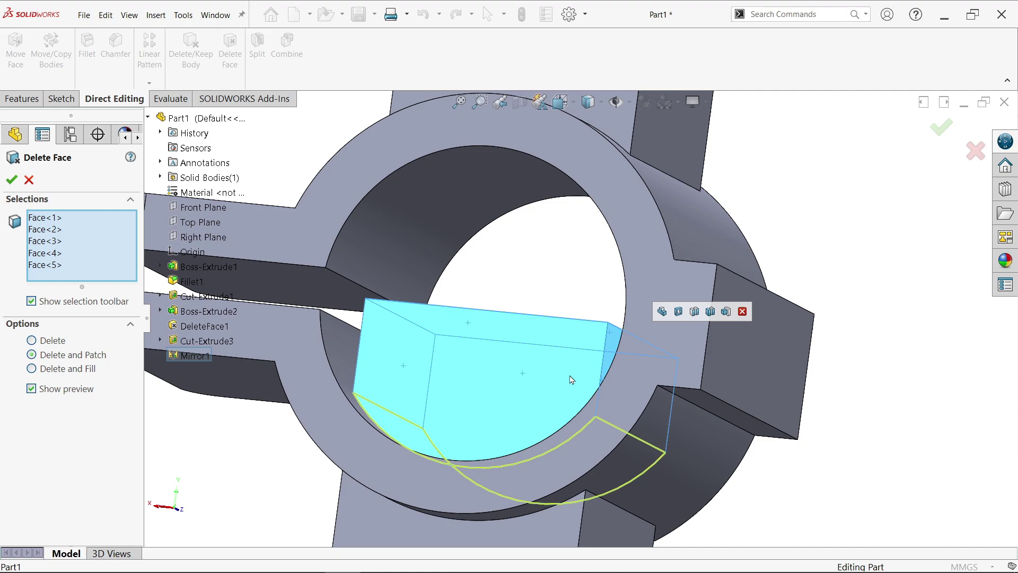
{"action": "left_click", "coordinate": [11, 182]}
{"action": "scroll", "coordinate": [517, 286], "scroll_direction": "up", "scroll_amount": 3}
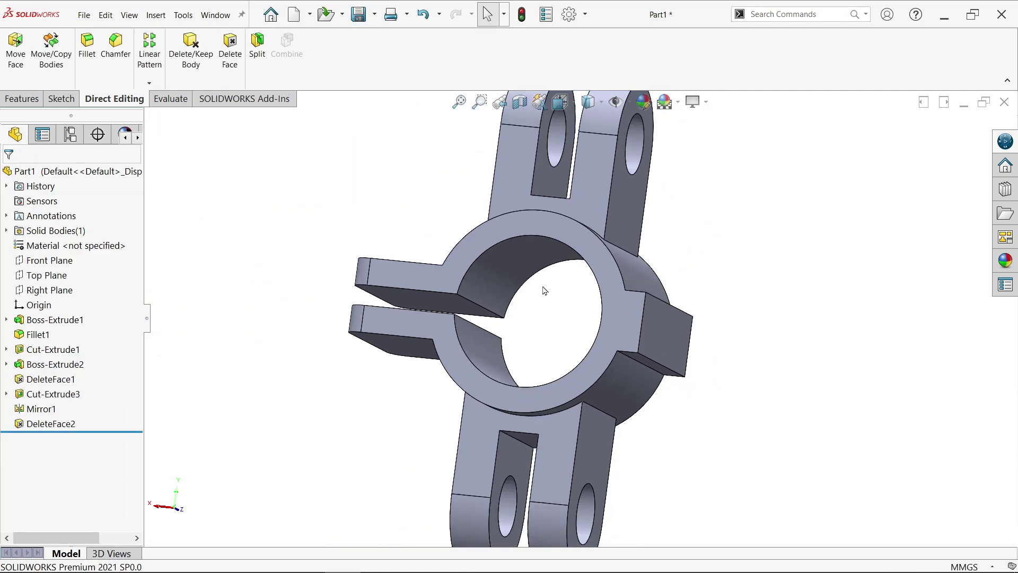
Sketch an angled line on the Front Plane from the lug corner to the ear
{"action": "left_click", "coordinate": [21, 98]}
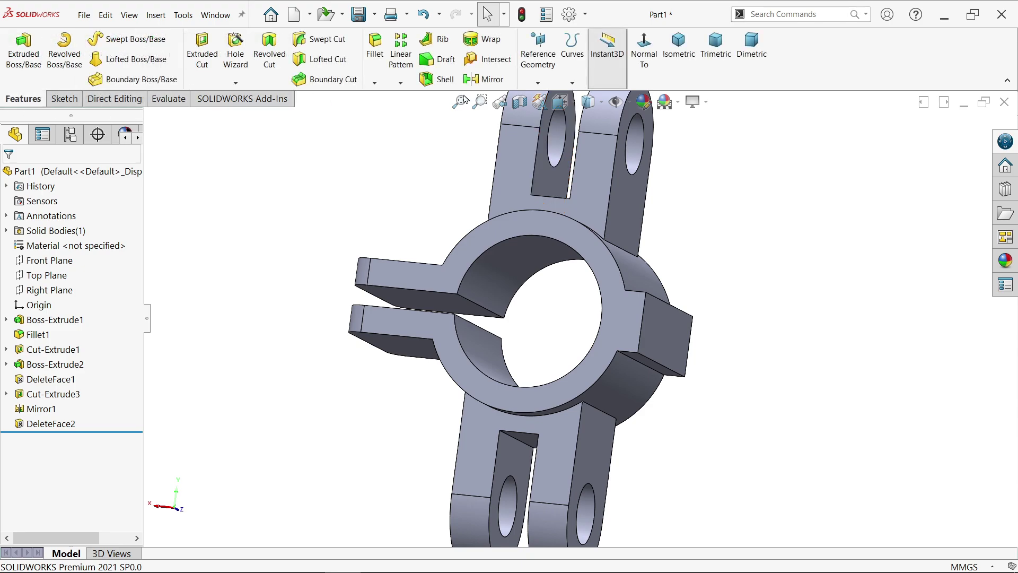
{"action": "left_click", "coordinate": [678, 48]}
{"action": "scroll", "coordinate": [600, 253], "scroll_direction": "down", "scroll_amount": 3}
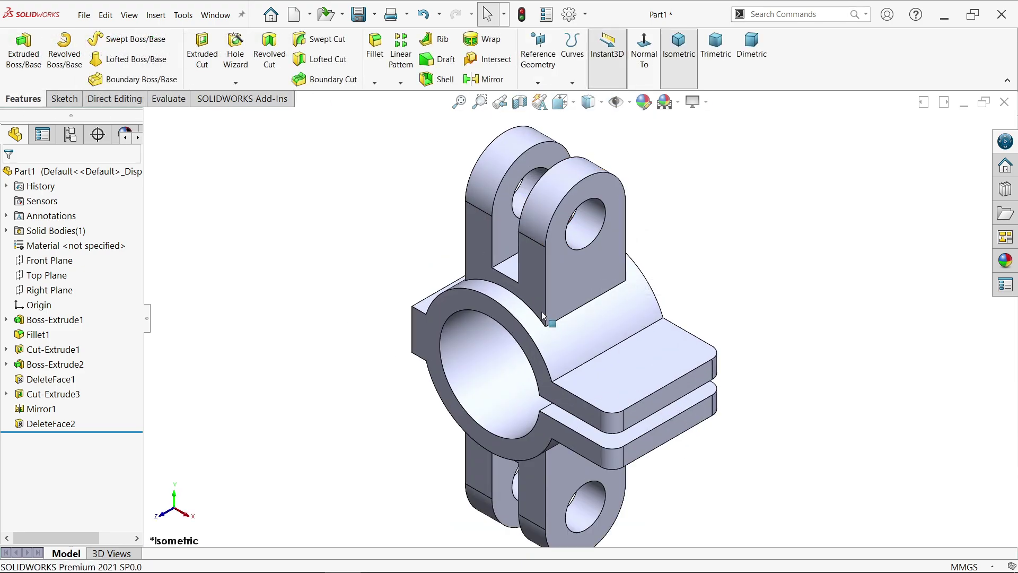
{"action": "left_click", "coordinate": [51, 260]}
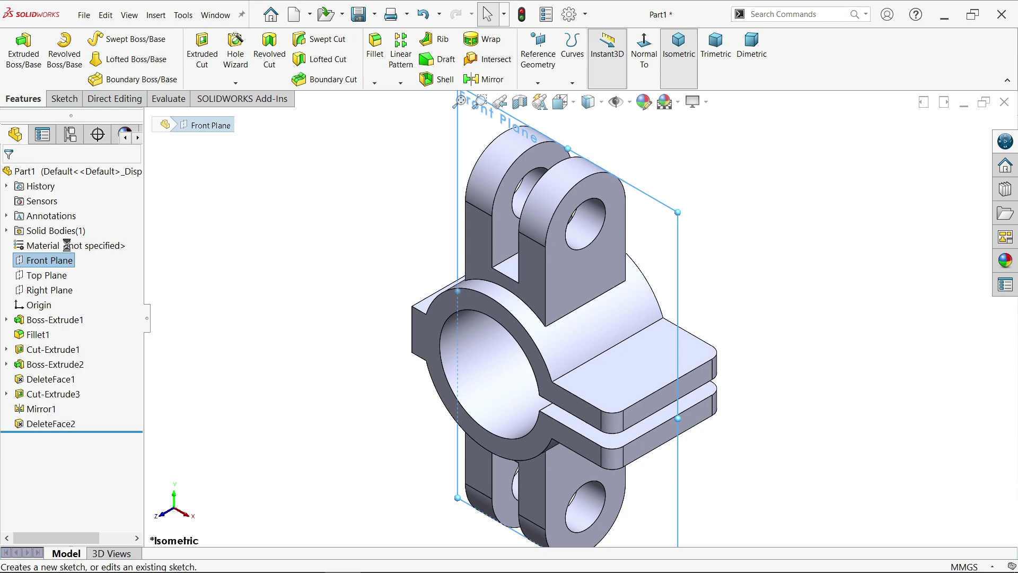
{"action": "left_click", "coordinate": [68, 242]}
{"action": "left_click", "coordinate": [86, 39]}
{"action": "scroll", "coordinate": [628, 239], "scroll_direction": "down", "scroll_amount": 3}
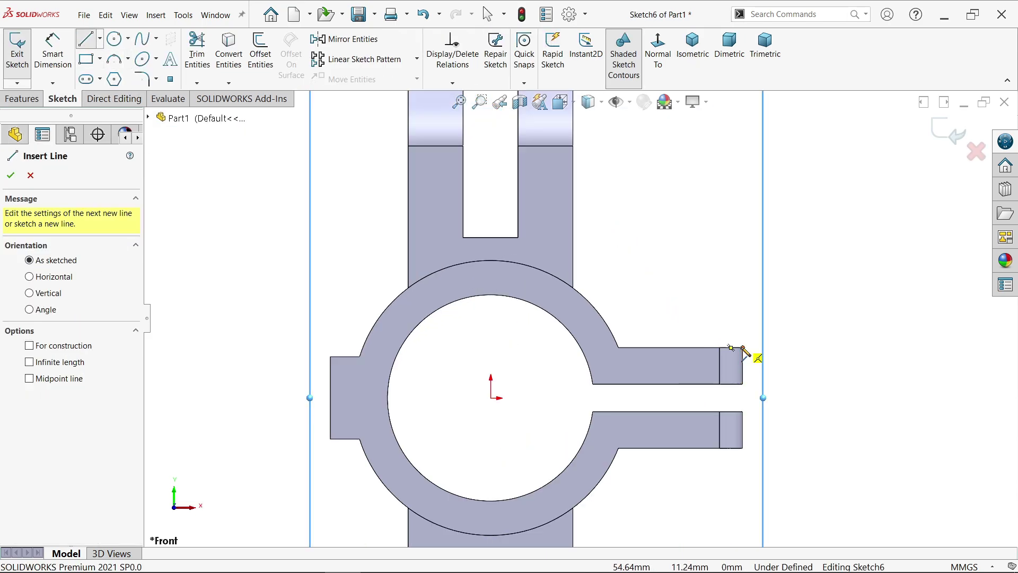
{"action": "left_click_drag", "start_coordinate": [742, 348], "coordinate": [572, 198]}
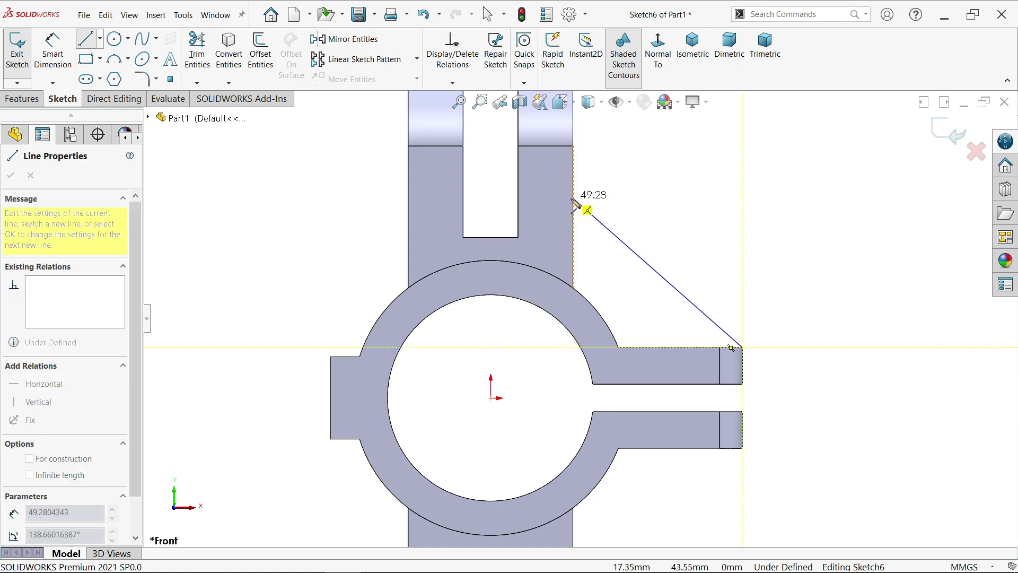
{"action": "right_click", "coordinate": [651, 139]}
{"action": "left_click", "coordinate": [684, 188]}
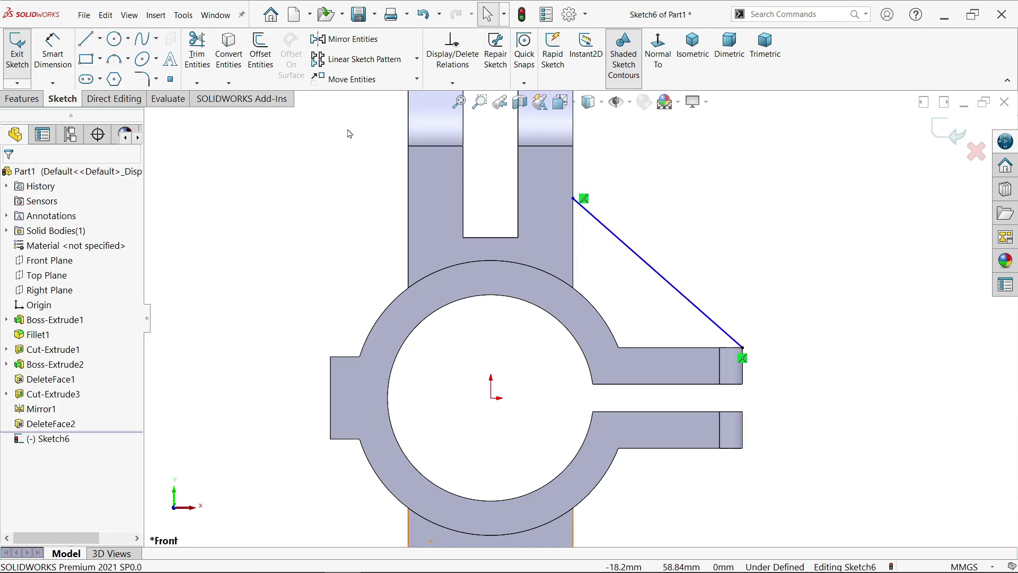
Dimension the line's upper endpoint 15 mm below the top edge and exit the sketch
{"action": "left_click", "coordinate": [54, 67]}
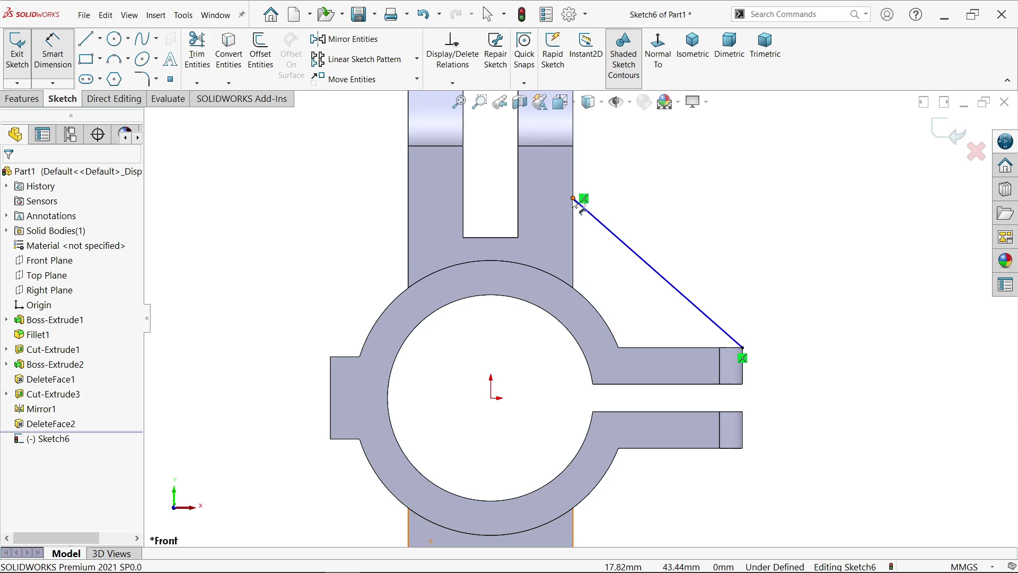
{"action": "left_click", "coordinate": [573, 199]}
{"action": "left_click", "coordinate": [568, 148]}
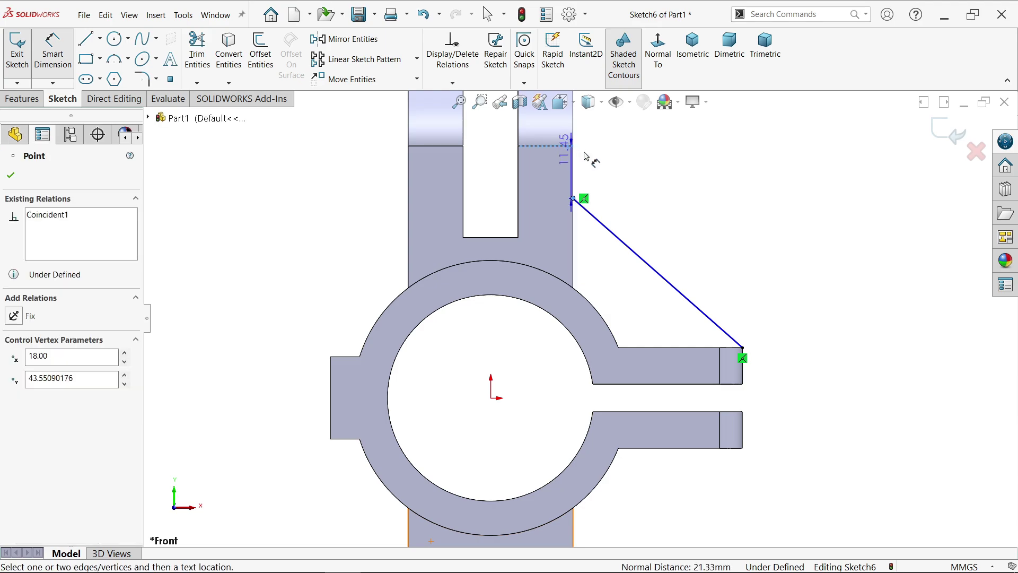
{"action": "left_click", "coordinate": [619, 164]}
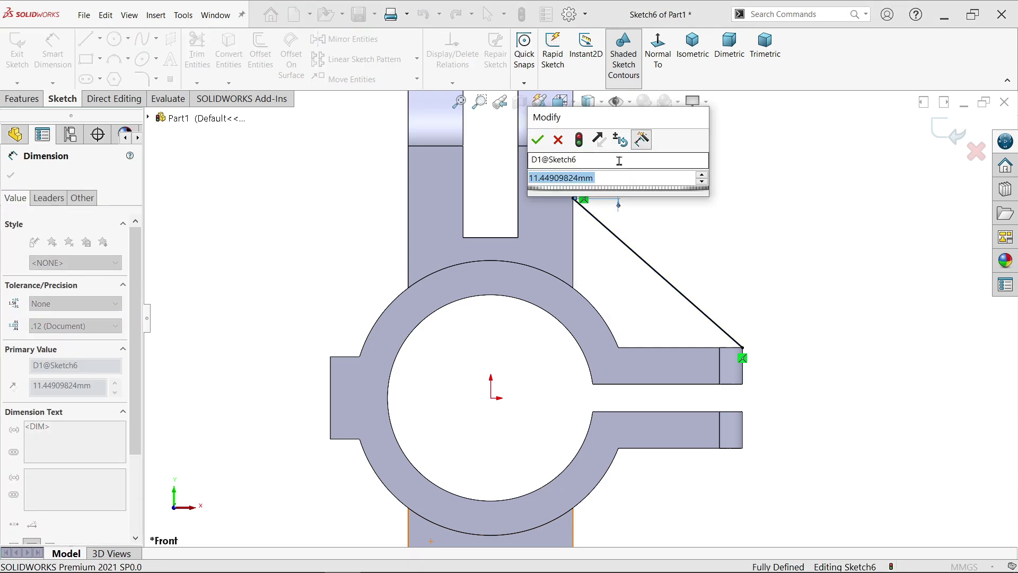
{"action": "type", "text": "15"}
{"action": "key", "text": "Return"}
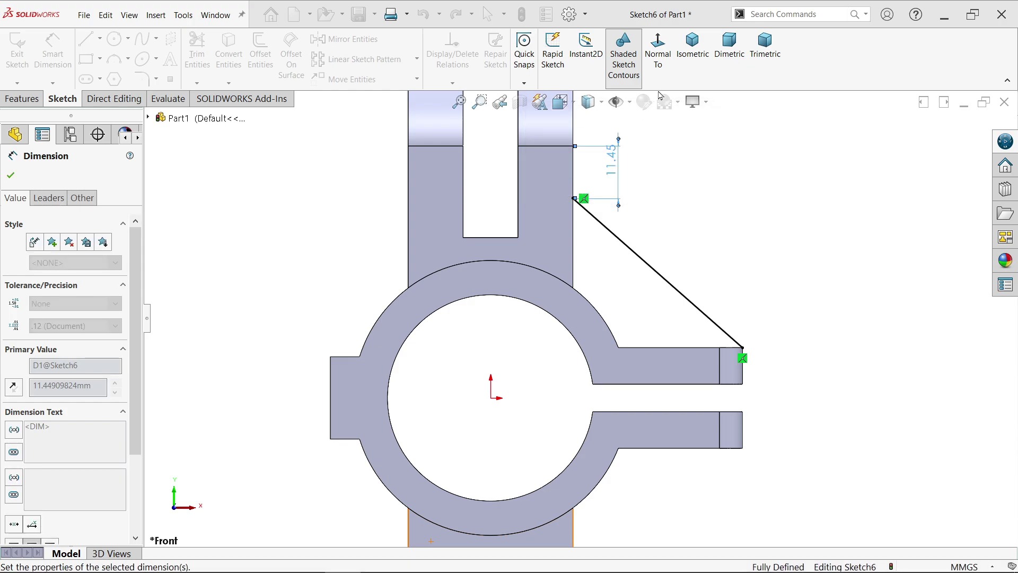
{"action": "left_click", "coordinate": [692, 48]}
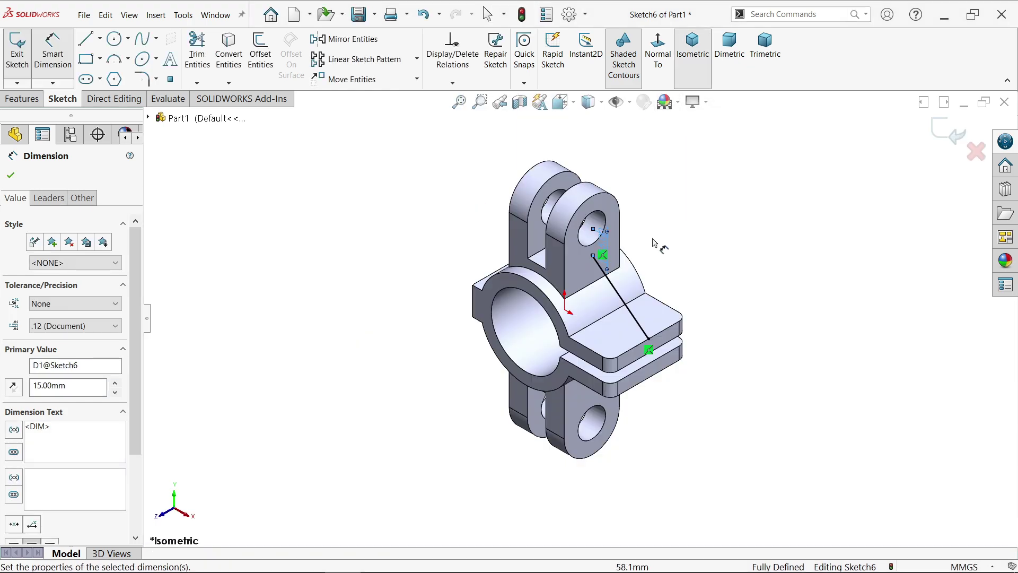
{"action": "left_click", "coordinate": [950, 135]}
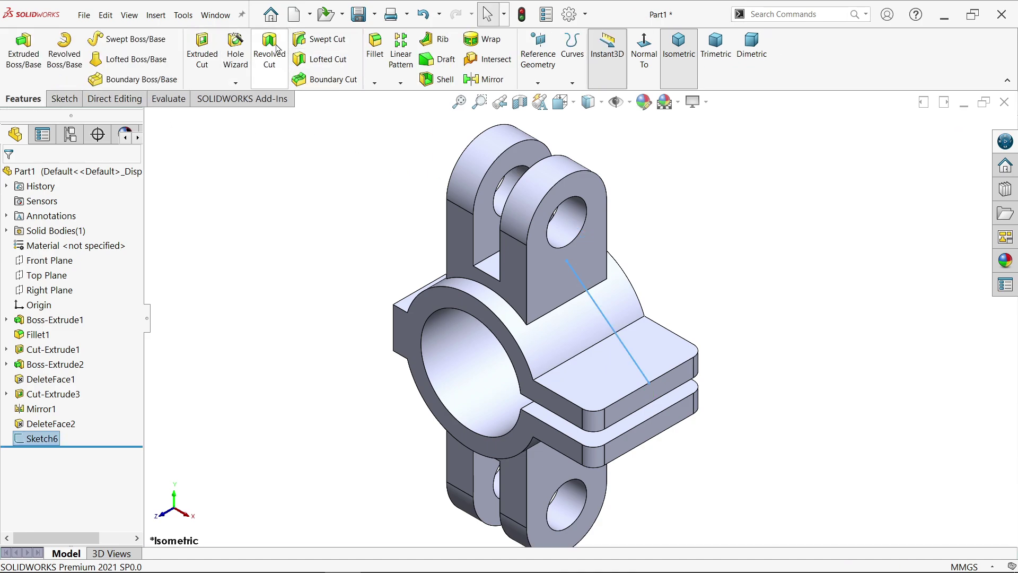
Create Rib1 from Sketch6, 6 mm thick, bracing the upright ear against the lug
{"action": "left_click", "coordinate": [443, 40]}
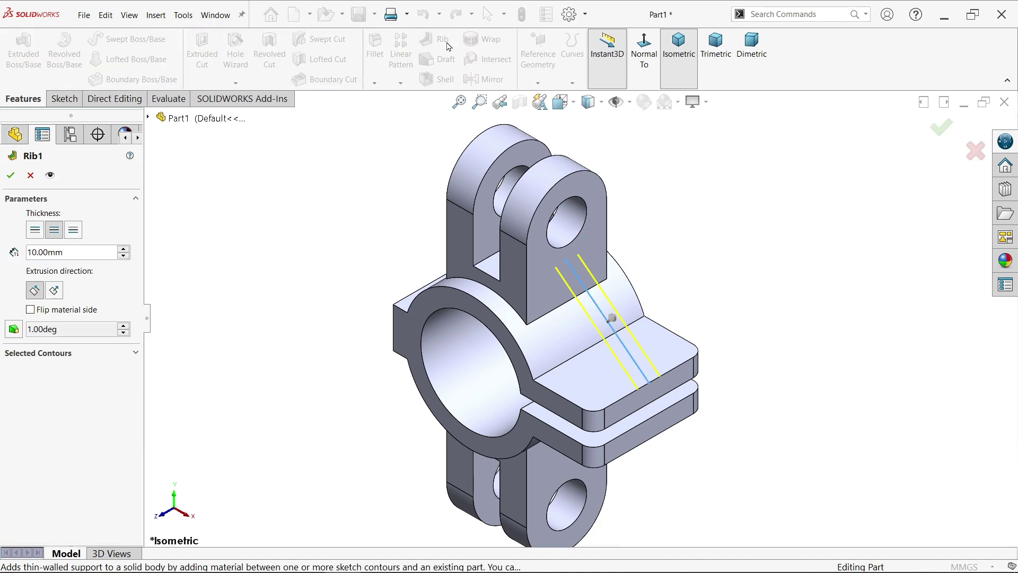
{"action": "middle_click_drag", "start_coordinate": [730, 271], "coordinate": [772, 239]}
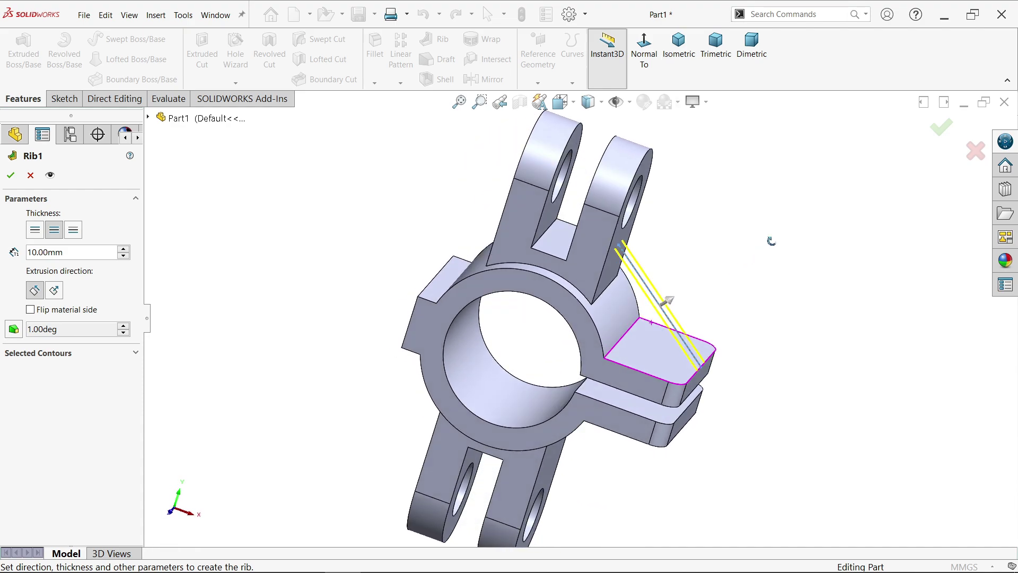
{"action": "scroll", "coordinate": [716, 279], "scroll_direction": "down", "scroll_amount": 3}
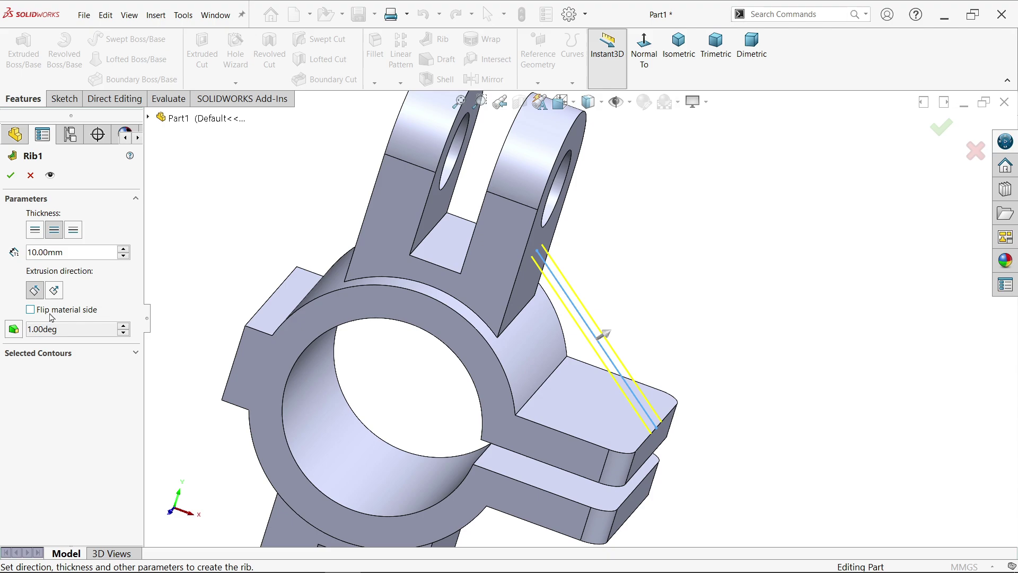
{"action": "middle_click_drag", "start_coordinate": [714, 274], "coordinate": [537, 267]}
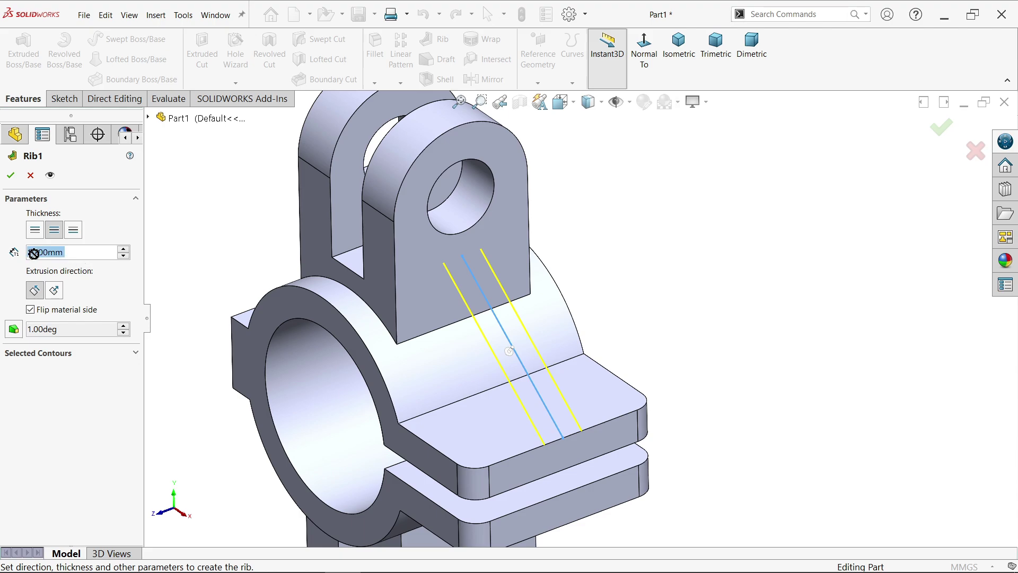
{"action": "type", "text": "6"}
{"action": "key", "text": "Return"}
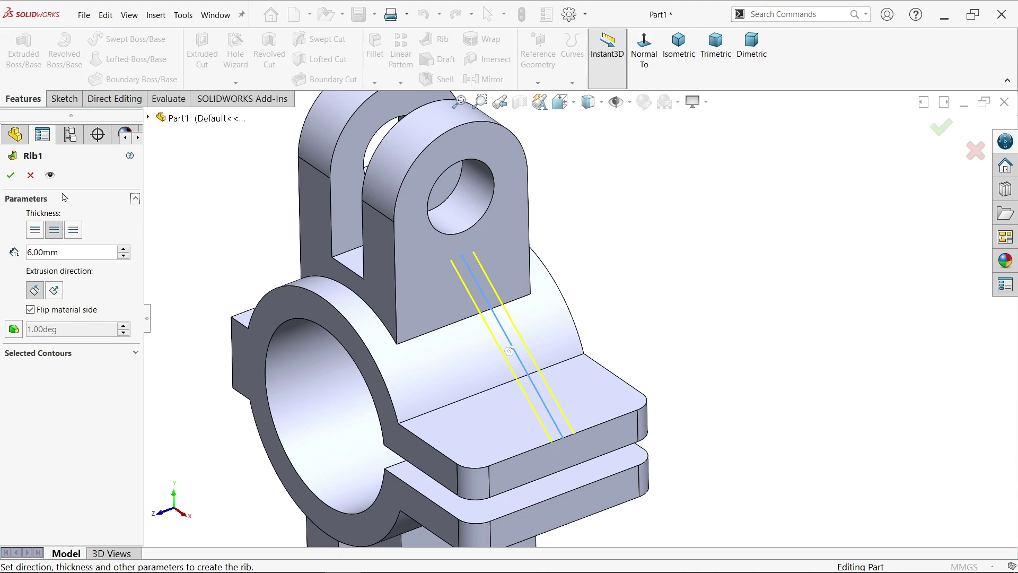
{"action": "left_click", "coordinate": [10, 175]}
{"action": "scroll", "coordinate": [683, 247], "scroll_direction": "up", "scroll_amount": 2}
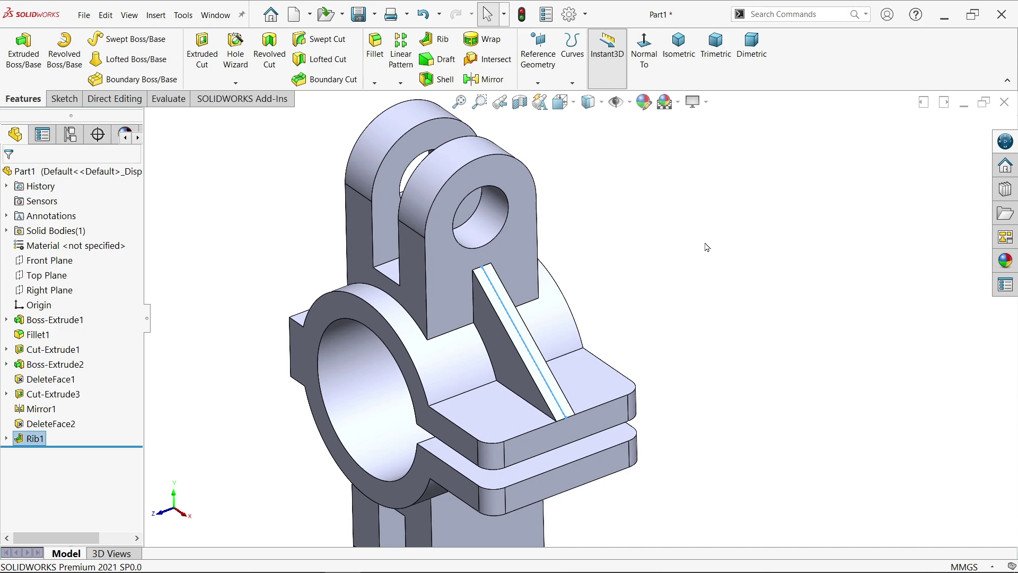
{"action": "scroll", "coordinate": [708, 255], "scroll_direction": "up", "scroll_amount": 2}
{"action": "scroll", "coordinate": [677, 382], "scroll_direction": "down", "scroll_amount": 3}
{"action": "scroll", "coordinate": [697, 262], "scroll_direction": "down", "scroll_amount": 3}
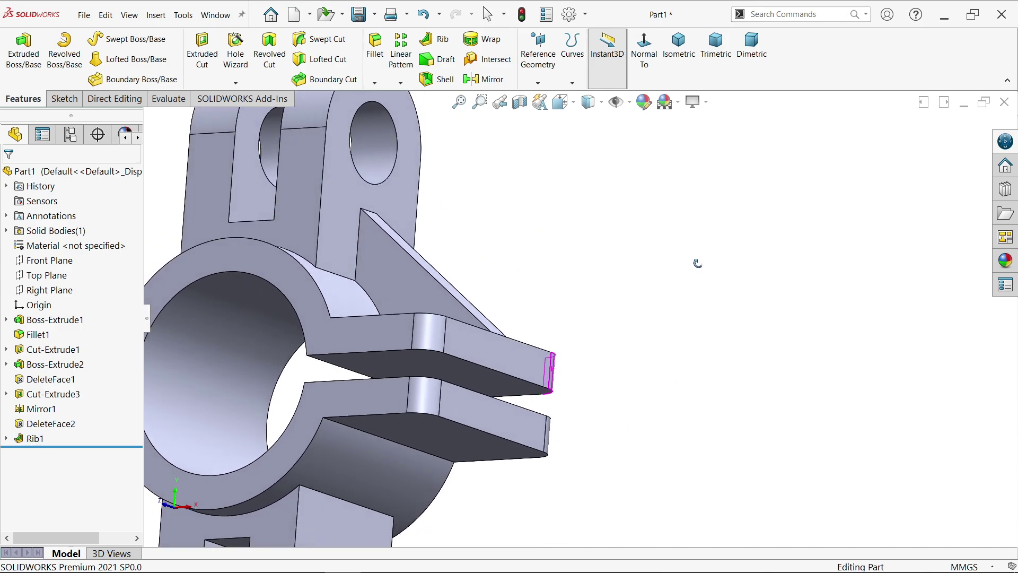
{"action": "middle_click_drag", "start_coordinate": [699, 249], "coordinate": [689, 381]}
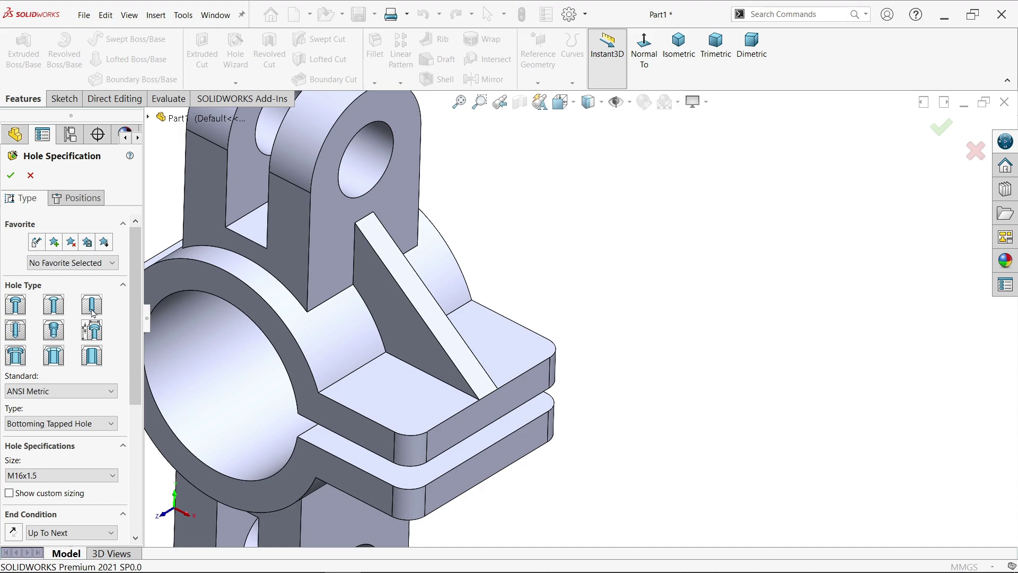
Set the Hole Wizard type to Drill sizes with a Ø10.0 mm diameter
{"action": "left_click", "coordinate": [92, 325]}
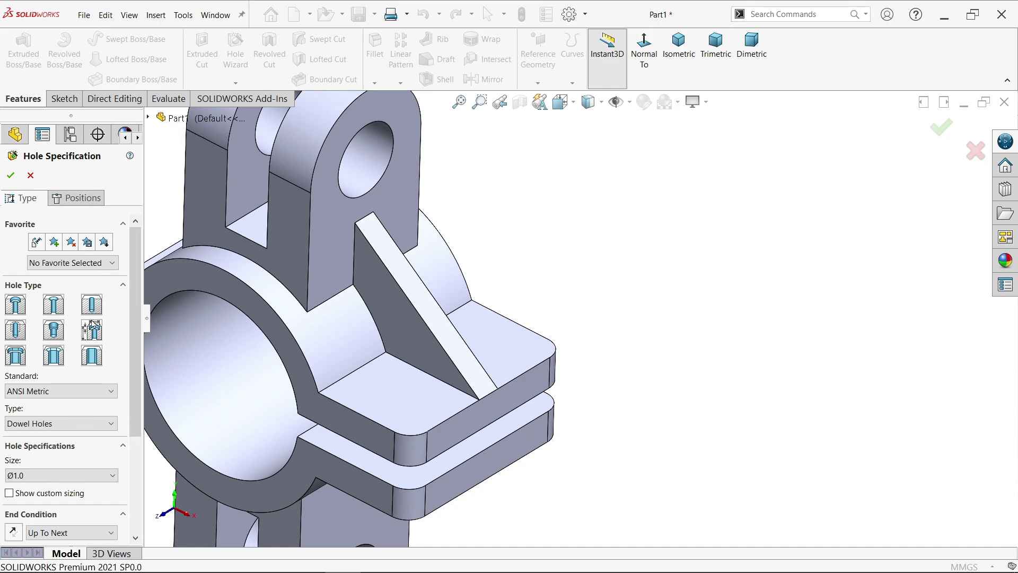
{"action": "left_click", "coordinate": [38, 390]}
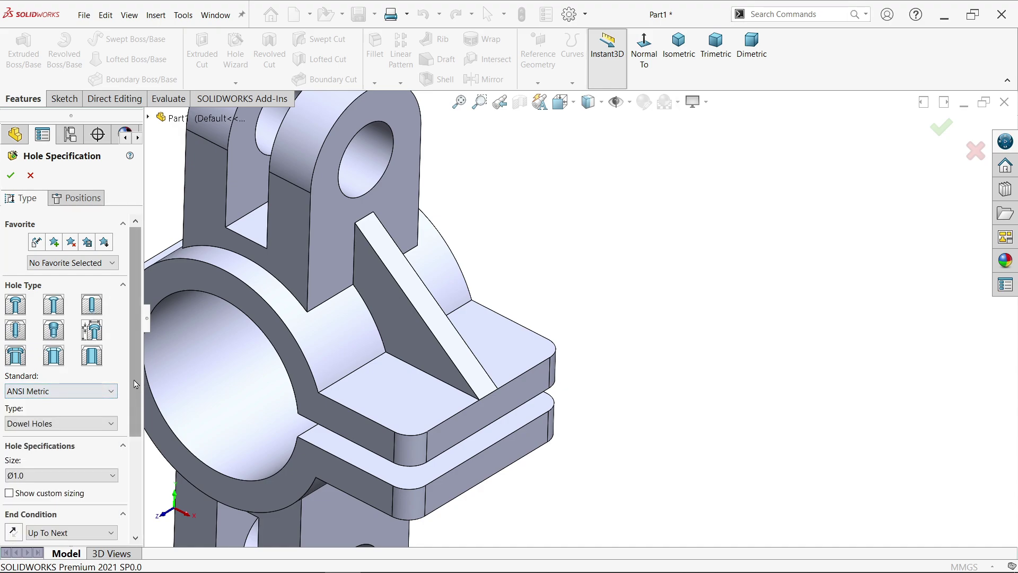
{"action": "scroll", "coordinate": [120, 429], "scroll_direction": "down", "scroll_amount": 3}
{"action": "left_click", "coordinate": [60, 351]}
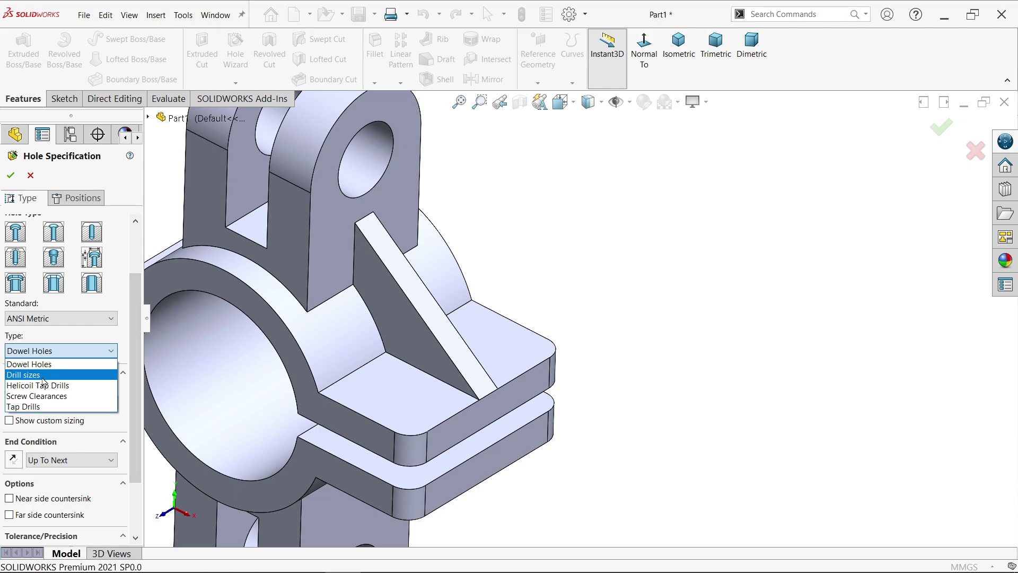
{"action": "left_click", "coordinate": [59, 376]}
{"action": "left_click", "coordinate": [37, 402]}
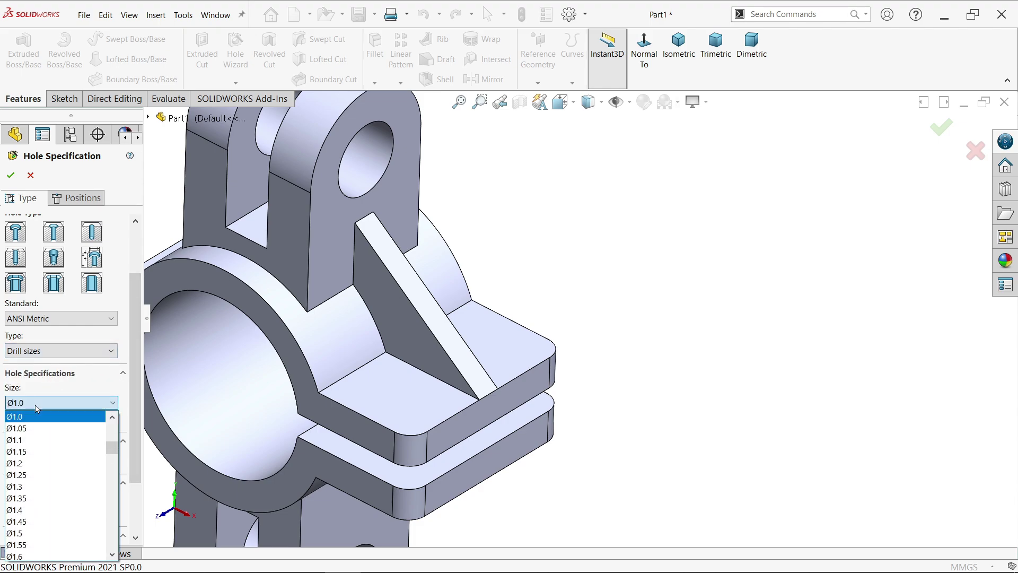
{"action": "left_click", "coordinate": [136, 414]}
{"action": "scroll", "coordinate": [133, 430], "scroll_direction": "down", "scroll_amount": 1}
{"action": "scroll", "coordinate": [133, 430], "scroll_direction": "down", "scroll_amount": 1}
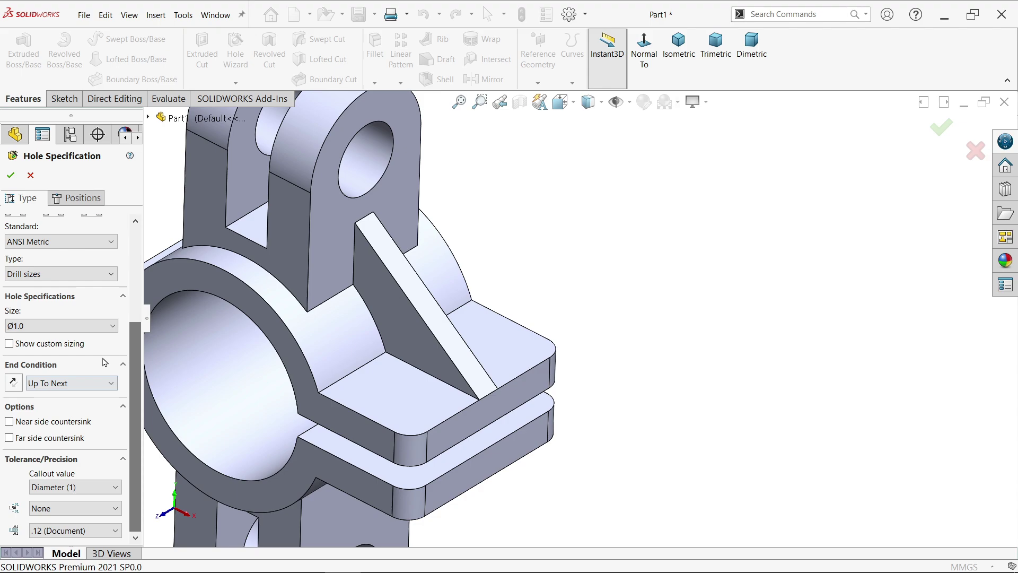
{"action": "left_click", "coordinate": [99, 327]}
{"action": "scroll", "coordinate": [43, 415], "scroll_direction": "down", "scroll_amount": 1}
{"action": "scroll", "coordinate": [44, 416], "scroll_direction": "down", "scroll_amount": 1}
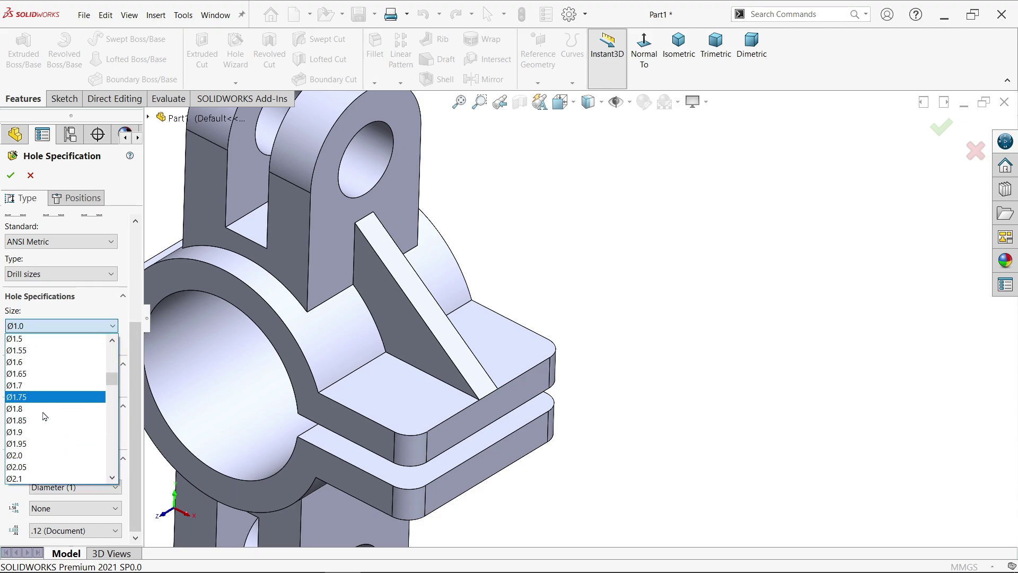
{"action": "scroll", "coordinate": [44, 415], "scroll_direction": "down", "scroll_amount": 1}
{"action": "scroll", "coordinate": [40, 429], "scroll_direction": "down", "scroll_amount": 5}
{"action": "scroll", "coordinate": [41, 445], "scroll_direction": "down", "scroll_amount": 8}
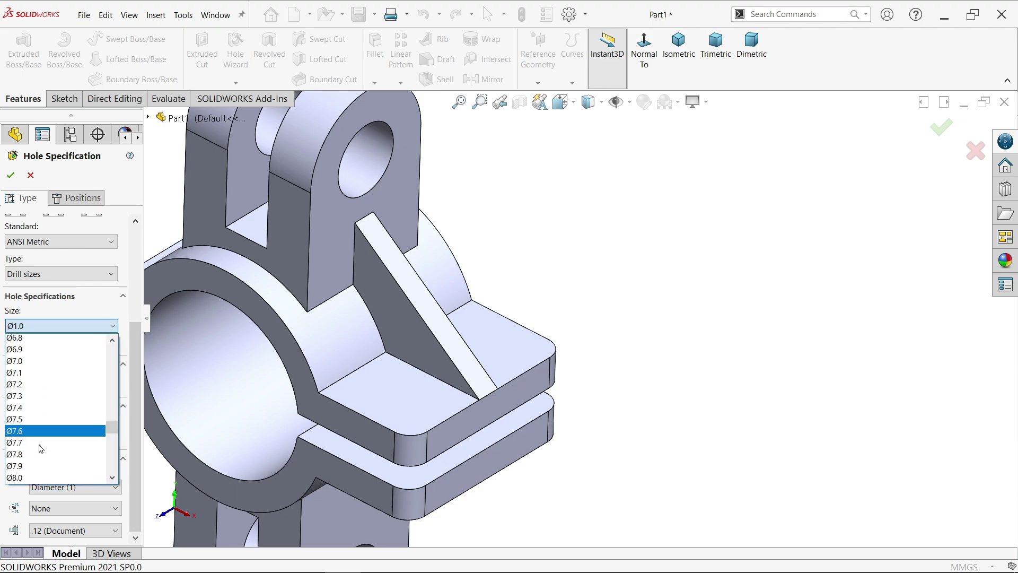
{"action": "scroll", "coordinate": [40, 449], "scroll_direction": "down", "scroll_amount": 8}
{"action": "scroll", "coordinate": [40, 449], "scroll_direction": "down", "scroll_amount": 4}
{"action": "scroll", "coordinate": [40, 446], "scroll_direction": "down", "scroll_amount": 2}
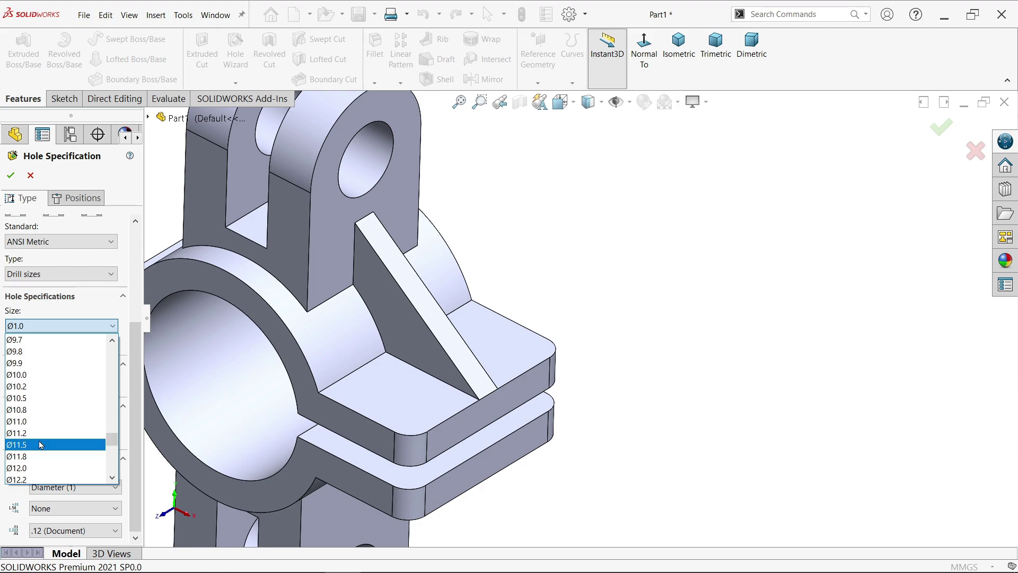
{"action": "left_click", "coordinate": [33, 375]}
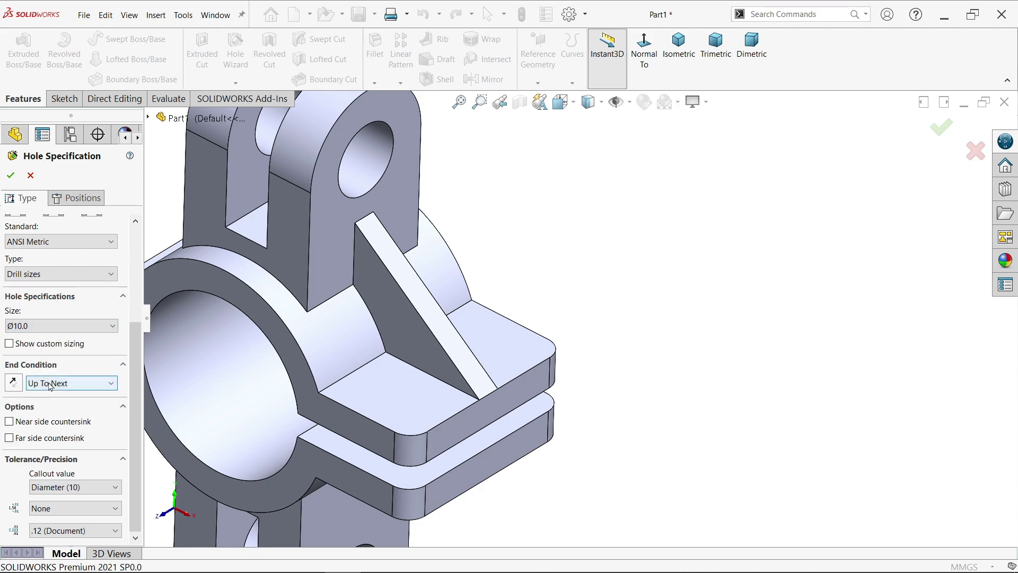
Make the hole end Up To Surface at the lower flat lug face
{"action": "left_click", "coordinate": [50, 385]}
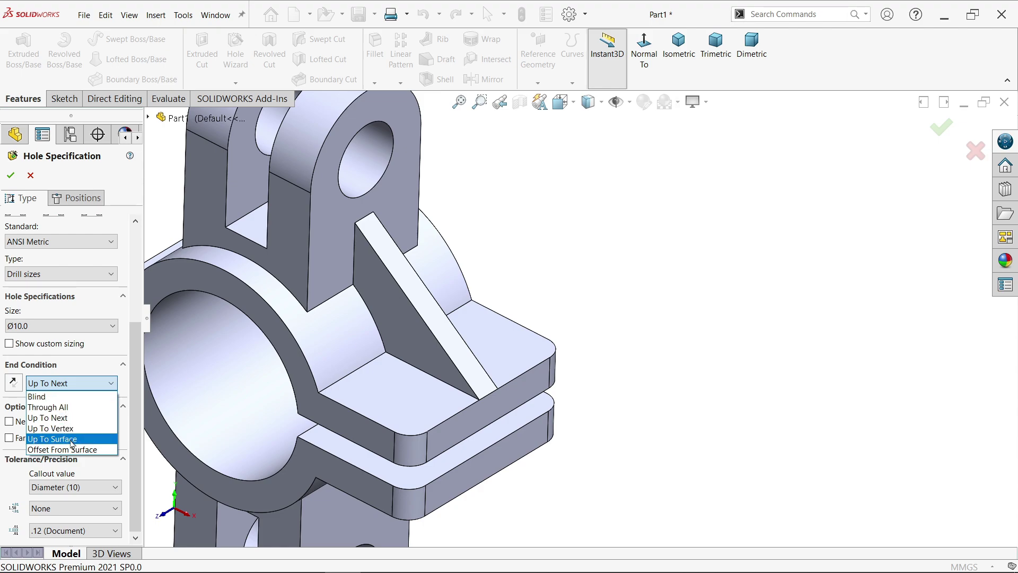
{"action": "left_click", "coordinate": [72, 443]}
{"action": "middle_click_drag", "start_coordinate": [631, 488], "coordinate": [655, 311]}
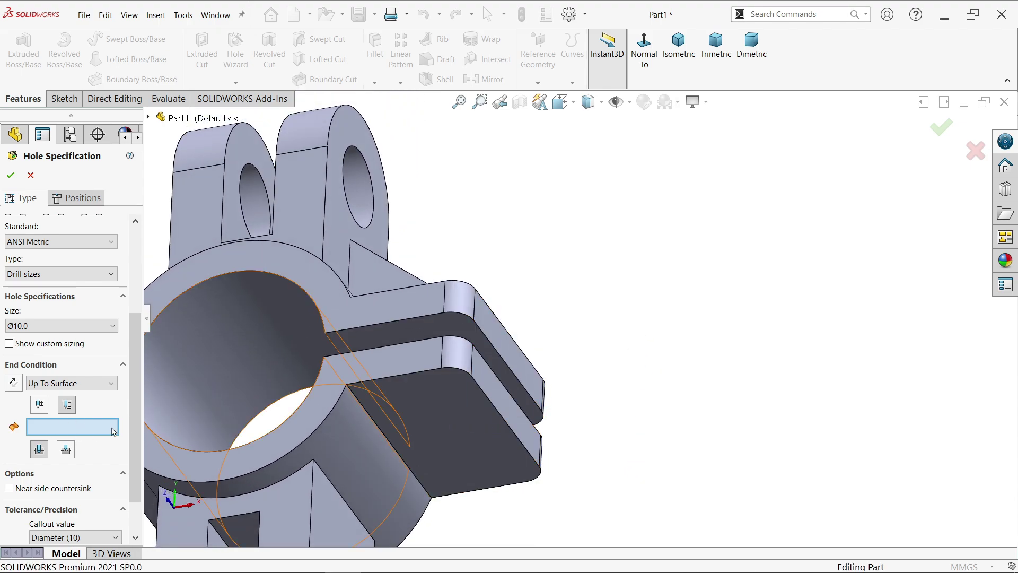
{"action": "left_click", "coordinate": [454, 414]}
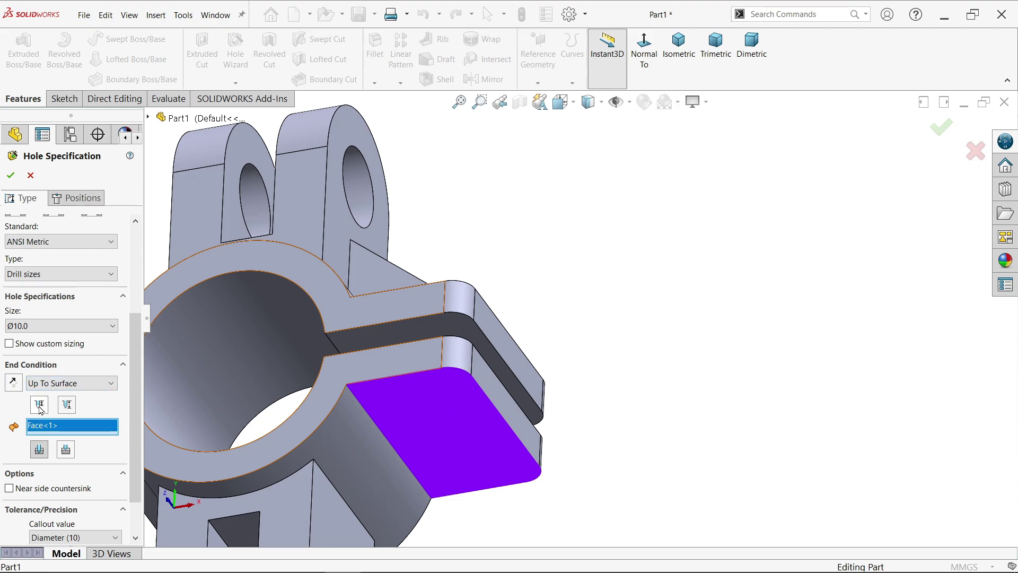
{"action": "left_click", "coordinate": [79, 199]}
Place two hole centre points on the lug's top face
{"action": "middle_click_drag", "start_coordinate": [405, 200], "coordinate": [398, 325]}
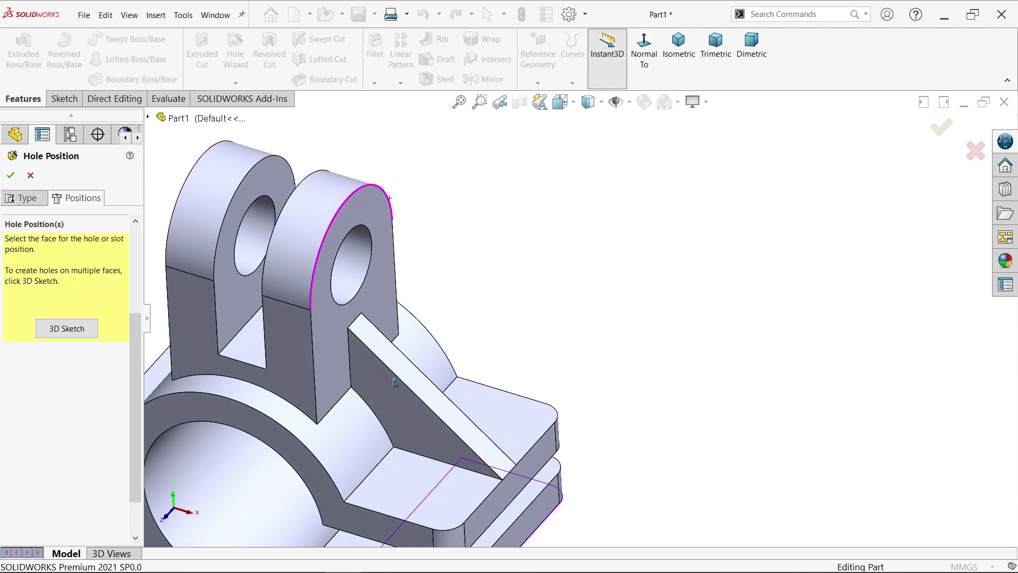
{"action": "scroll", "coordinate": [527, 405], "scroll_direction": "up", "scroll_amount": 3}
{"action": "scroll", "coordinate": [527, 406], "scroll_direction": "down", "scroll_amount": 3}
{"action": "left_click", "coordinate": [514, 415]}
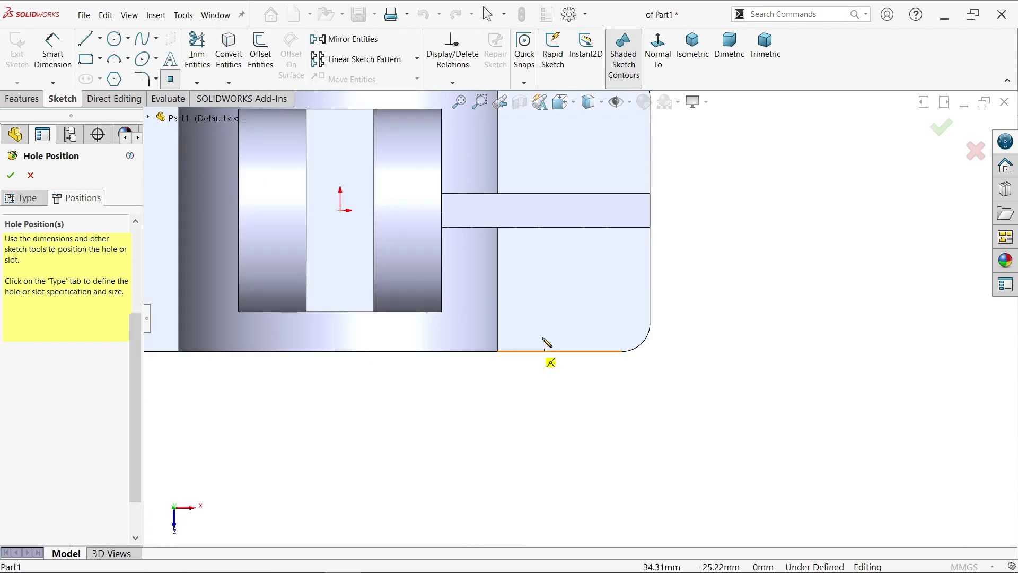
{"action": "left_click", "coordinate": [593, 295]}
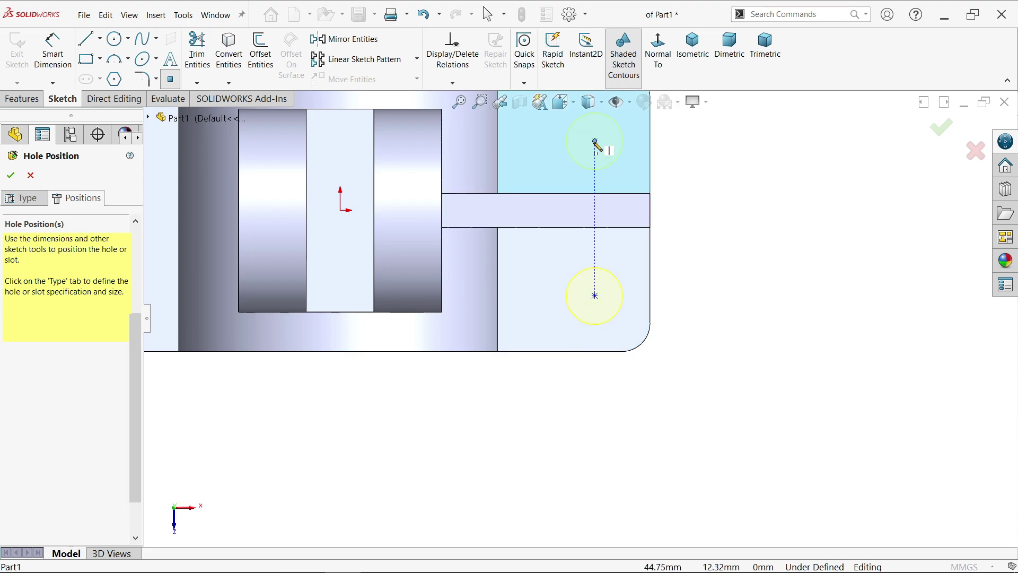
{"action": "left_click", "coordinate": [595, 143]}
{"action": "scroll", "coordinate": [637, 208], "scroll_direction": "up", "scroll_amount": 2}
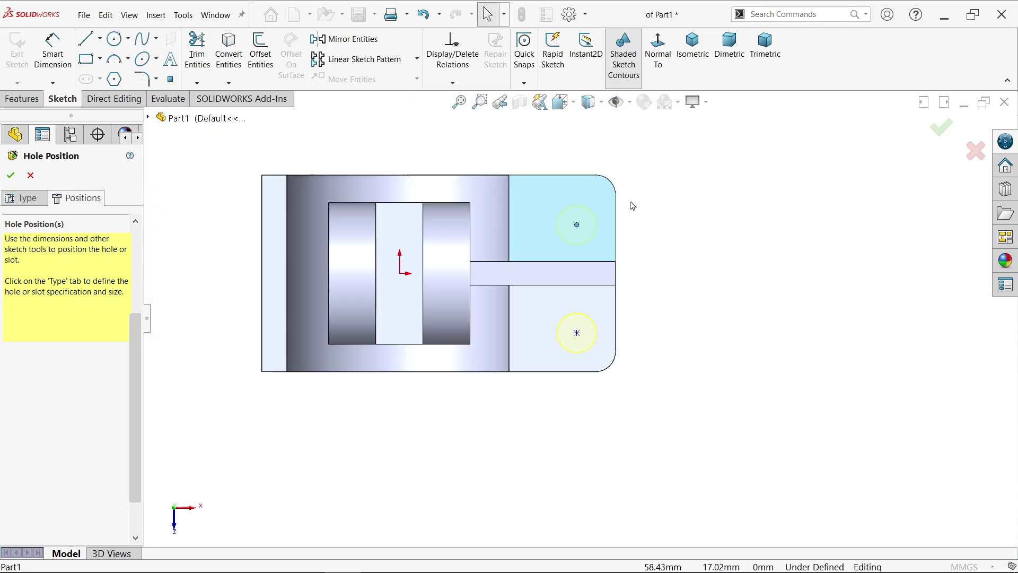
{"action": "scroll", "coordinate": [631, 206], "scroll_direction": "down", "scroll_amount": 2}
Dimension the upper hole centre 12 mm from the lug's end edge
{"action": "left_click", "coordinate": [53, 52]}
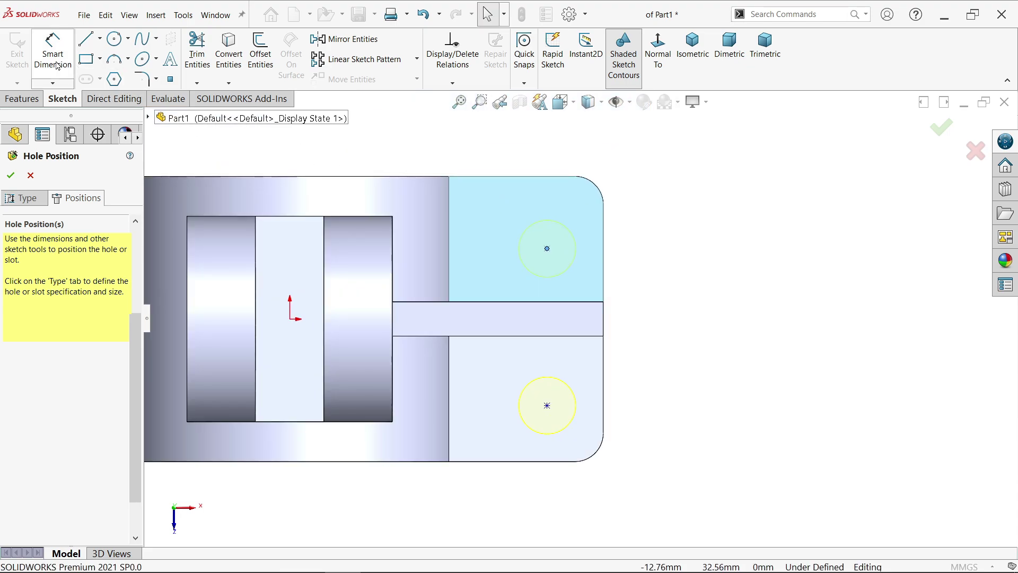
{"action": "left_click", "coordinate": [546, 250]}
{"action": "left_click", "coordinate": [605, 257]}
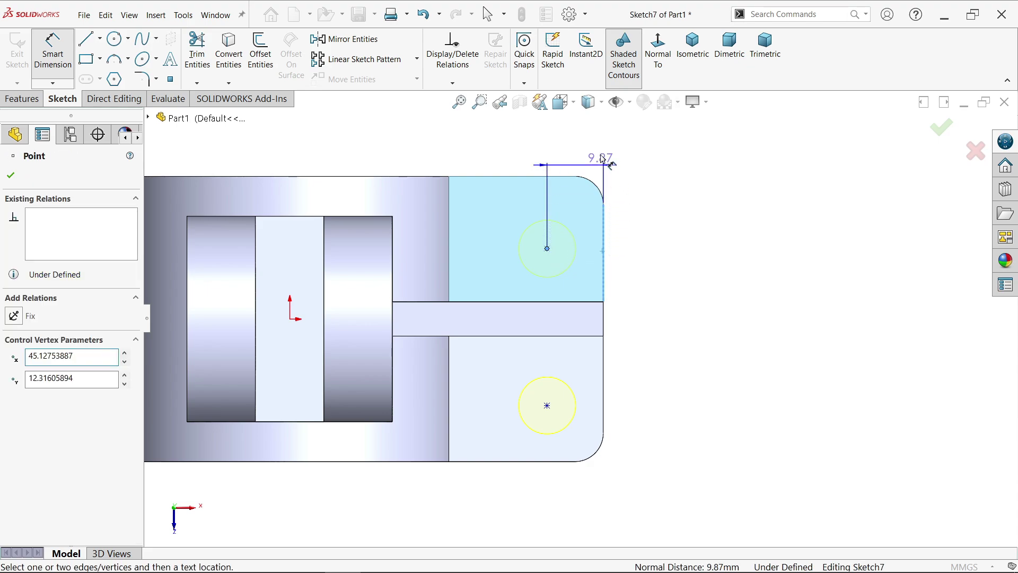
{"action": "left_click", "coordinate": [592, 163]}
{"action": "type", "text": "12"}
{"action": "key", "text": "Return"}
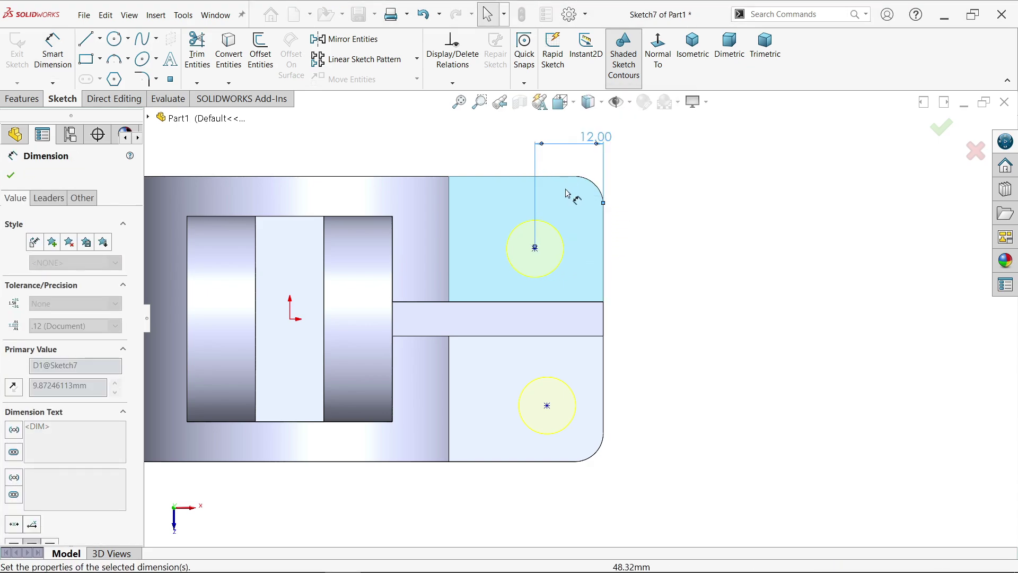
Dimension the upper and lower hole centres 12 mm from the lug's top and bottom edges
{"action": "left_click", "coordinate": [561, 176]}
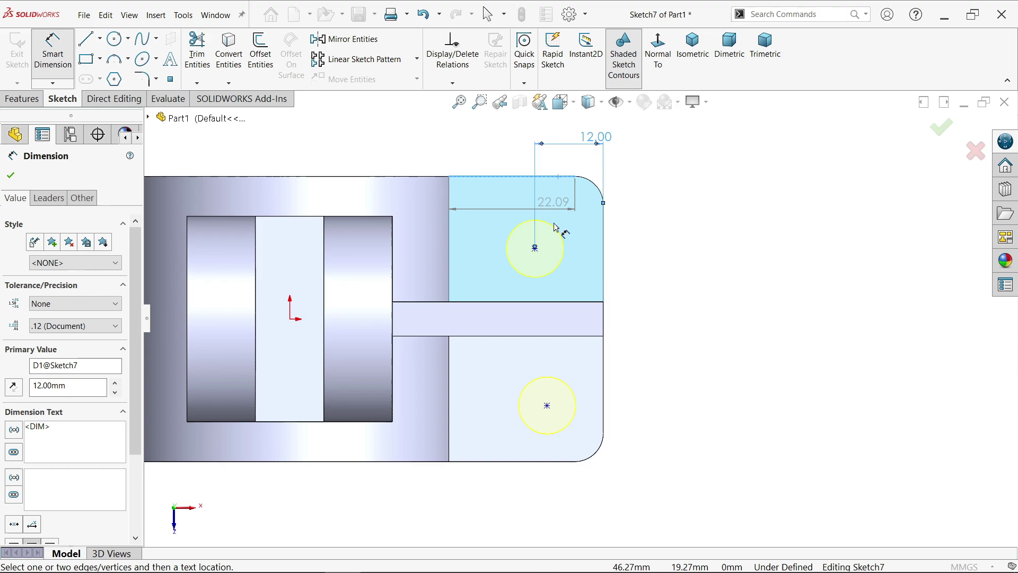
{"action": "left_click", "coordinate": [534, 248]}
{"action": "left_click", "coordinate": [646, 224]}
{"action": "type", "text": "12"}
{"action": "key", "text": "Return"}
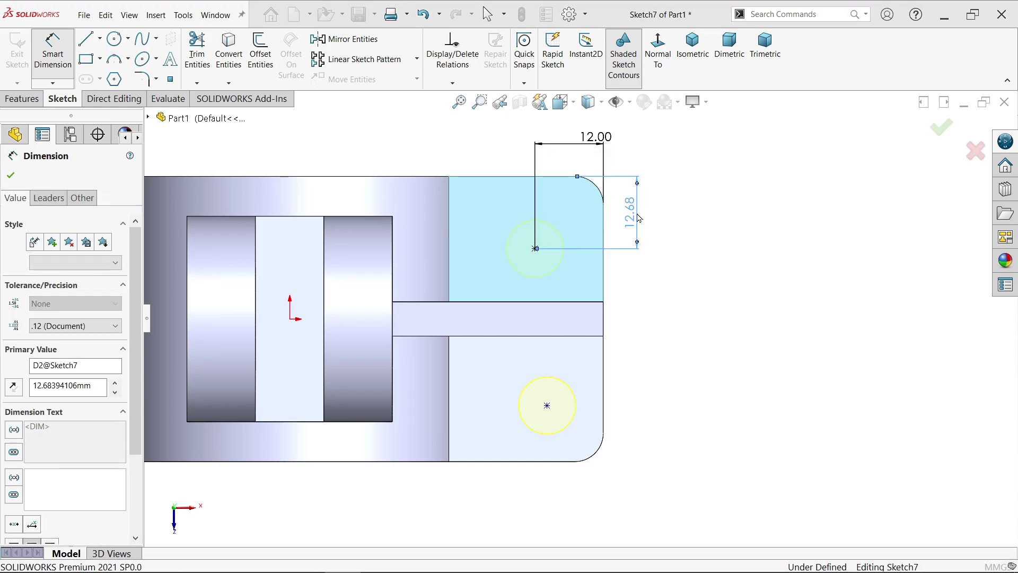
{"action": "left_click", "coordinate": [548, 406]}
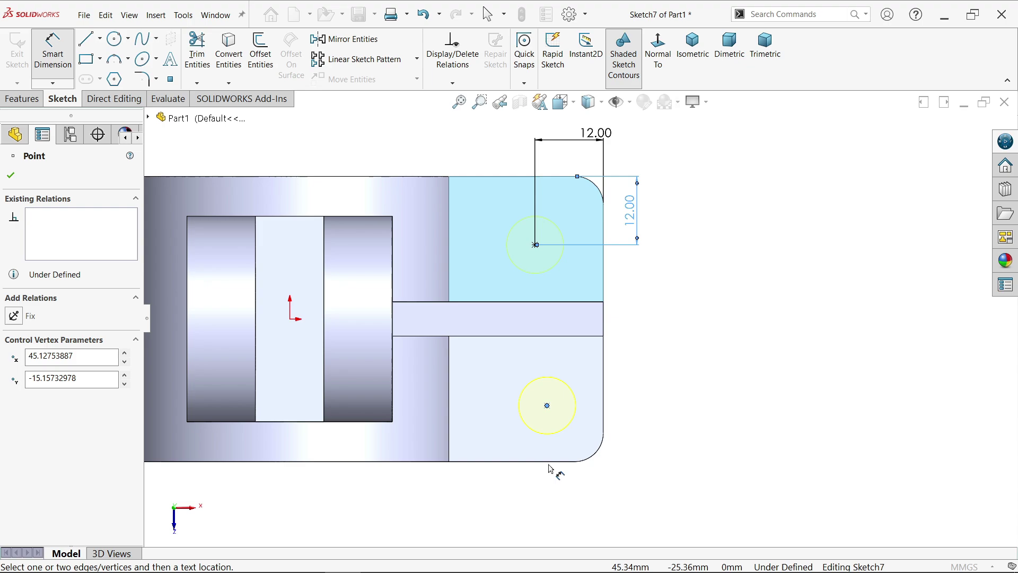
{"action": "left_click", "coordinate": [547, 461]}
{"action": "left_click", "coordinate": [651, 434]}
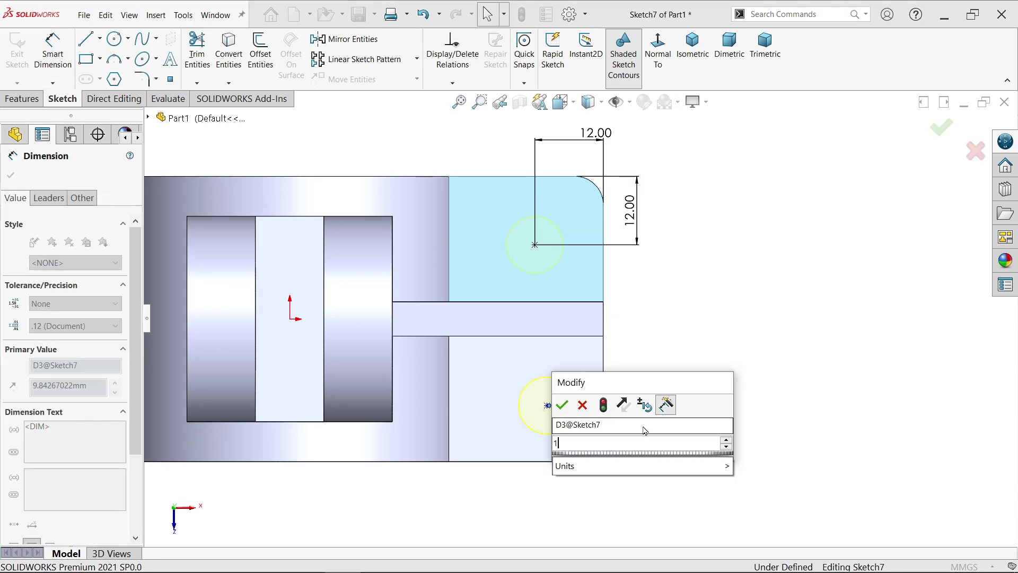
{"action": "type", "text": "12"}
{"action": "key", "text": "Return"}
{"action": "key", "text": "Escape"}
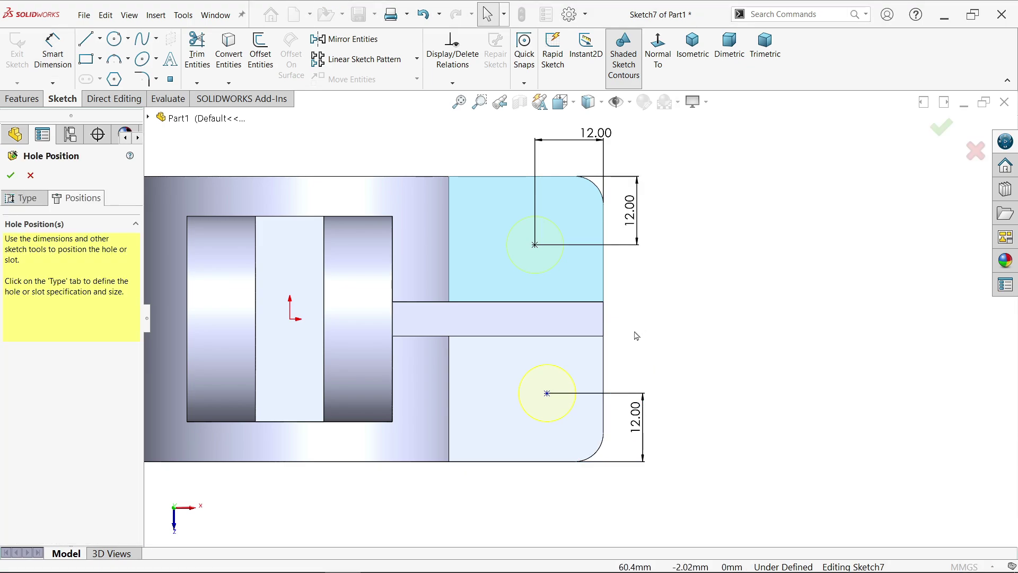
Align the two hole centres vertically and create the two Ø10 mm holes
{"action": "left_click", "coordinate": [535, 246]}
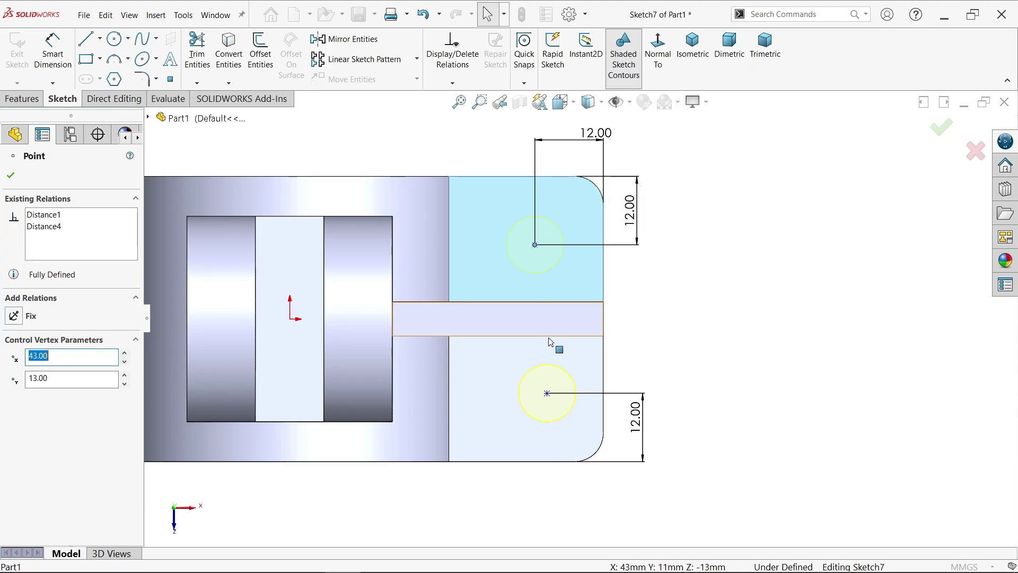
{"action": "left_click", "coordinate": [547, 394], "text": "ctrl"}
{"action": "left_click", "coordinate": [592, 350]}
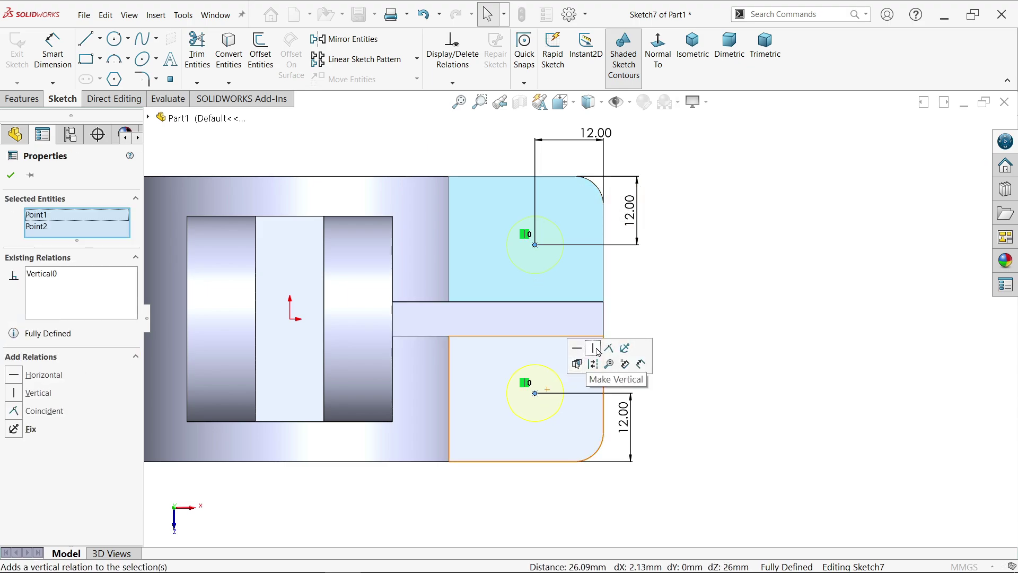
{"action": "left_click", "coordinate": [690, 282]}
{"action": "left_click", "coordinate": [692, 48]}
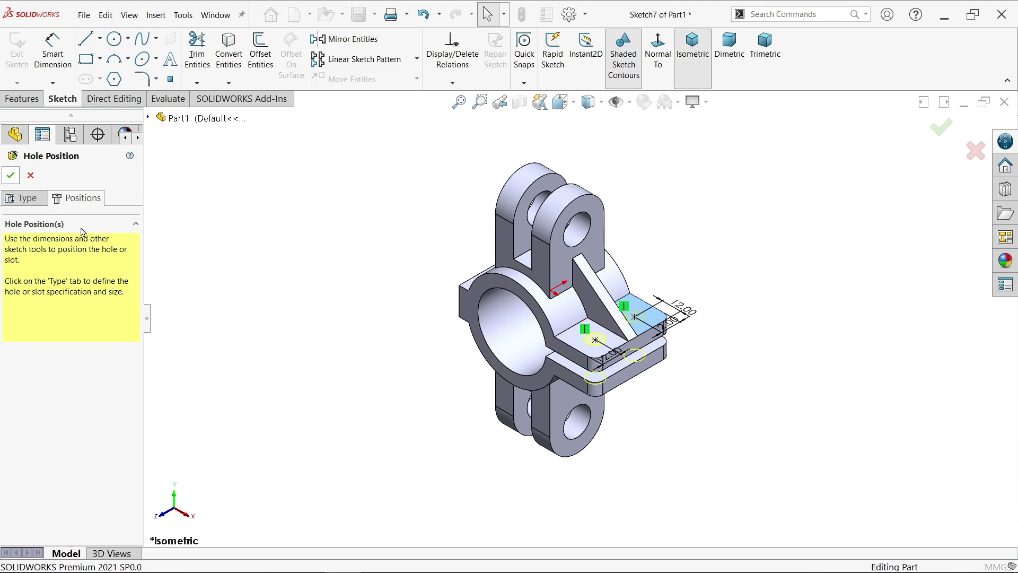
{"action": "left_click", "coordinate": [10, 177]}
{"action": "scroll", "coordinate": [640, 388], "scroll_direction": "up", "scroll_amount": 3}
{"action": "mouse_move", "coordinate": [641, 388]}
{"action": "middle_mouse_down"}
{"action": "mouse_move", "coordinate": [687, 311]}
{"action": "mouse_move", "coordinate": [693, 164]}
{"action": "mouse_move", "coordinate": [704, 350]}
{"action": "mouse_move", "coordinate": [679, 472]}
{"action": "mouse_move", "coordinate": [693, 493]}
{"action": "mouse_move", "coordinate": [687, 193]}
{"action": "mouse_move", "coordinate": [702, 382]}
{"action": "middle_mouse_up"}
Assign Copper Alloys > Brass as the part's material via Edit Material
{"action": "left_click", "coordinate": [705, 383]}
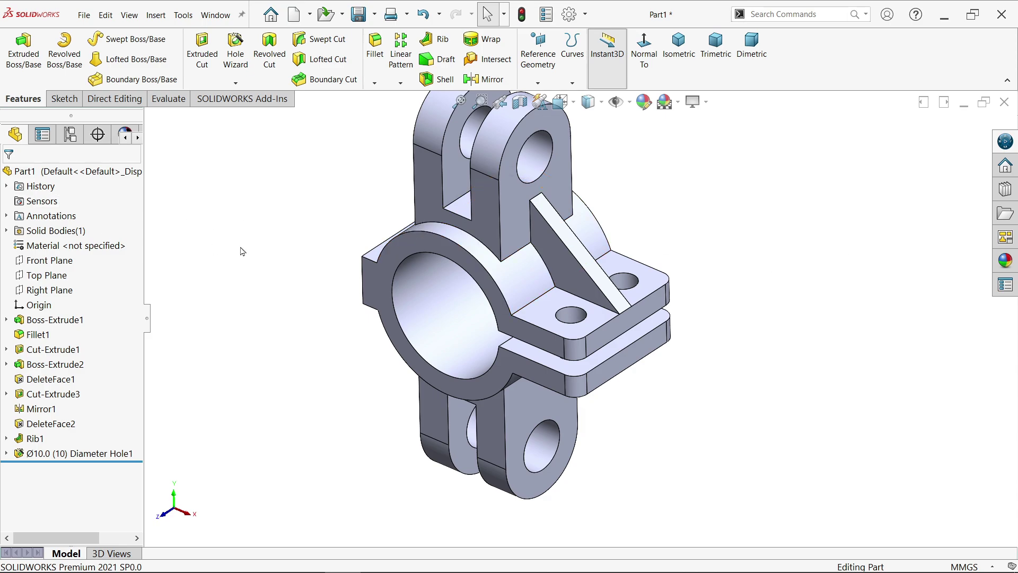
{"action": "right_click", "coordinate": [64, 247]}
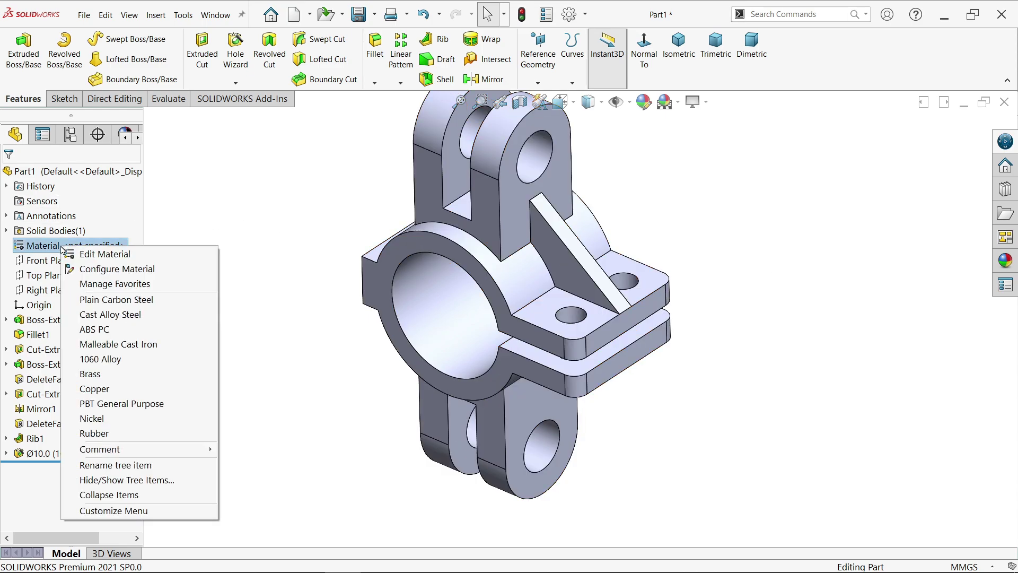
{"action": "left_click", "coordinate": [109, 254]}
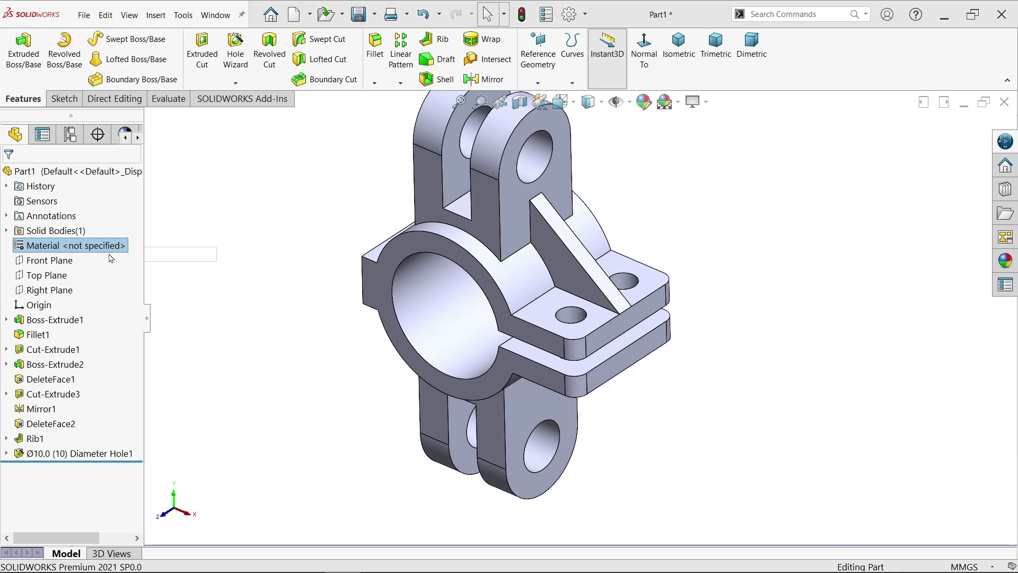
{"action": "left_click", "coordinate": [245, 124]}
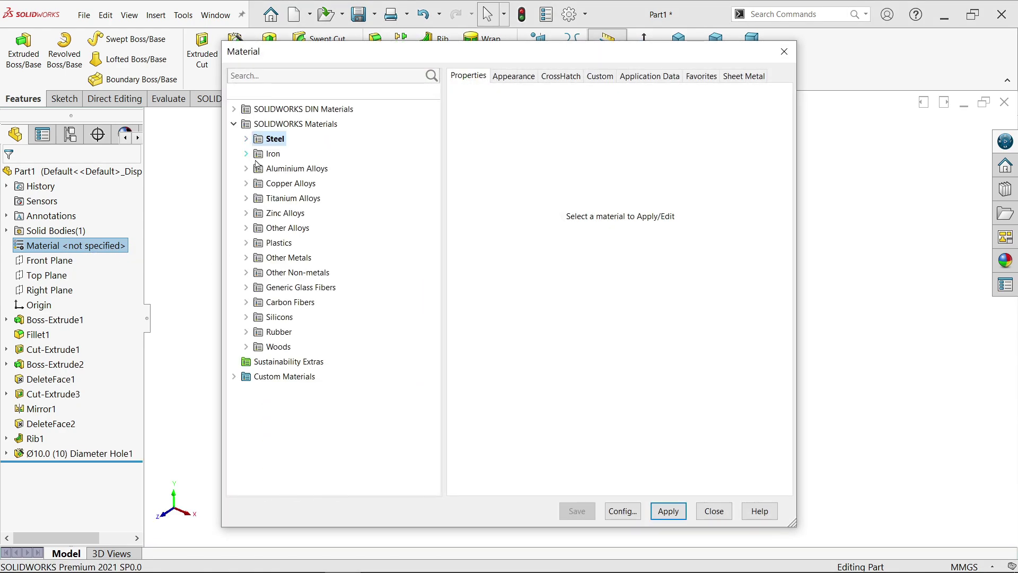
{"action": "left_click", "coordinate": [246, 183]}
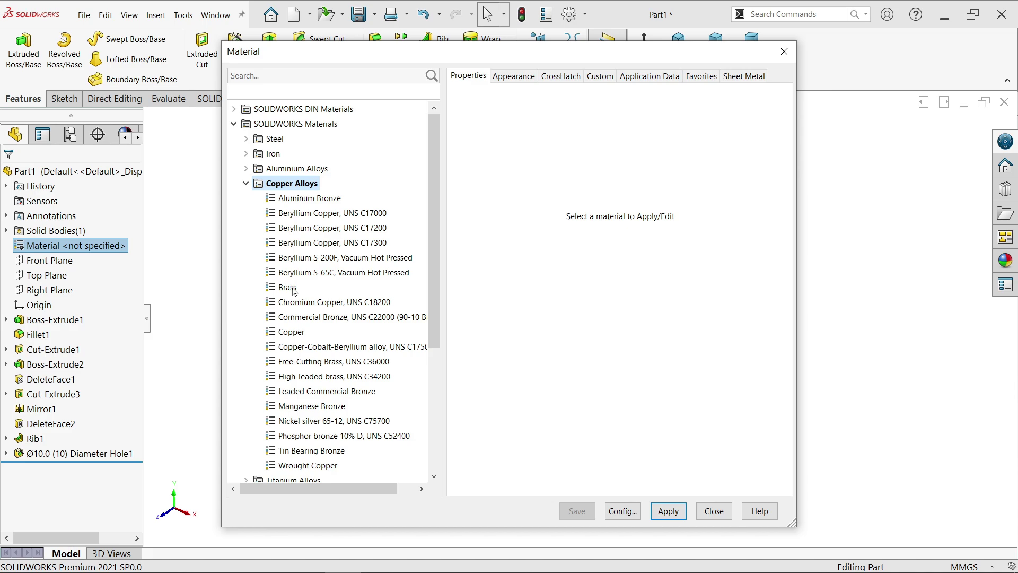
{"action": "left_click", "coordinate": [291, 289]}
{"action": "left_click", "coordinate": [668, 511]}
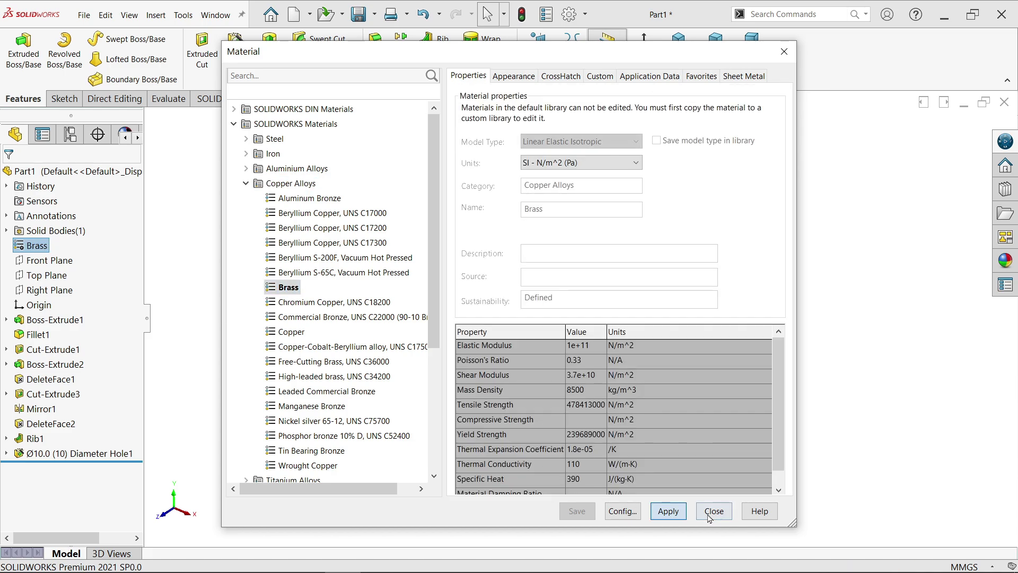
{"action": "left_click", "coordinate": [713, 511]}
{"action": "key", "text": "ctrl+7"}
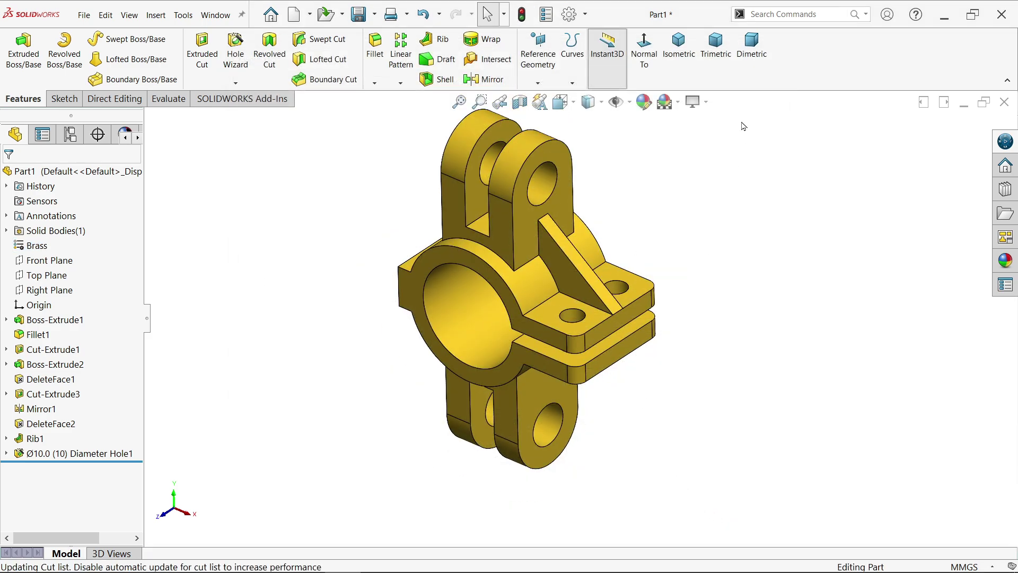
{"action": "left_click", "coordinate": [693, 102]}
Turn on realistic rendering and drag the Metal > Brass brushed brass appearance onto the bracket
{"action": "left_click", "coordinate": [719, 120]}
{"action": "scroll", "coordinate": [642, 199], "scroll_direction": "down", "scroll_amount": 2}
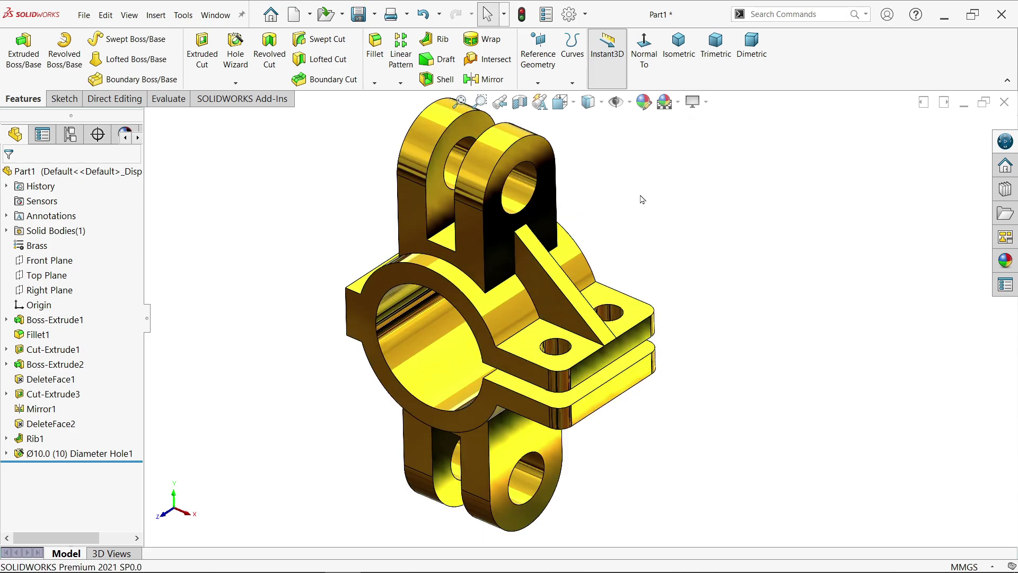
{"action": "left_click", "coordinate": [1005, 261]}
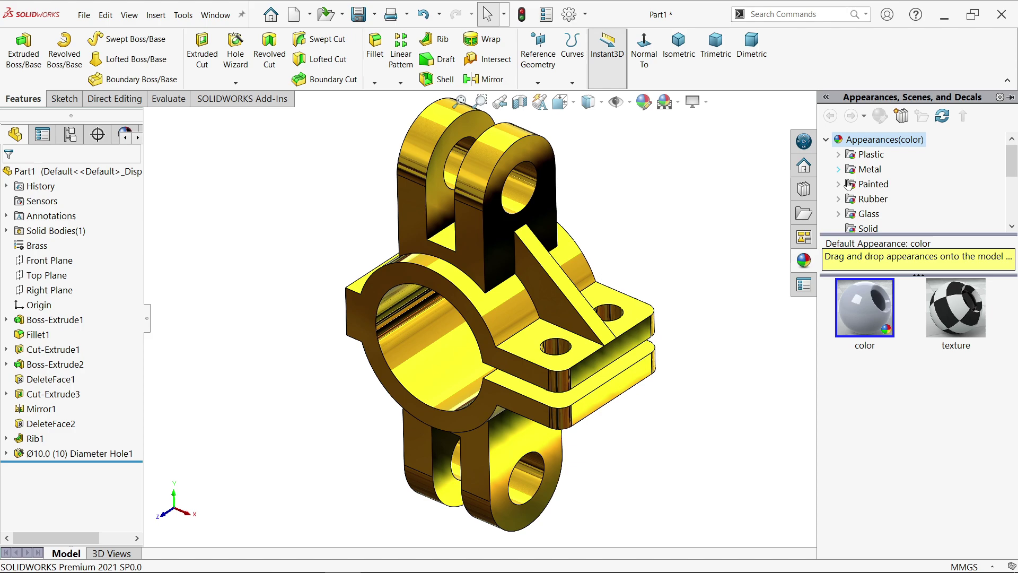
{"action": "left_click", "coordinate": [838, 169]}
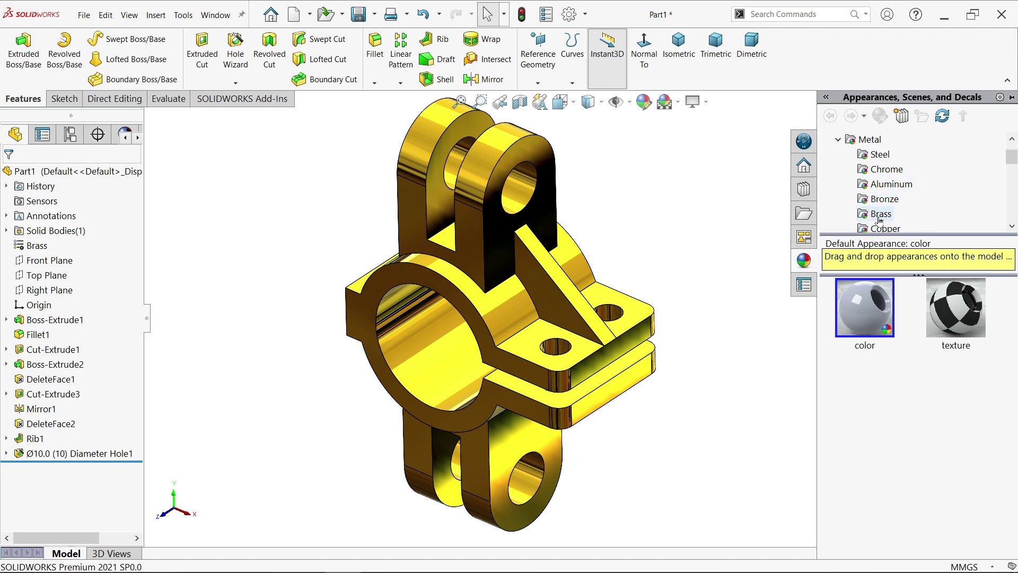
{"action": "scroll", "coordinate": [878, 218], "scroll_direction": "down", "scroll_amount": 2}
{"action": "left_click", "coordinate": [881, 172]}
{"action": "left_click", "coordinate": [949, 309]}
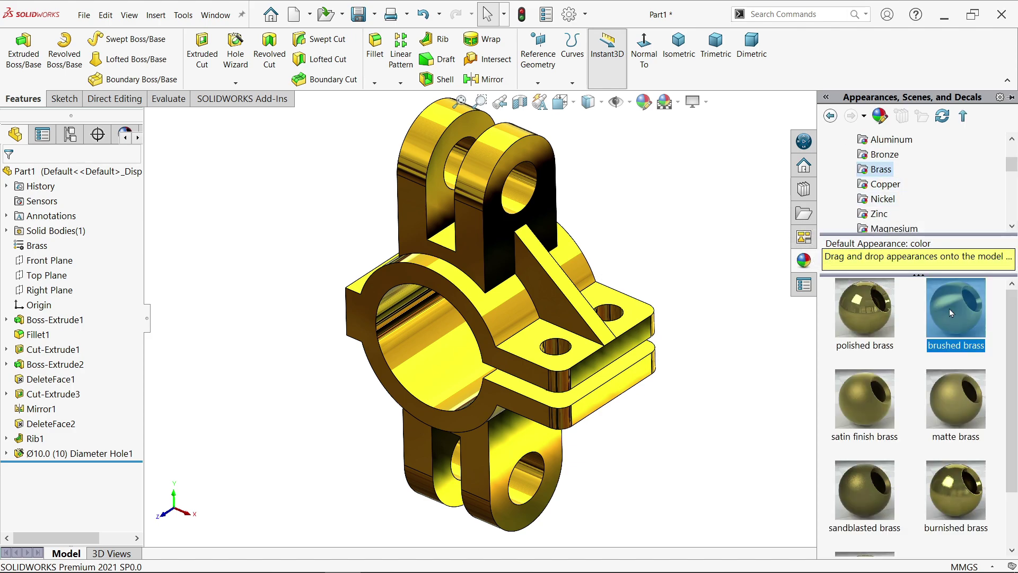
{"action": "mouse_move", "coordinate": [692, 273]}
{"action": "middle_mouse_down"}
{"action": "mouse_move", "coordinate": [720, 229]}
{"action": "mouse_move", "coordinate": [701, 264]}
{"action": "middle_mouse_up"}
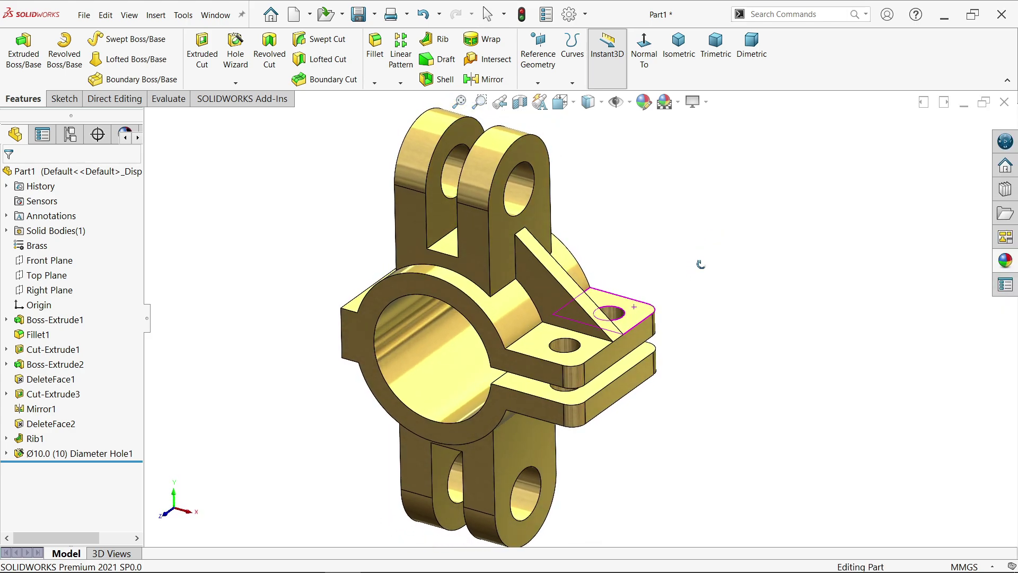
{"action": "middle_click_drag", "start_coordinate": [701, 264], "coordinate": [703, 269]}
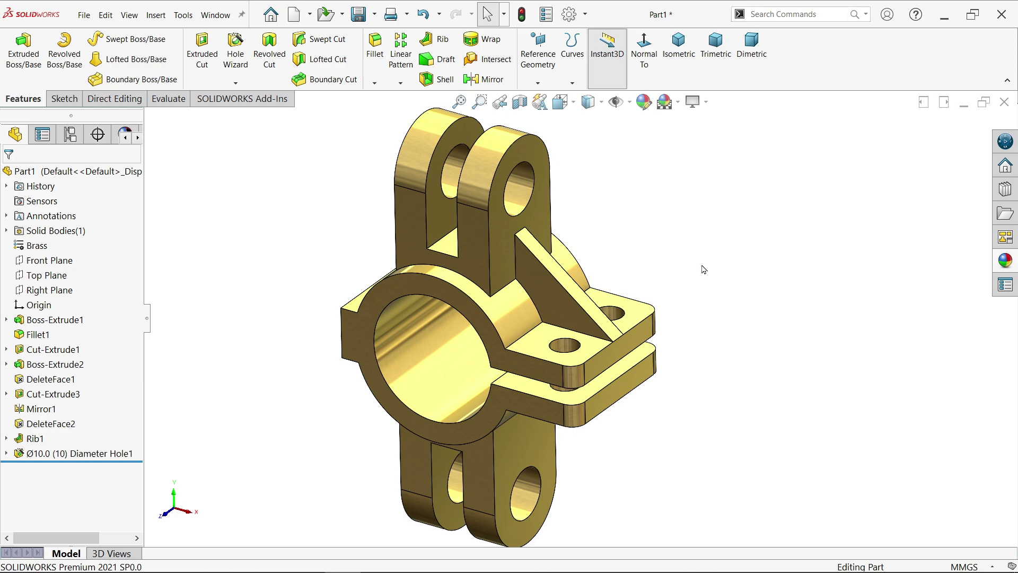